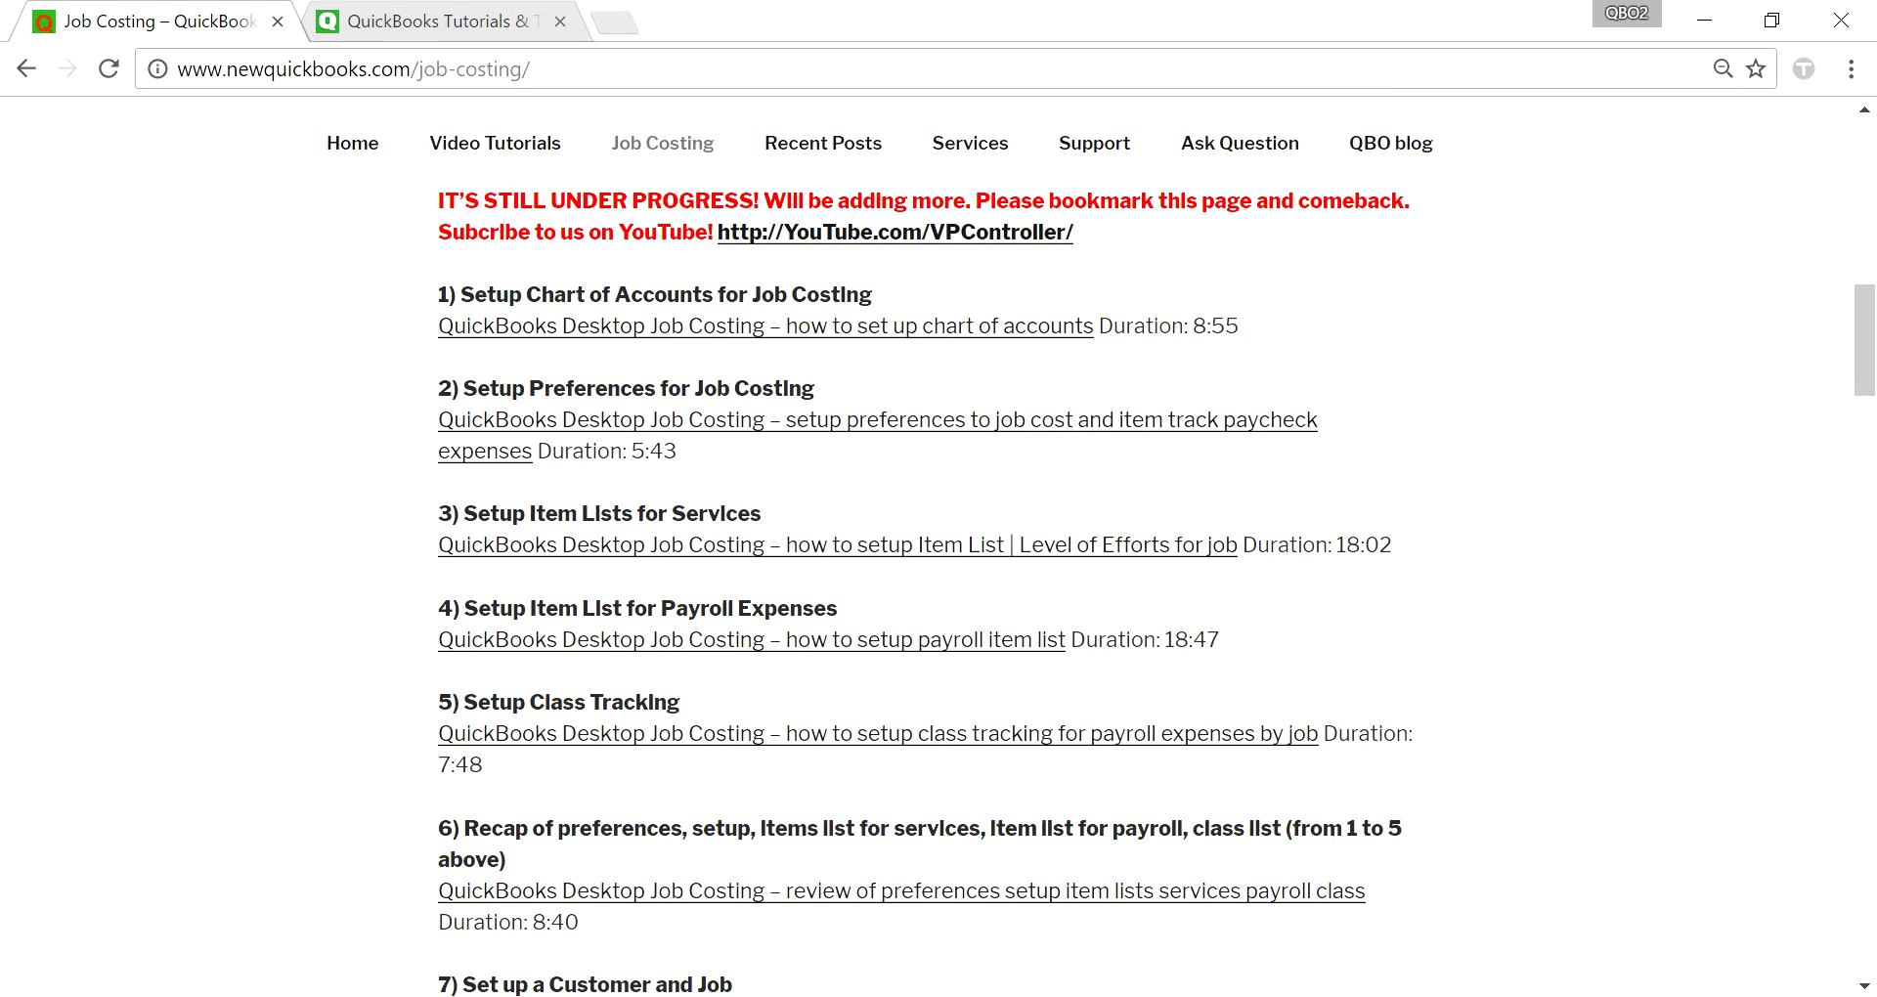
{"action": "left_click", "coordinate": [1052, 838]}
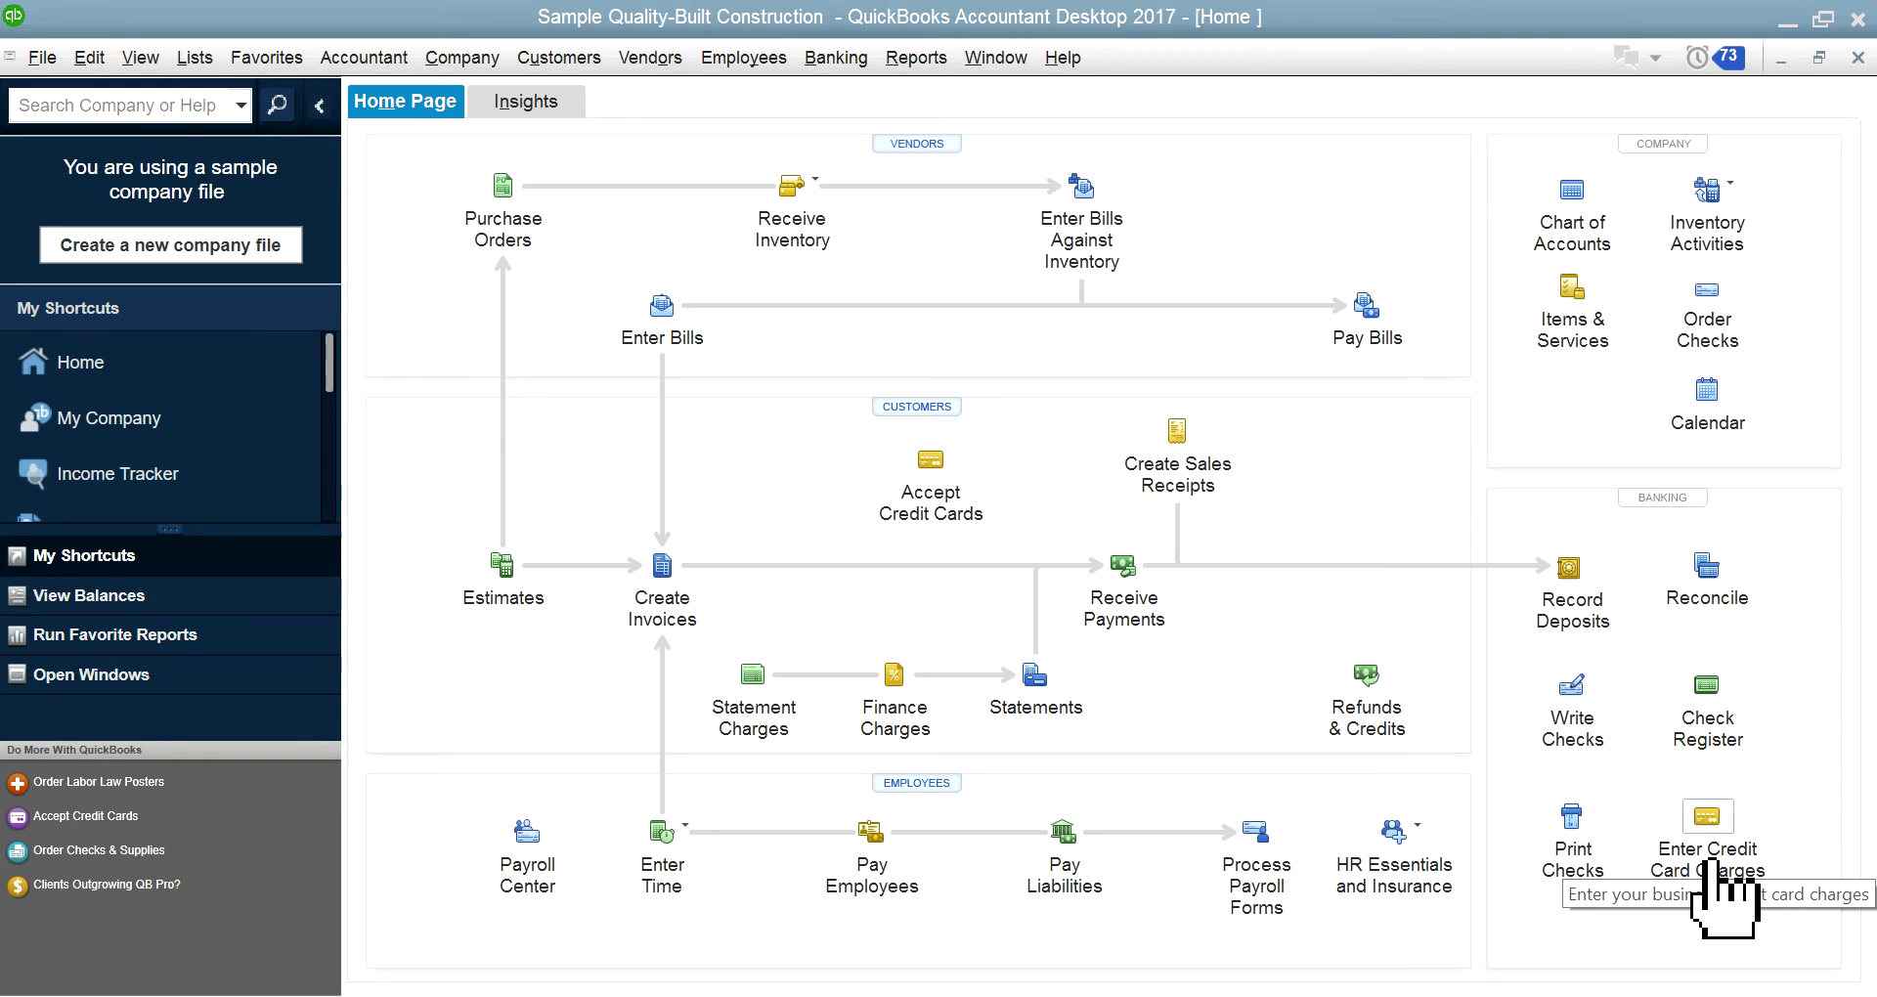
Start a credit card charge on the Mastercard Payable account with American Airlines as the vendor
{"action": "left_click", "coordinate": [1719, 861]}
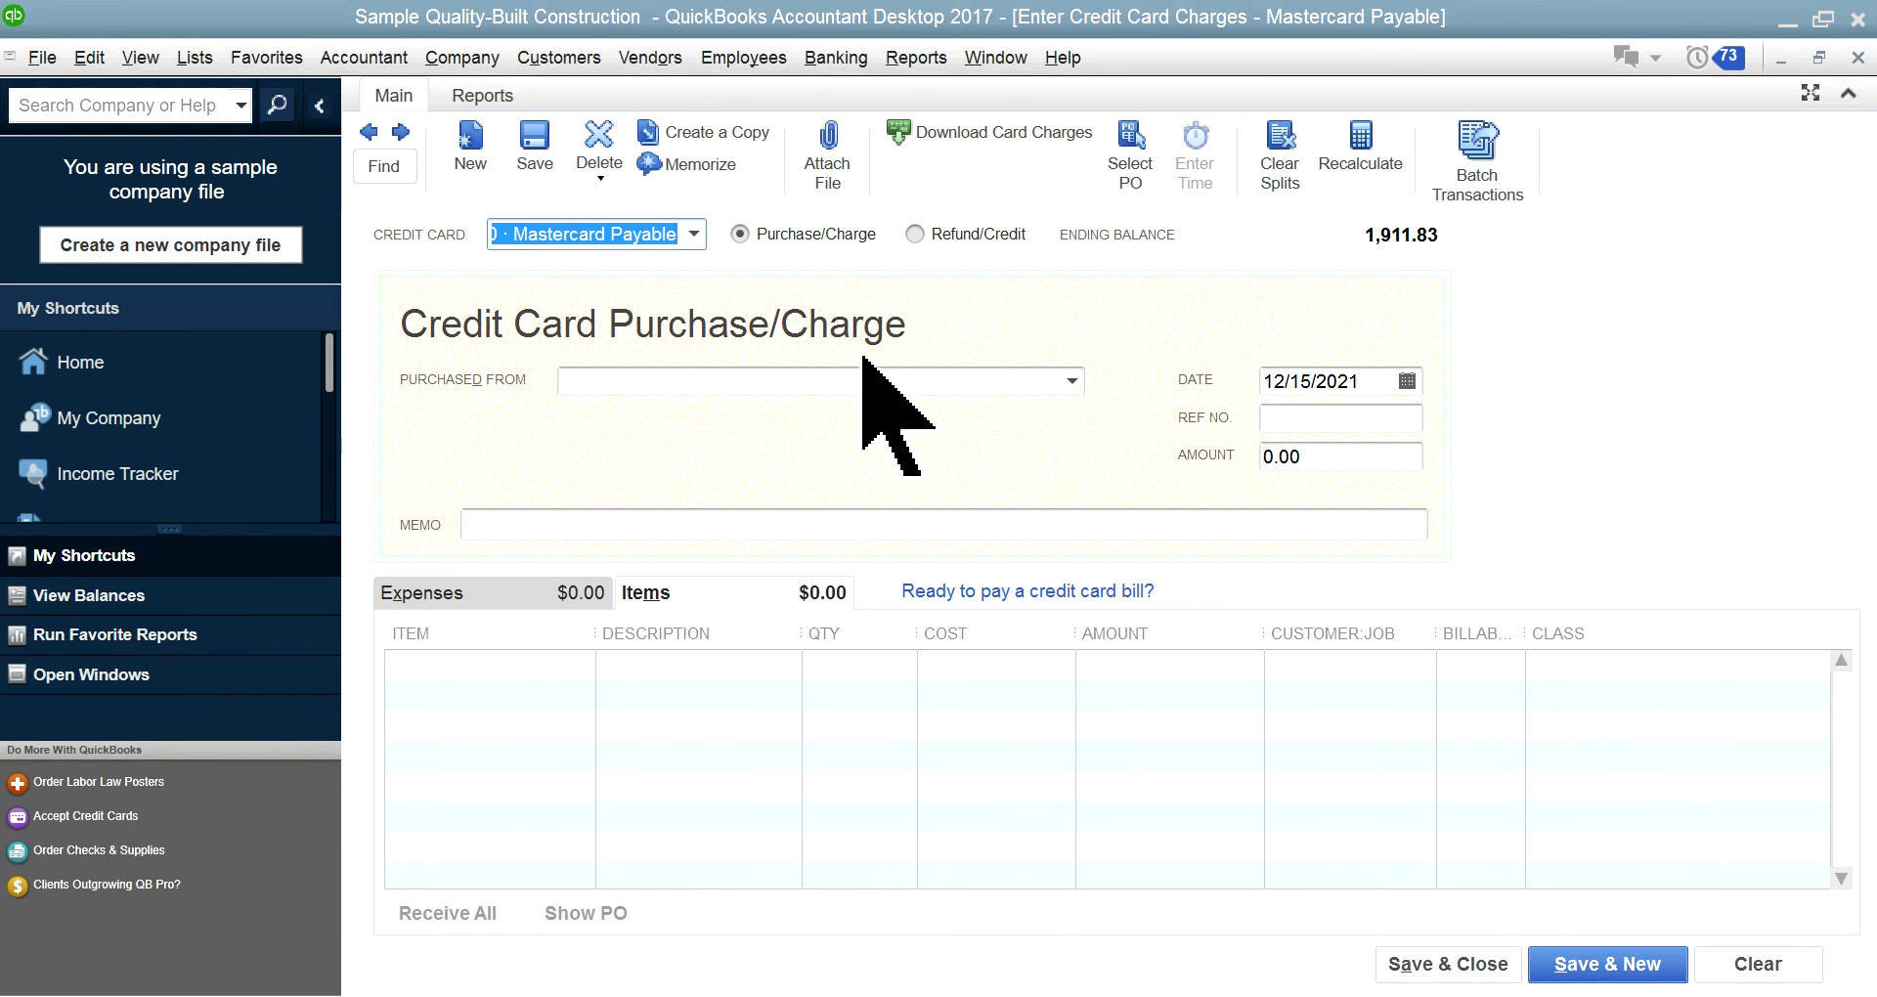
{"action": "left_click", "coordinate": [1072, 381]}
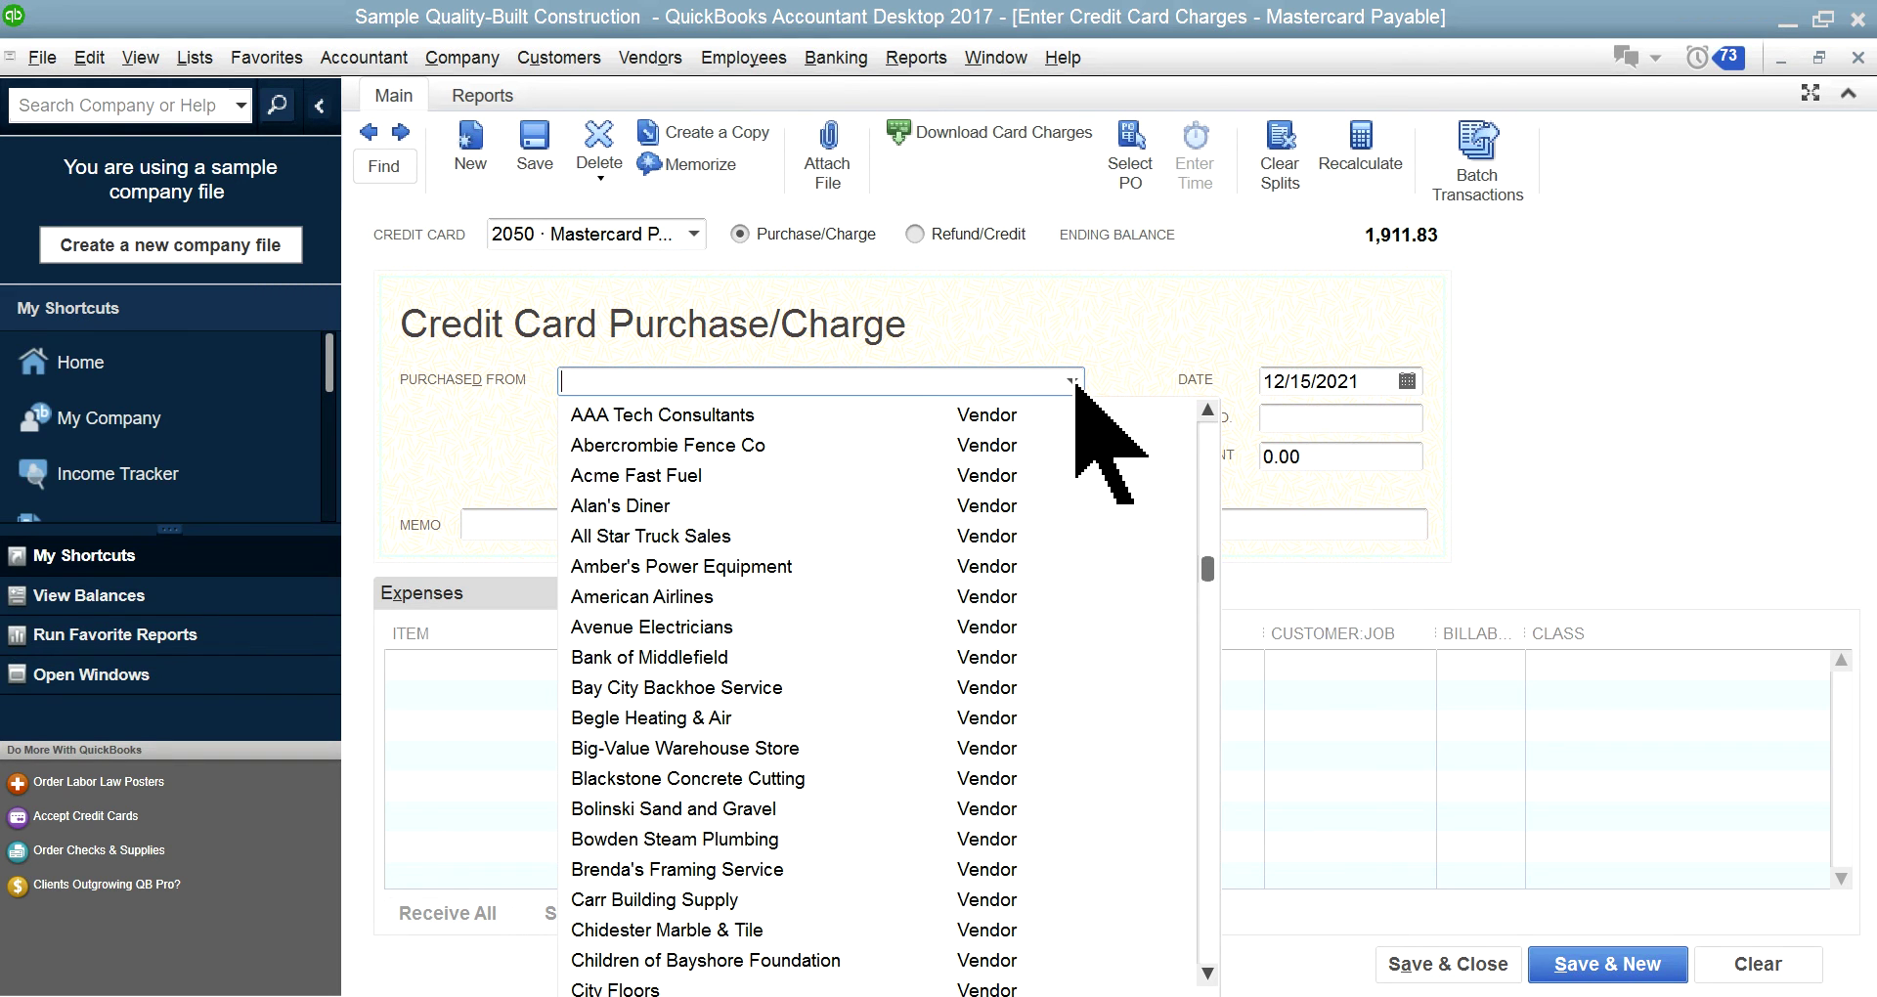
{"action": "left_click", "coordinate": [1049, 315]}
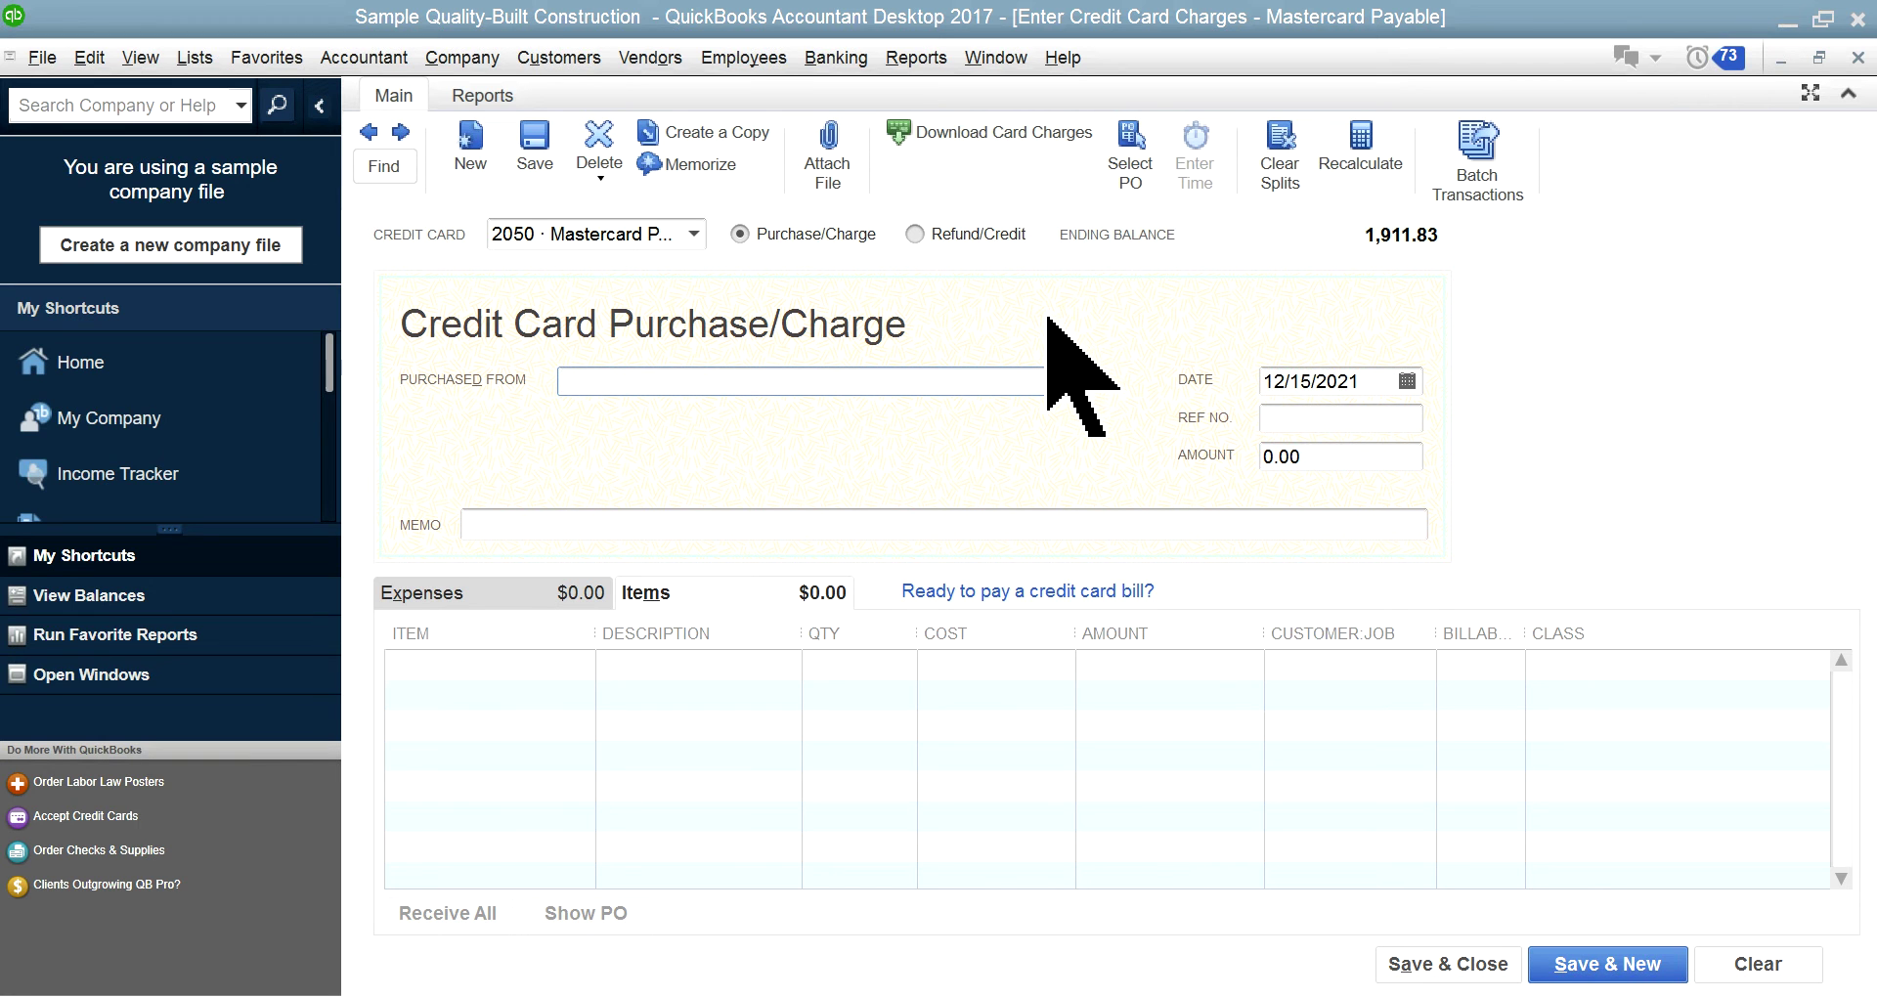
{"action": "type", "text": "Amber's Power Equipment"}
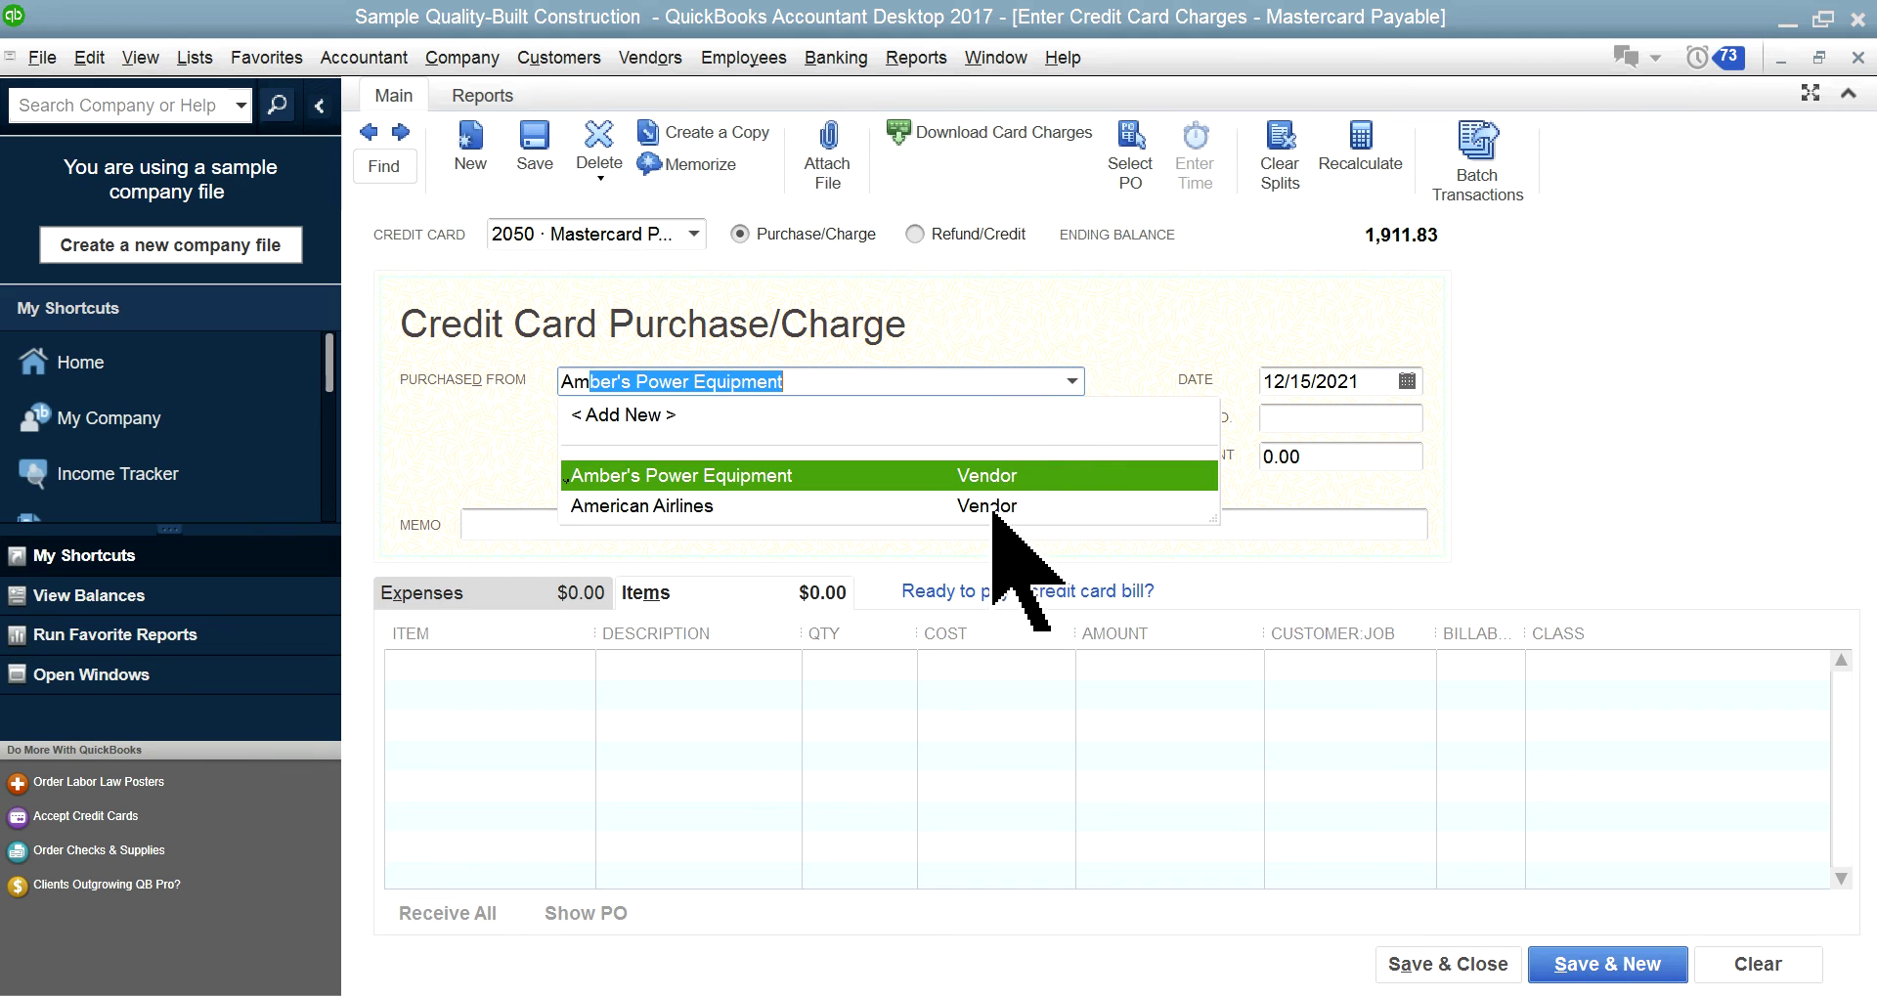
{"action": "left_click", "coordinate": [992, 506]}
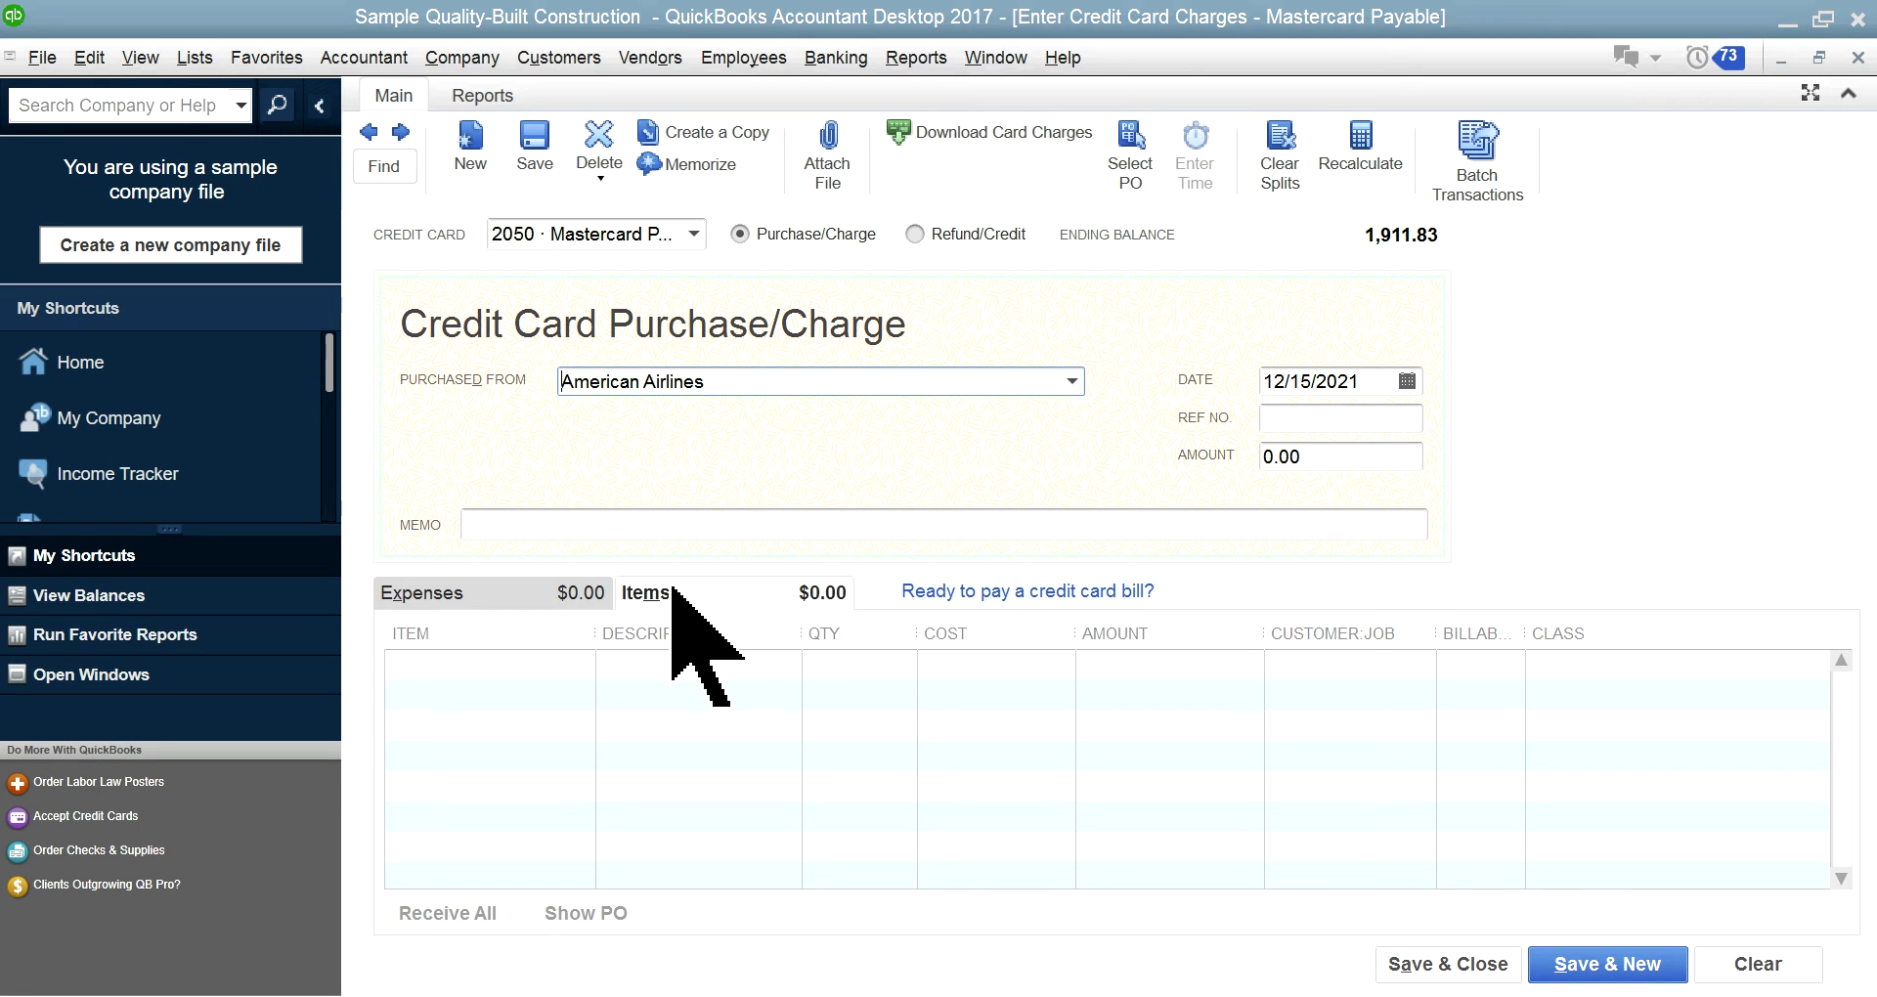
Add the Travel item to the first item line of the charge
{"action": "left_click", "coordinate": [546, 669]}
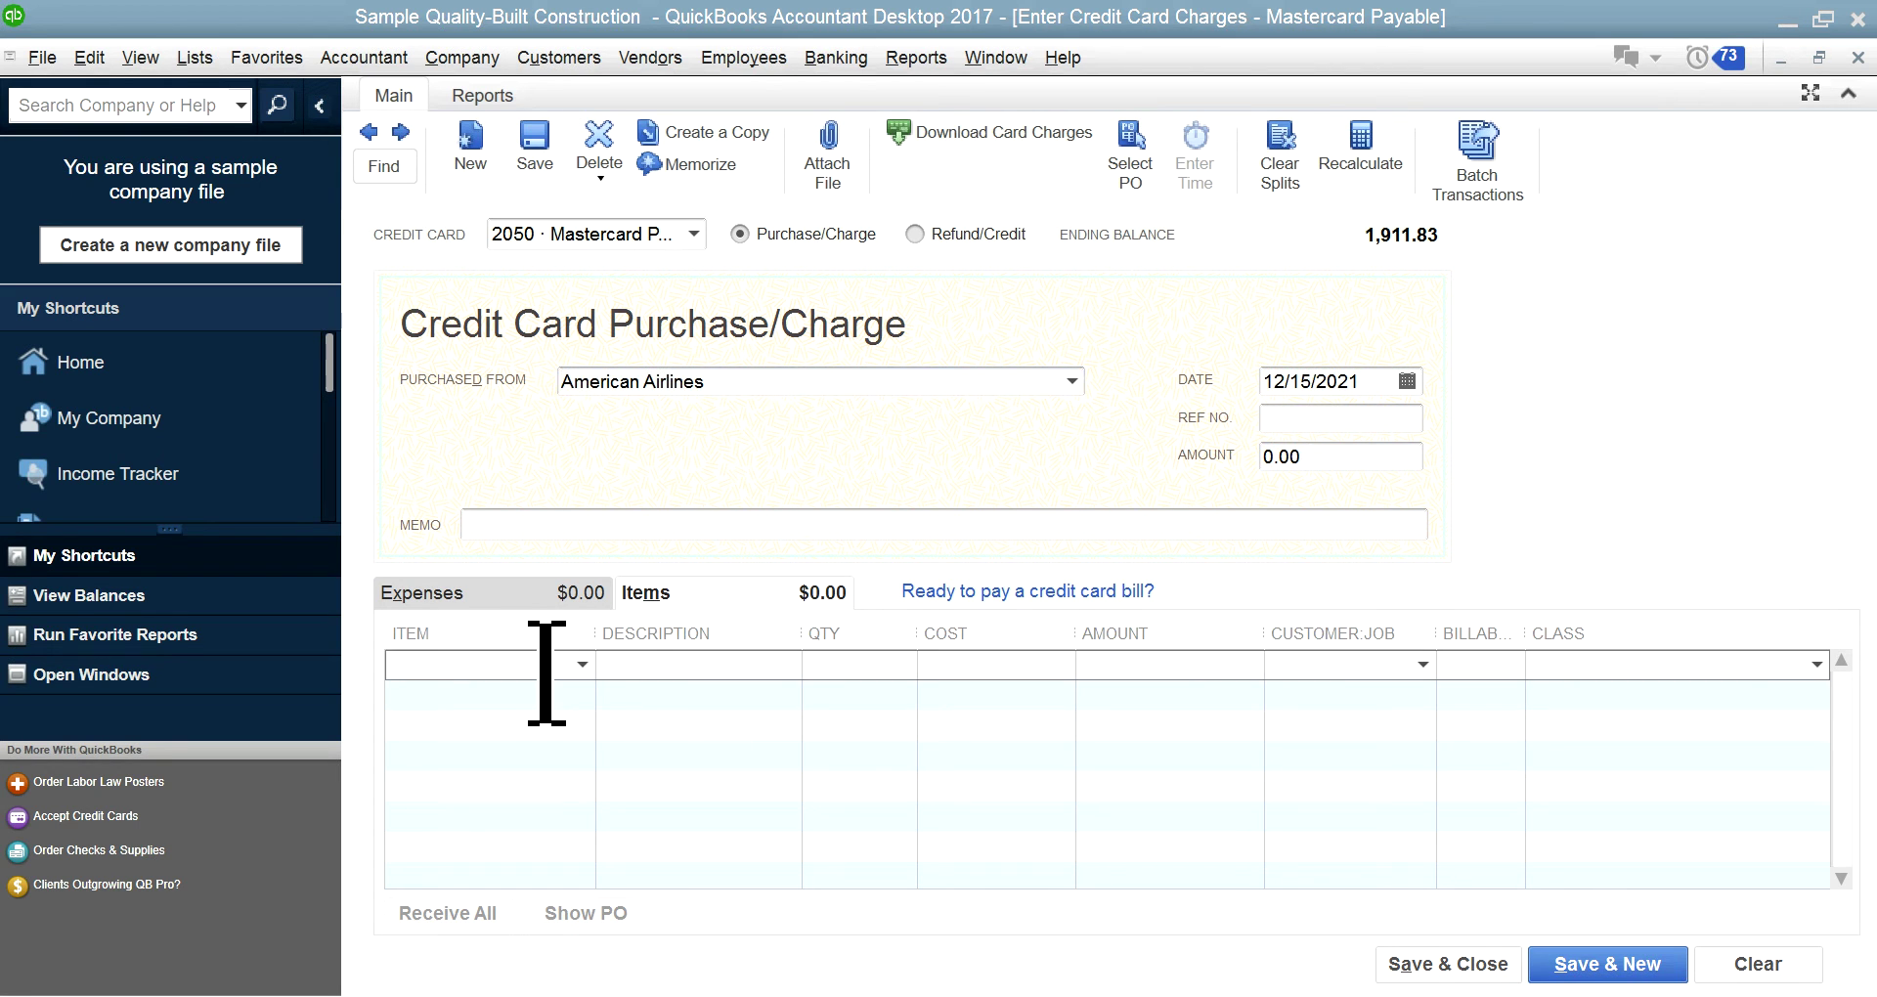
{"action": "type", "text": "Travel"}
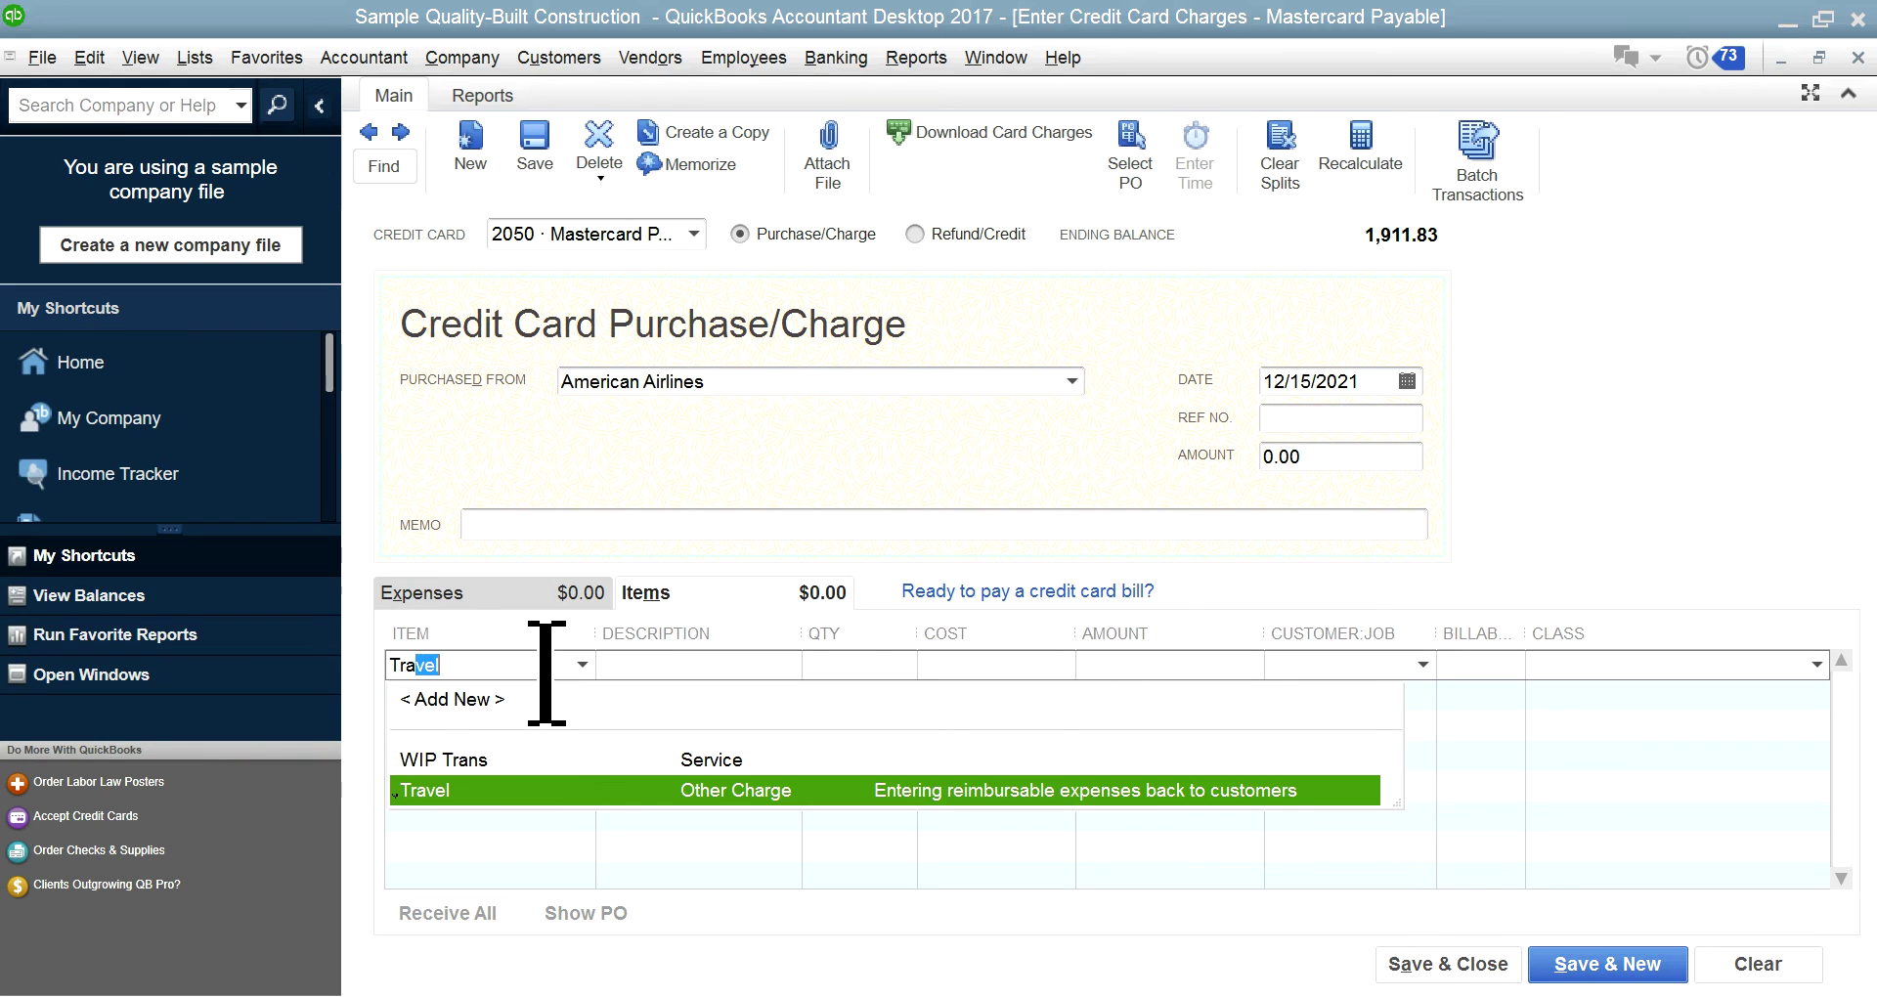
{"action": "left_click", "coordinate": [641, 789]}
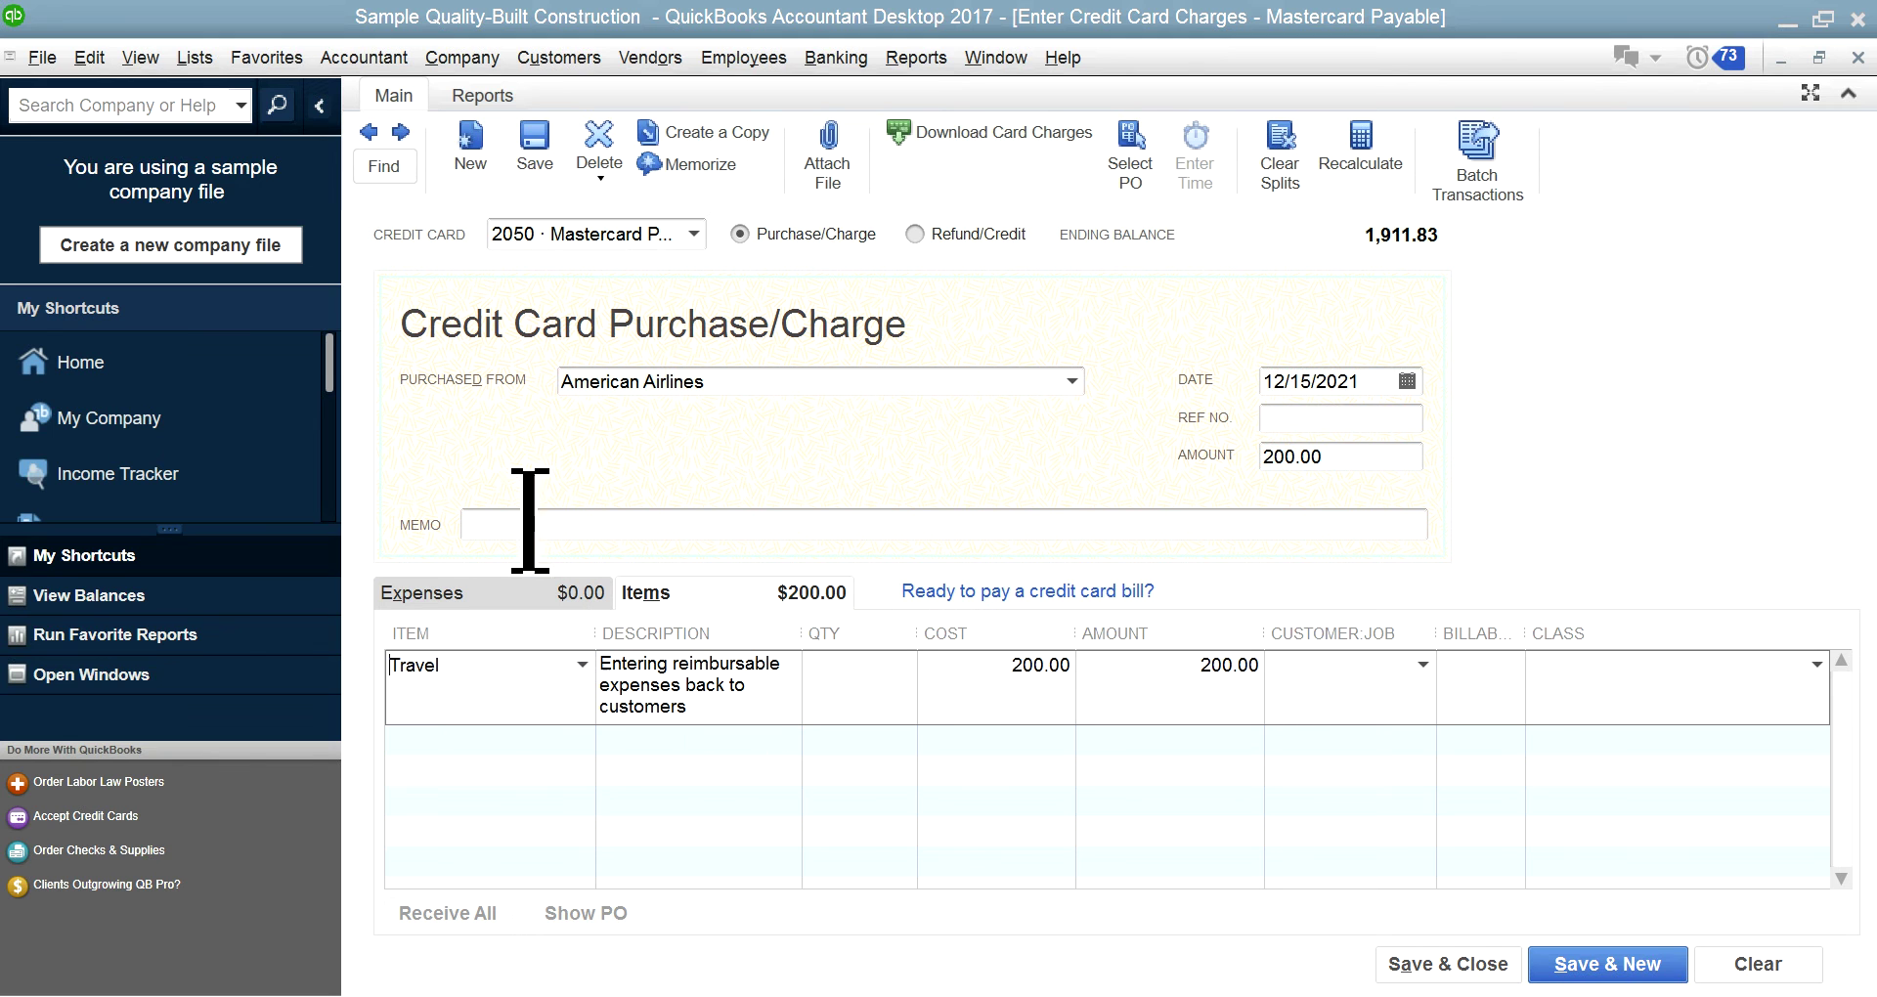
Open the Travel item for editing from the Item List and try a cost of 0
{"action": "left_click", "coordinate": [195, 58]}
{"action": "left_click", "coordinate": [205, 119]}
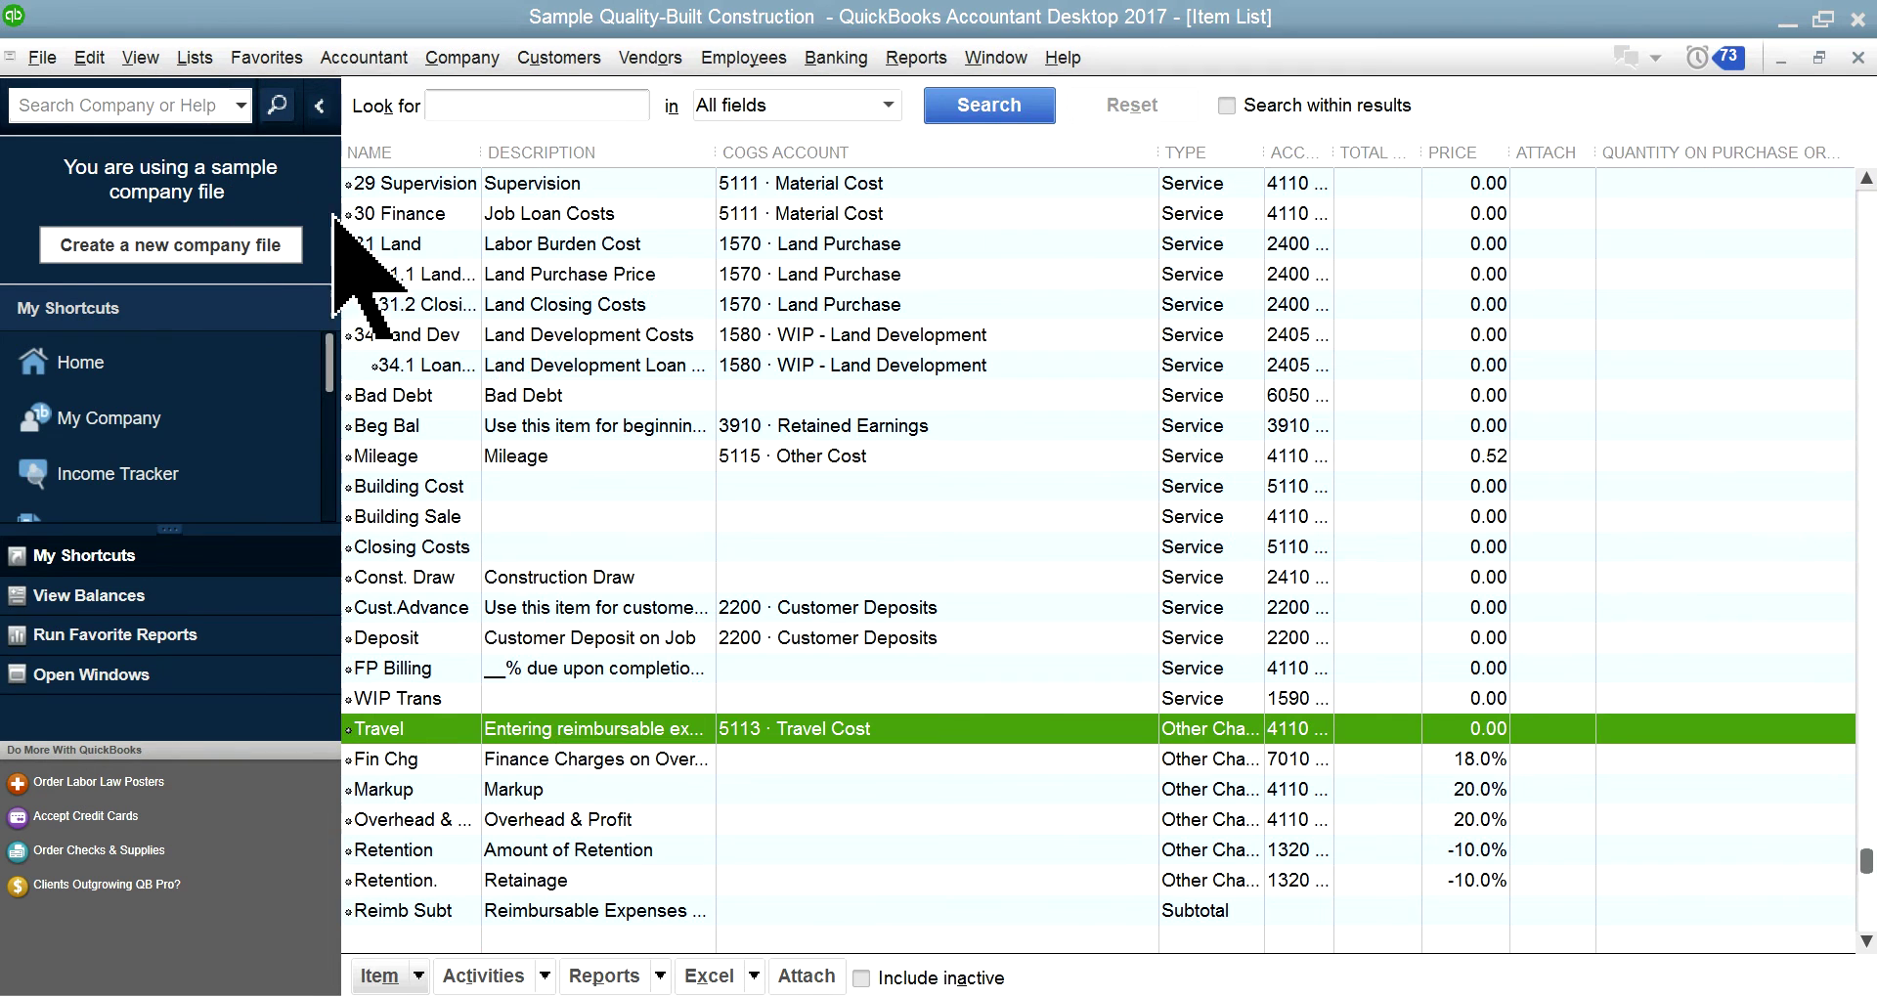
{"action": "right_click", "coordinate": [646, 726]}
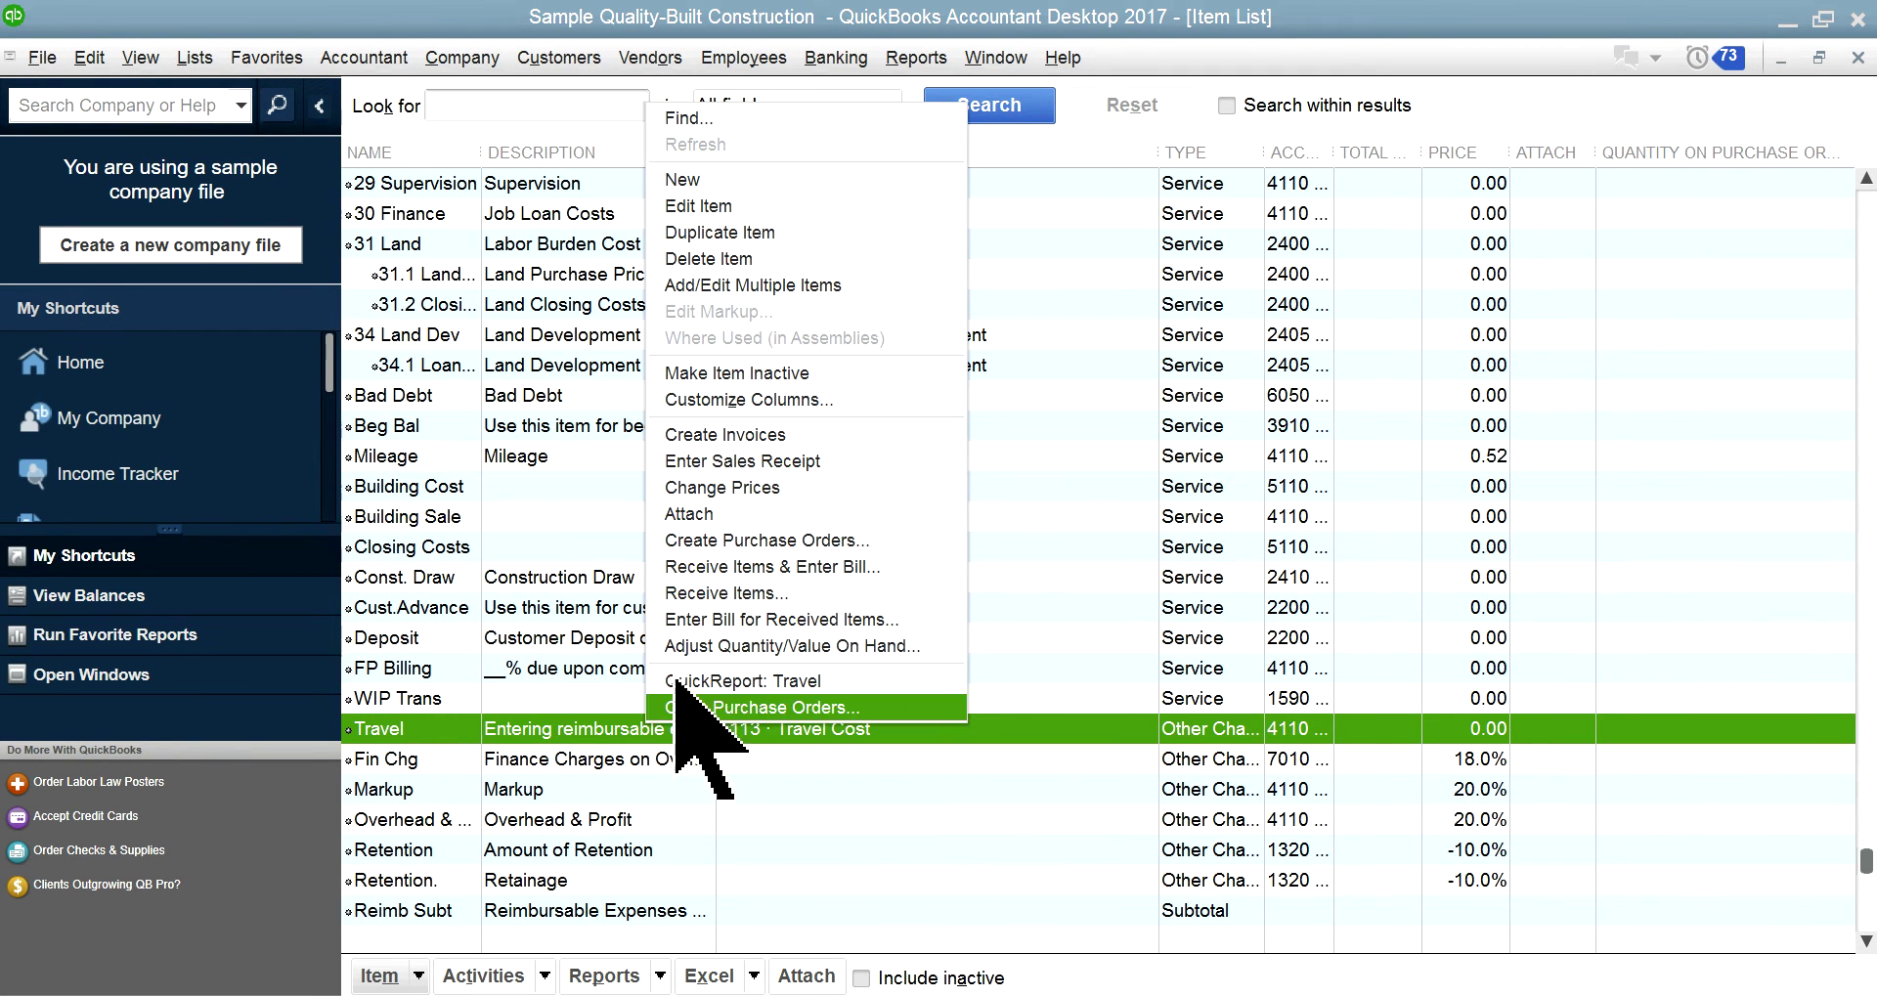
{"action": "left_click", "coordinate": [717, 206]}
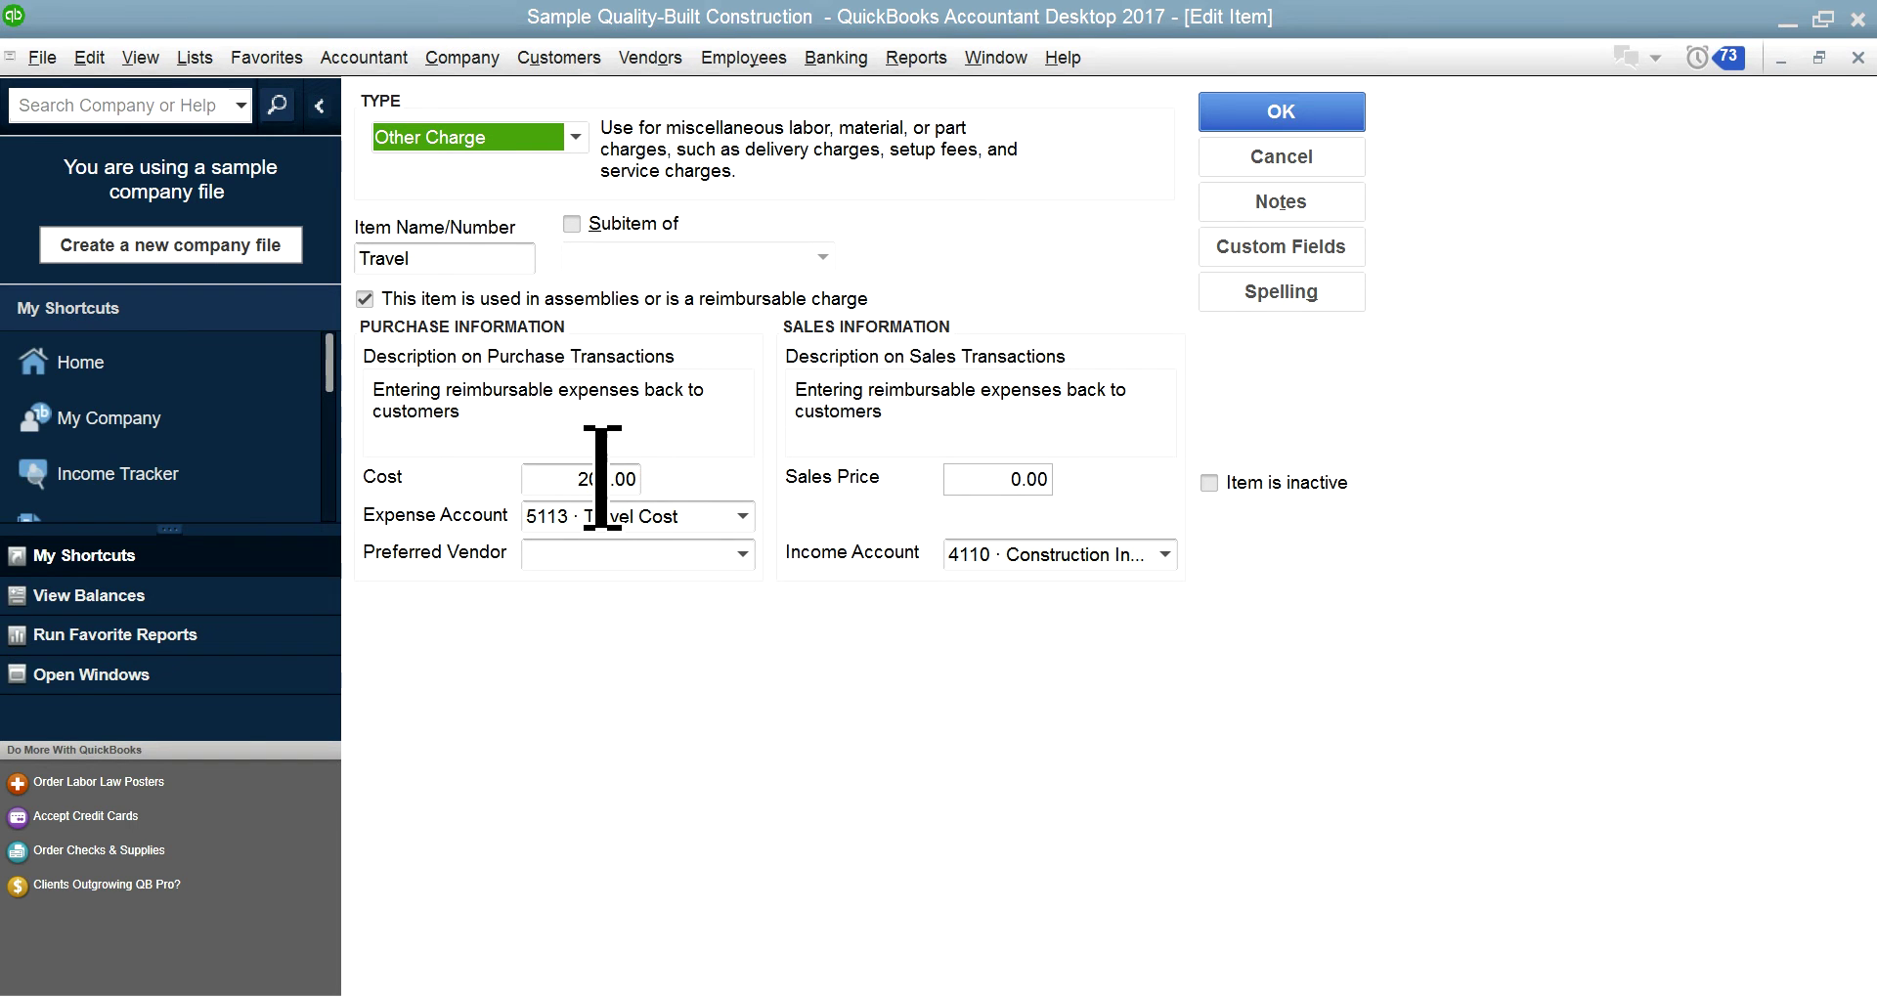
{"action": "left_click_drag", "start_coordinate": [575, 477], "coordinate": [733, 477]}
{"action": "type", "text": "0"}
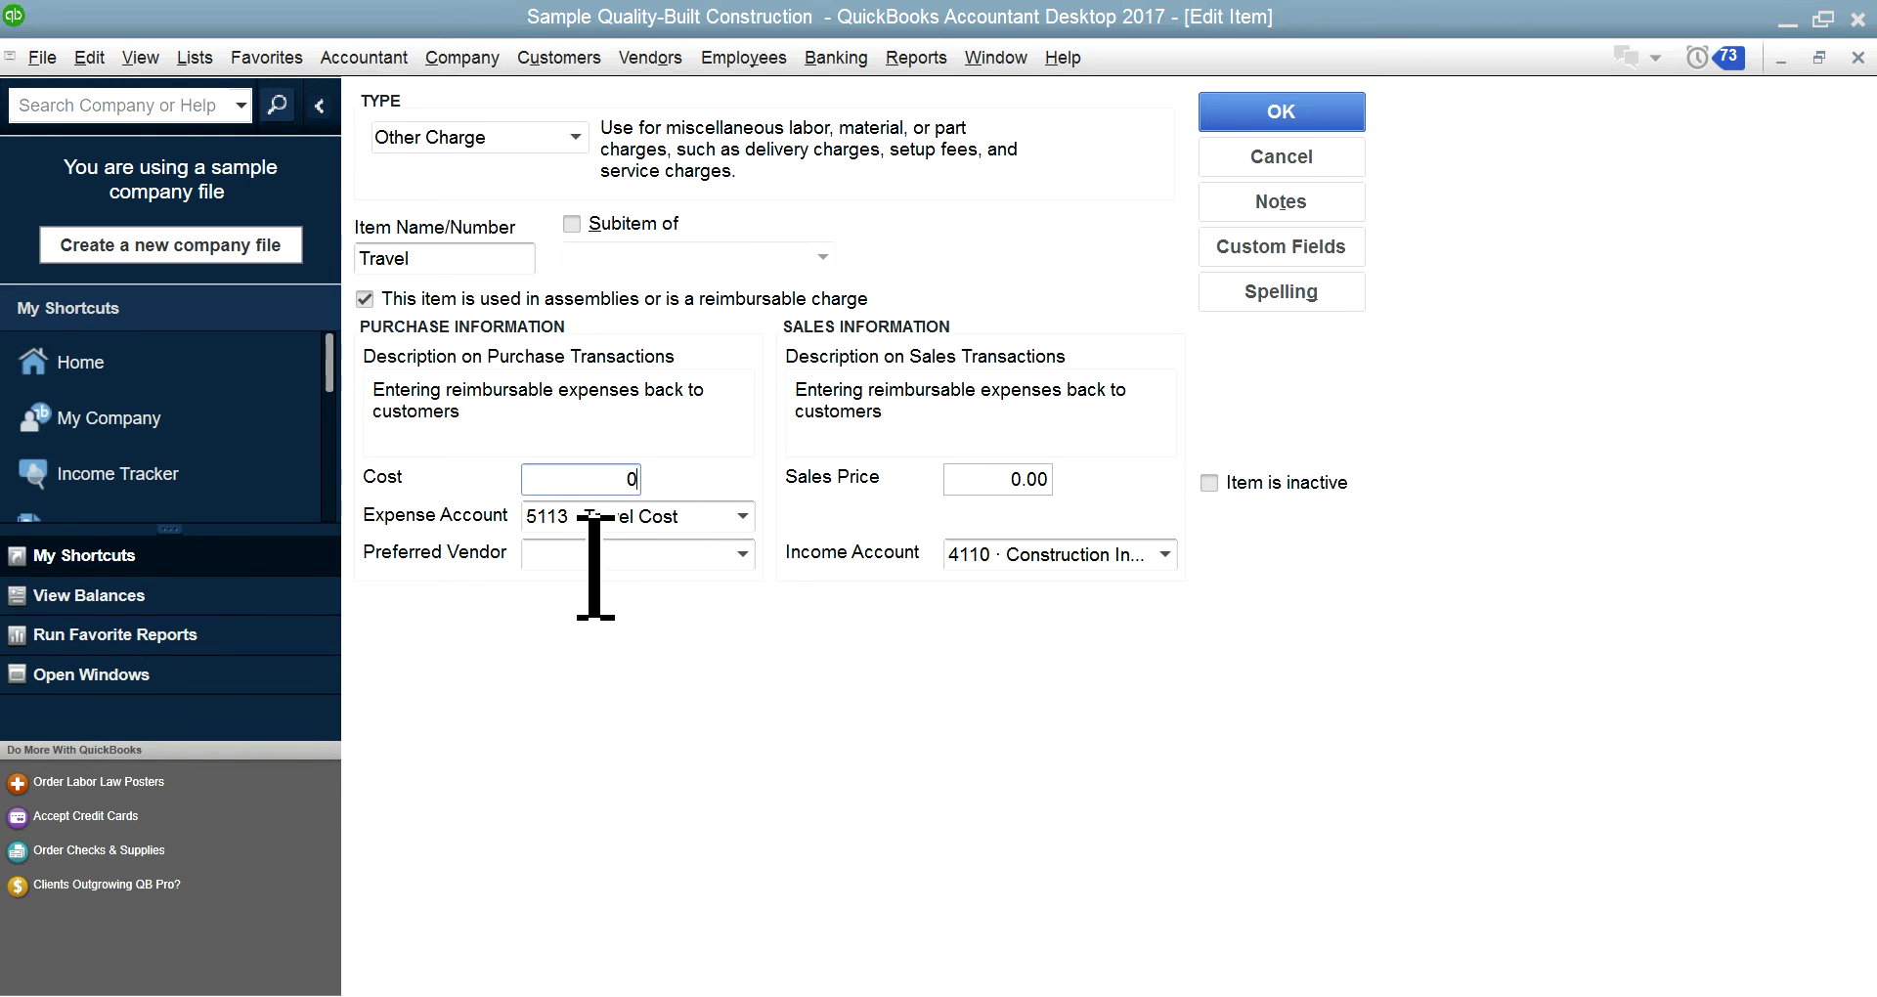
Review the Travel item's expense and income account choices, discard the edit and close the Item List
{"action": "left_click", "coordinate": [743, 516]}
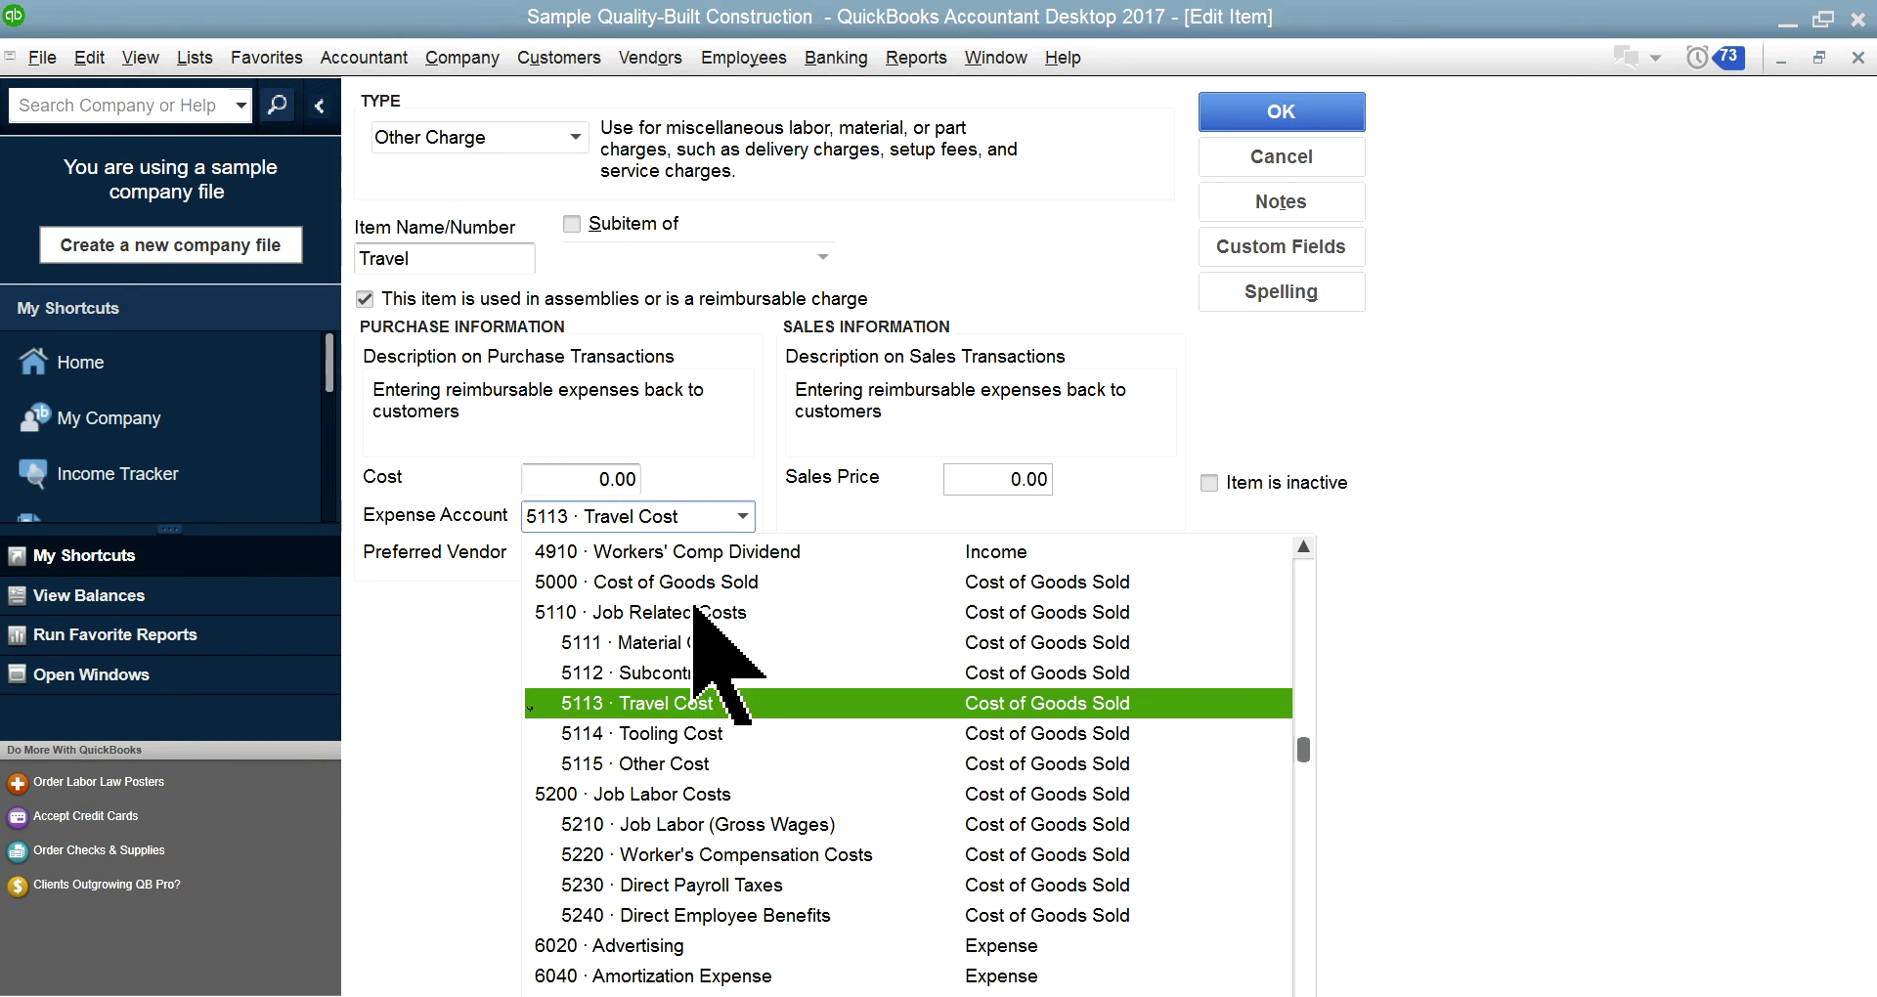
{"action": "left_click", "coordinate": [705, 709]}
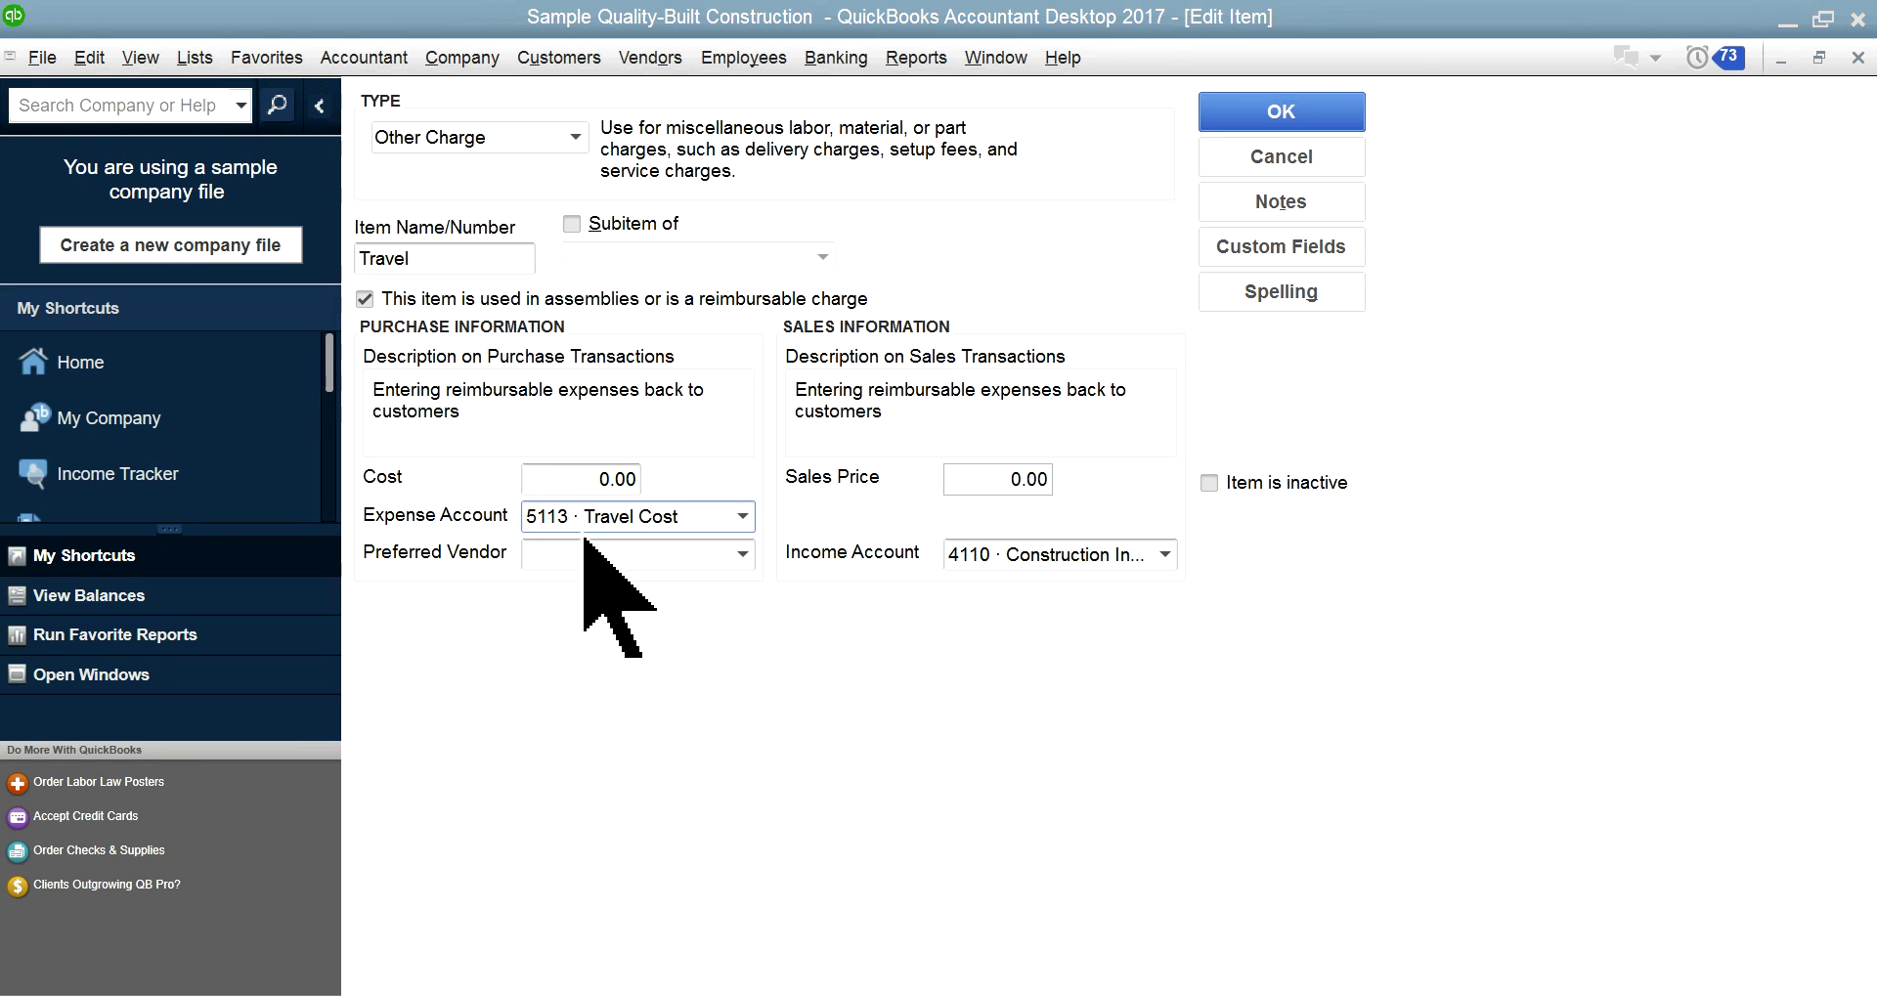
{"action": "left_click", "coordinate": [1166, 555]}
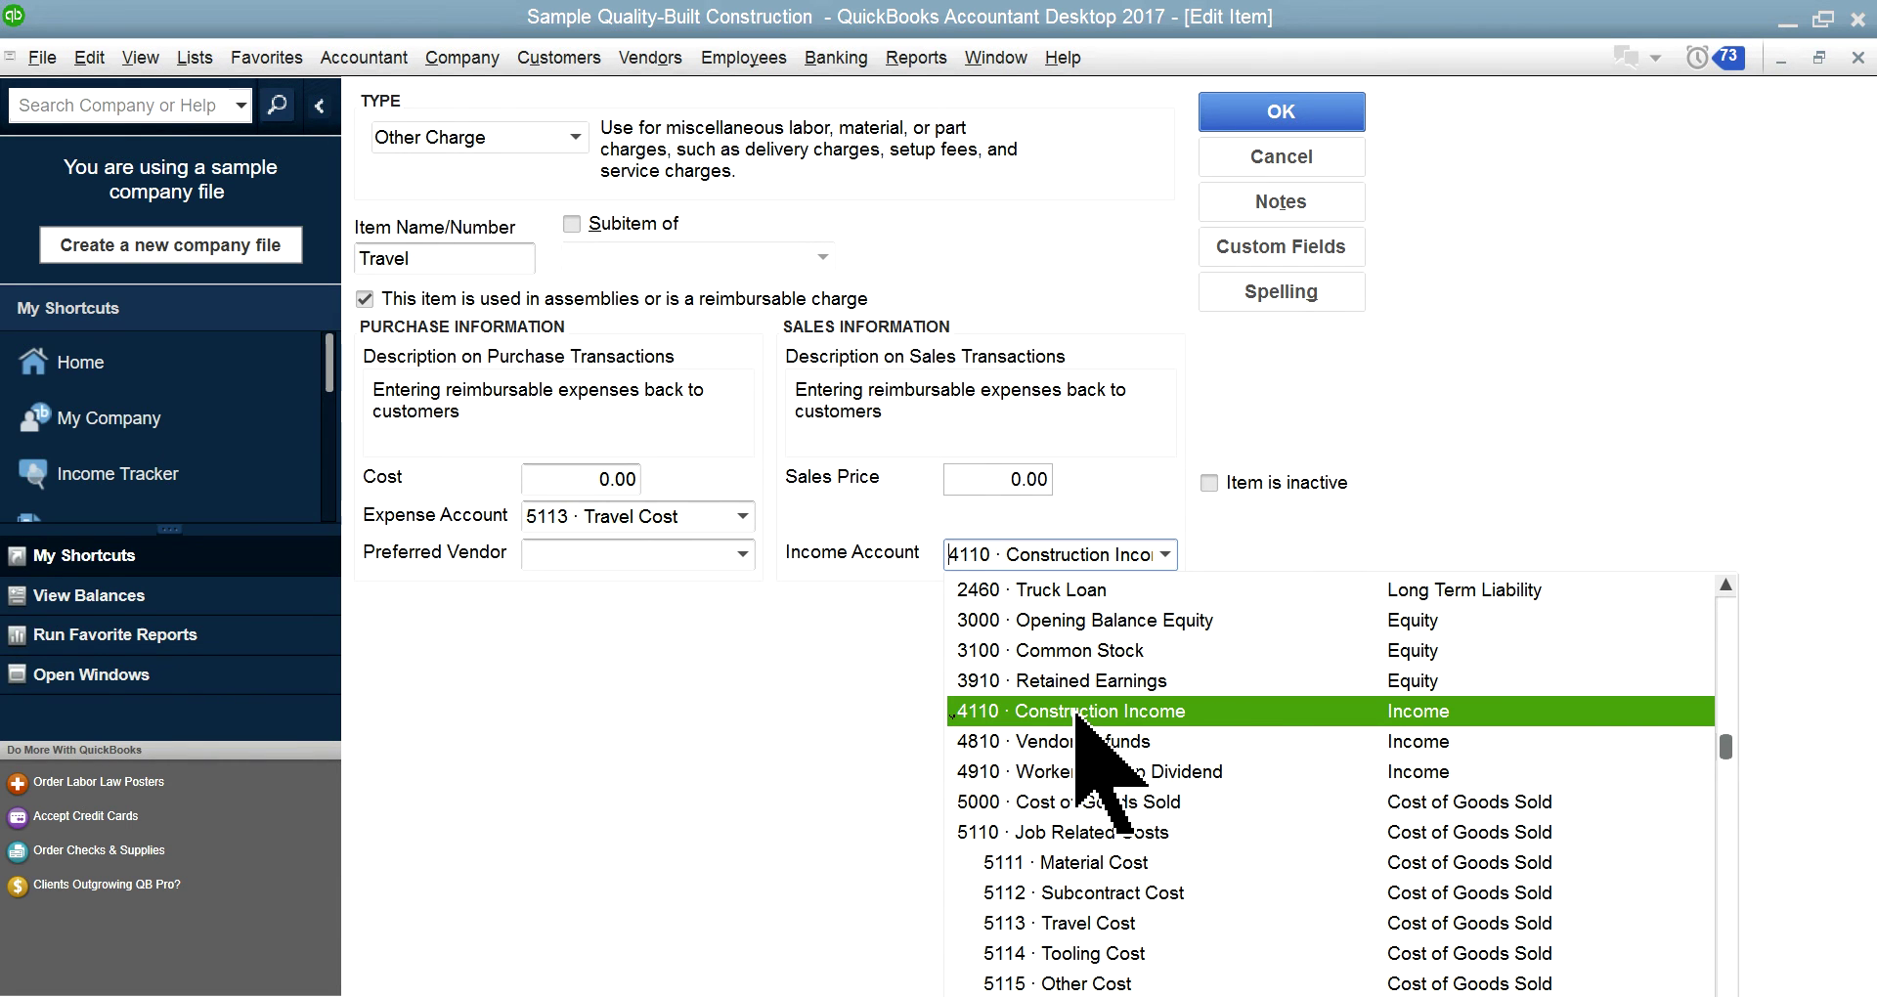
{"action": "left_click", "coordinate": [771, 690]}
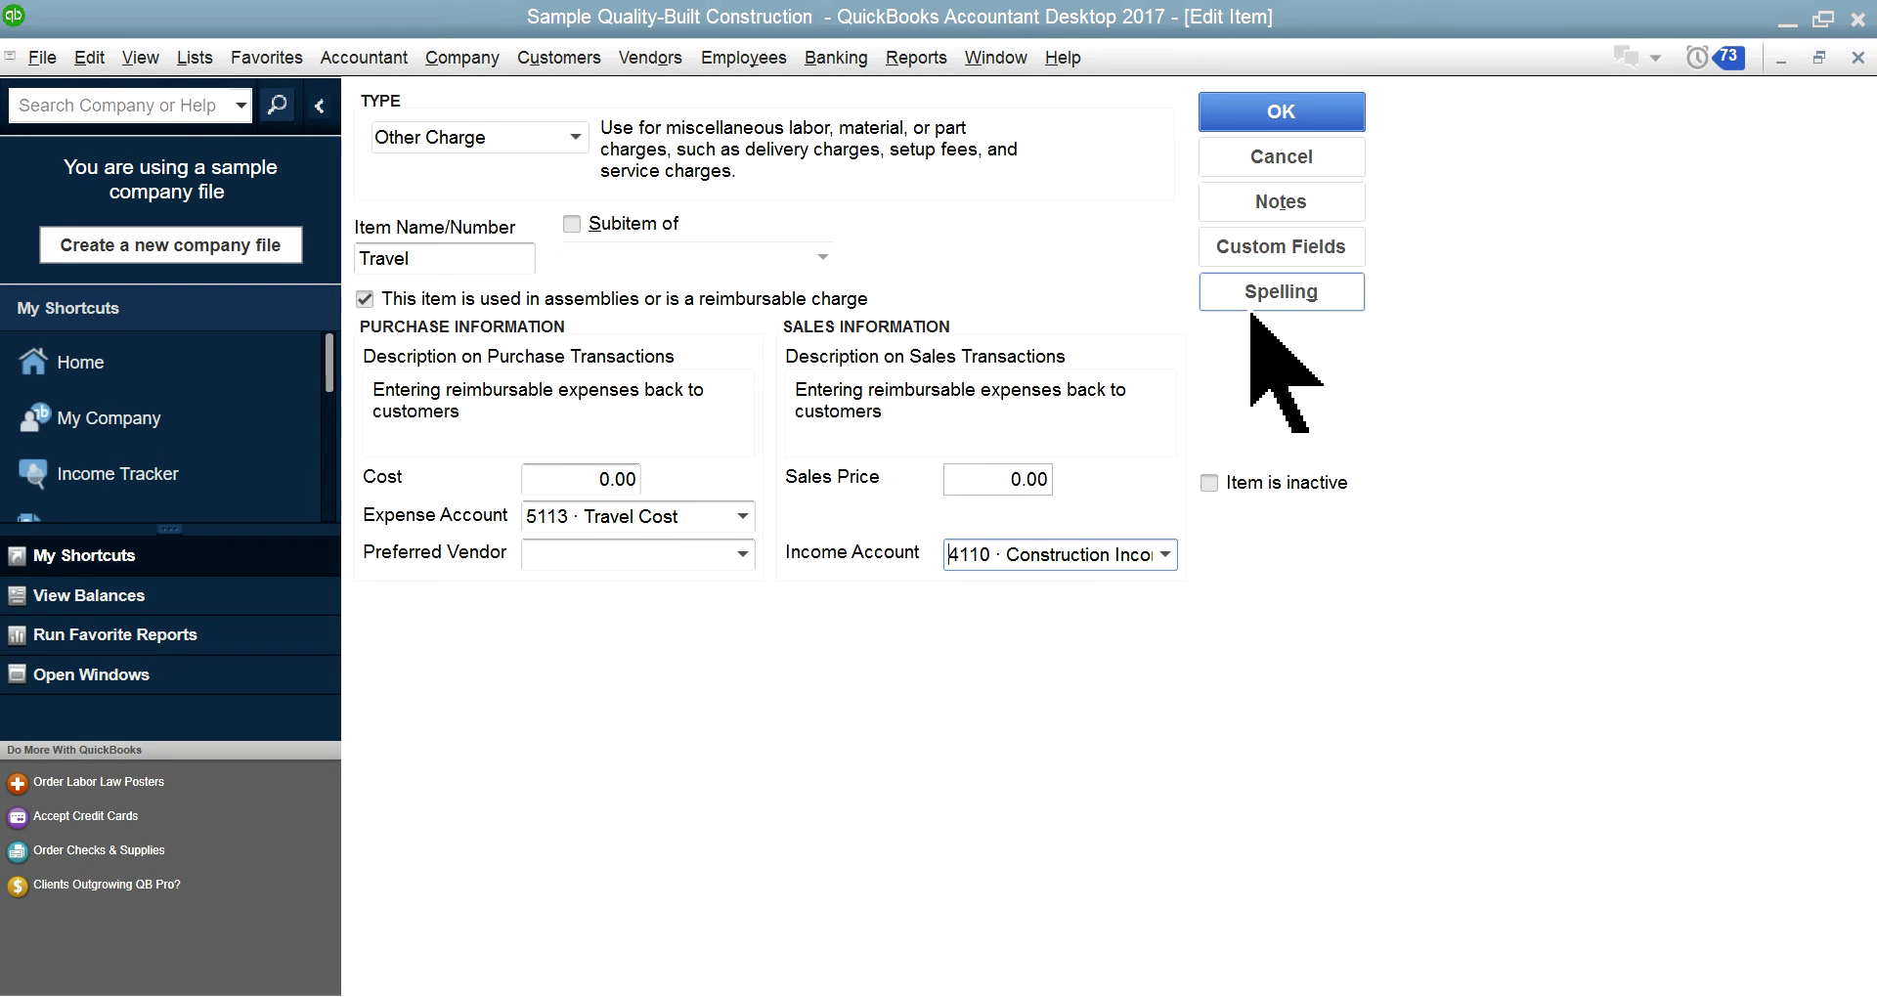
{"action": "left_click", "coordinate": [1310, 162]}
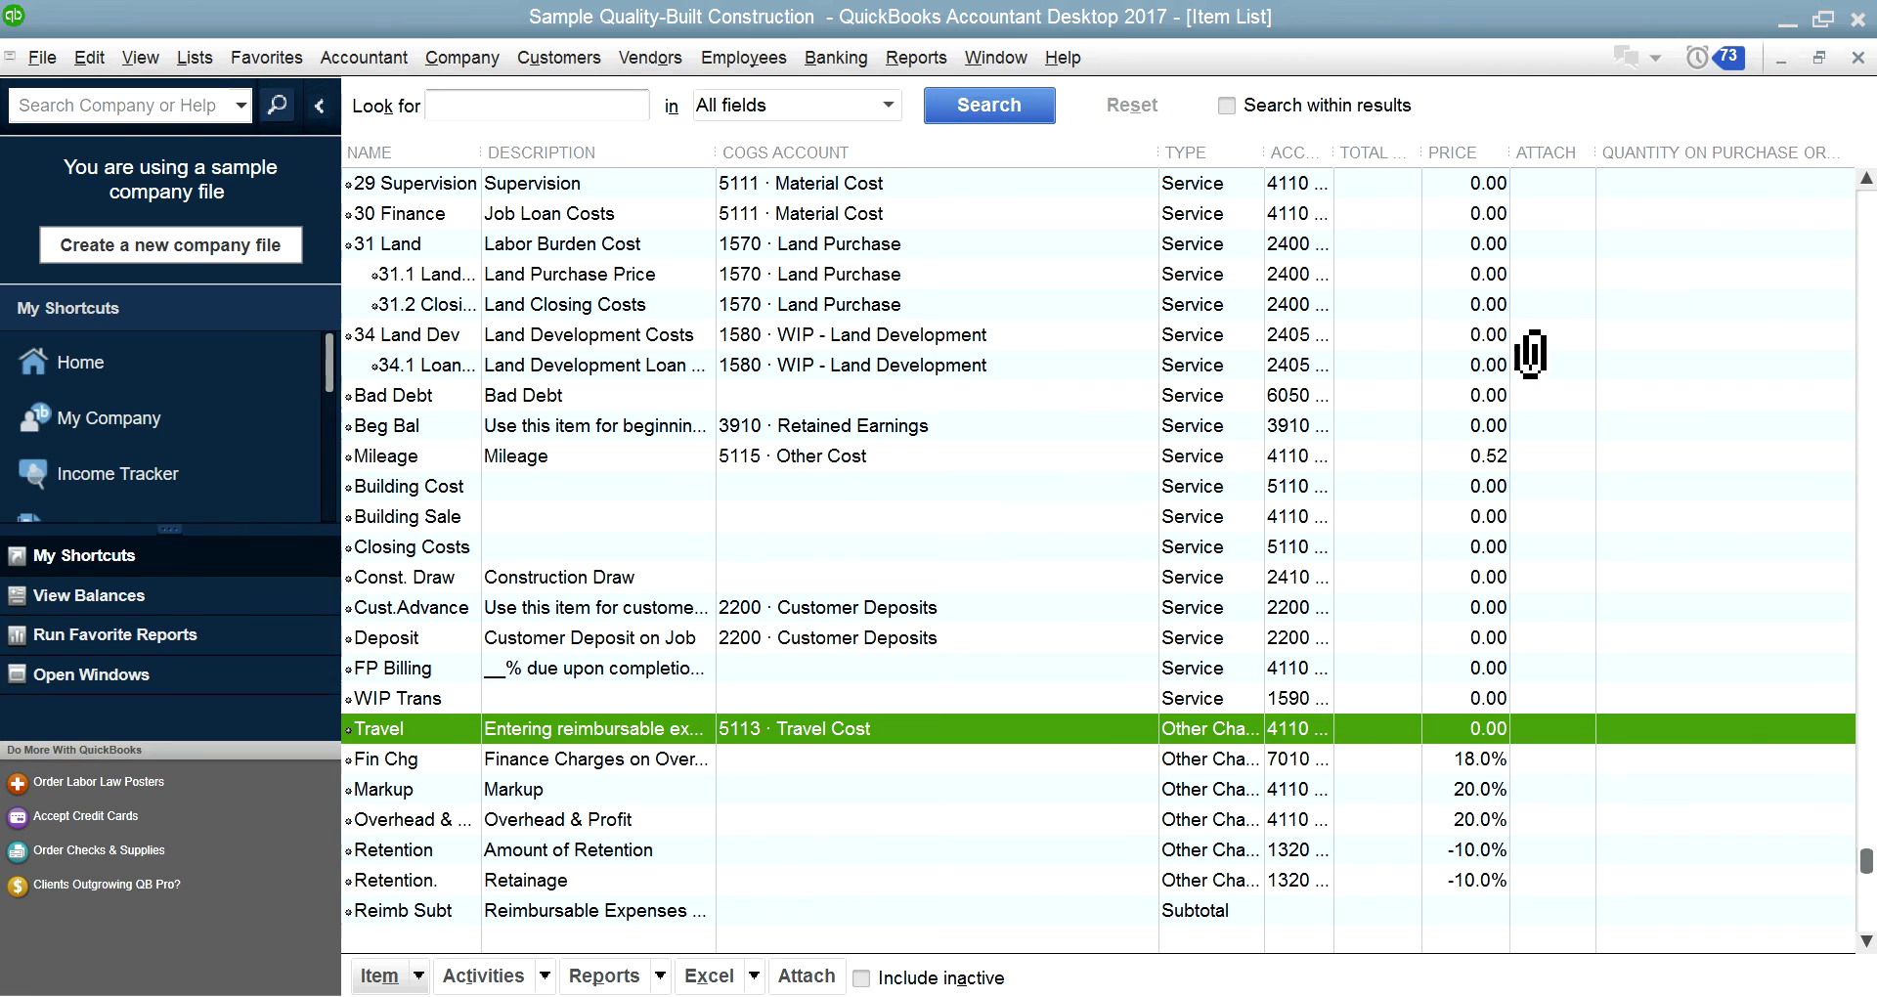
{"action": "left_click", "coordinate": [1857, 57]}
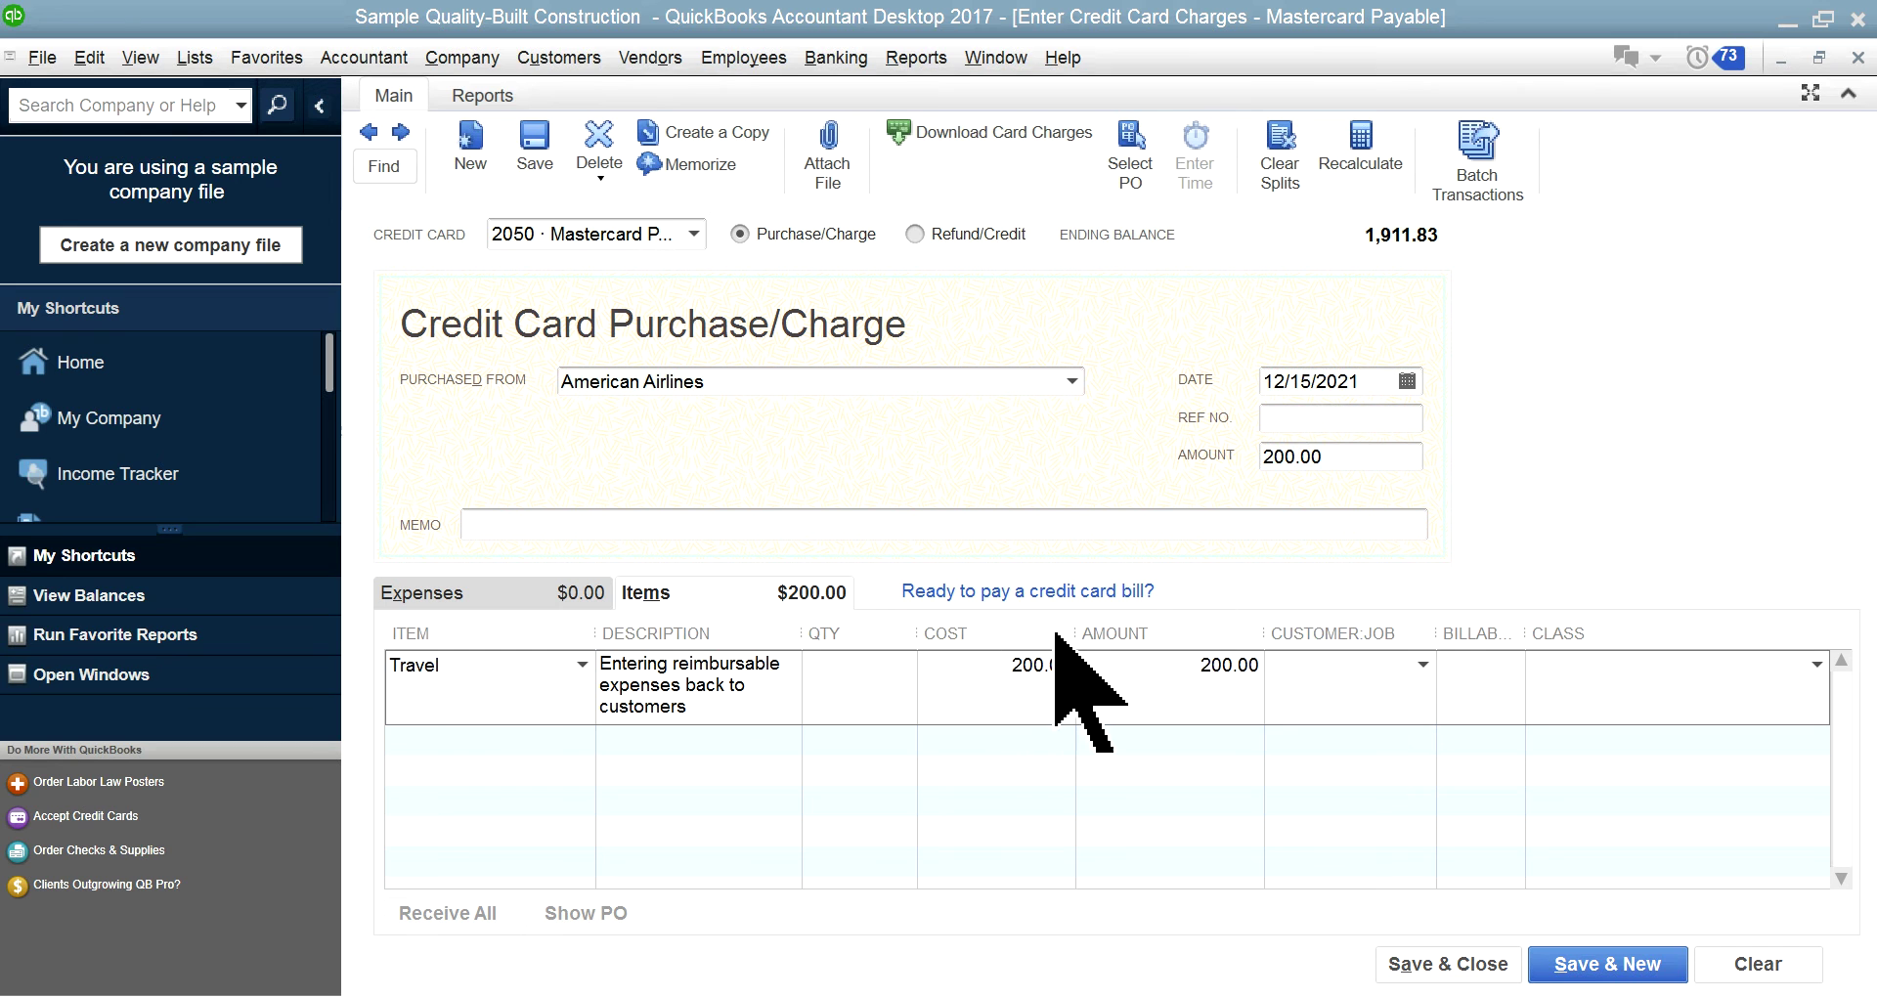
Widen the Customer:Job column and assign the Travel line to the first listed House-New Construction job
{"action": "left_click_drag", "start_coordinate": [1433, 620], "coordinate": [1505, 619]}
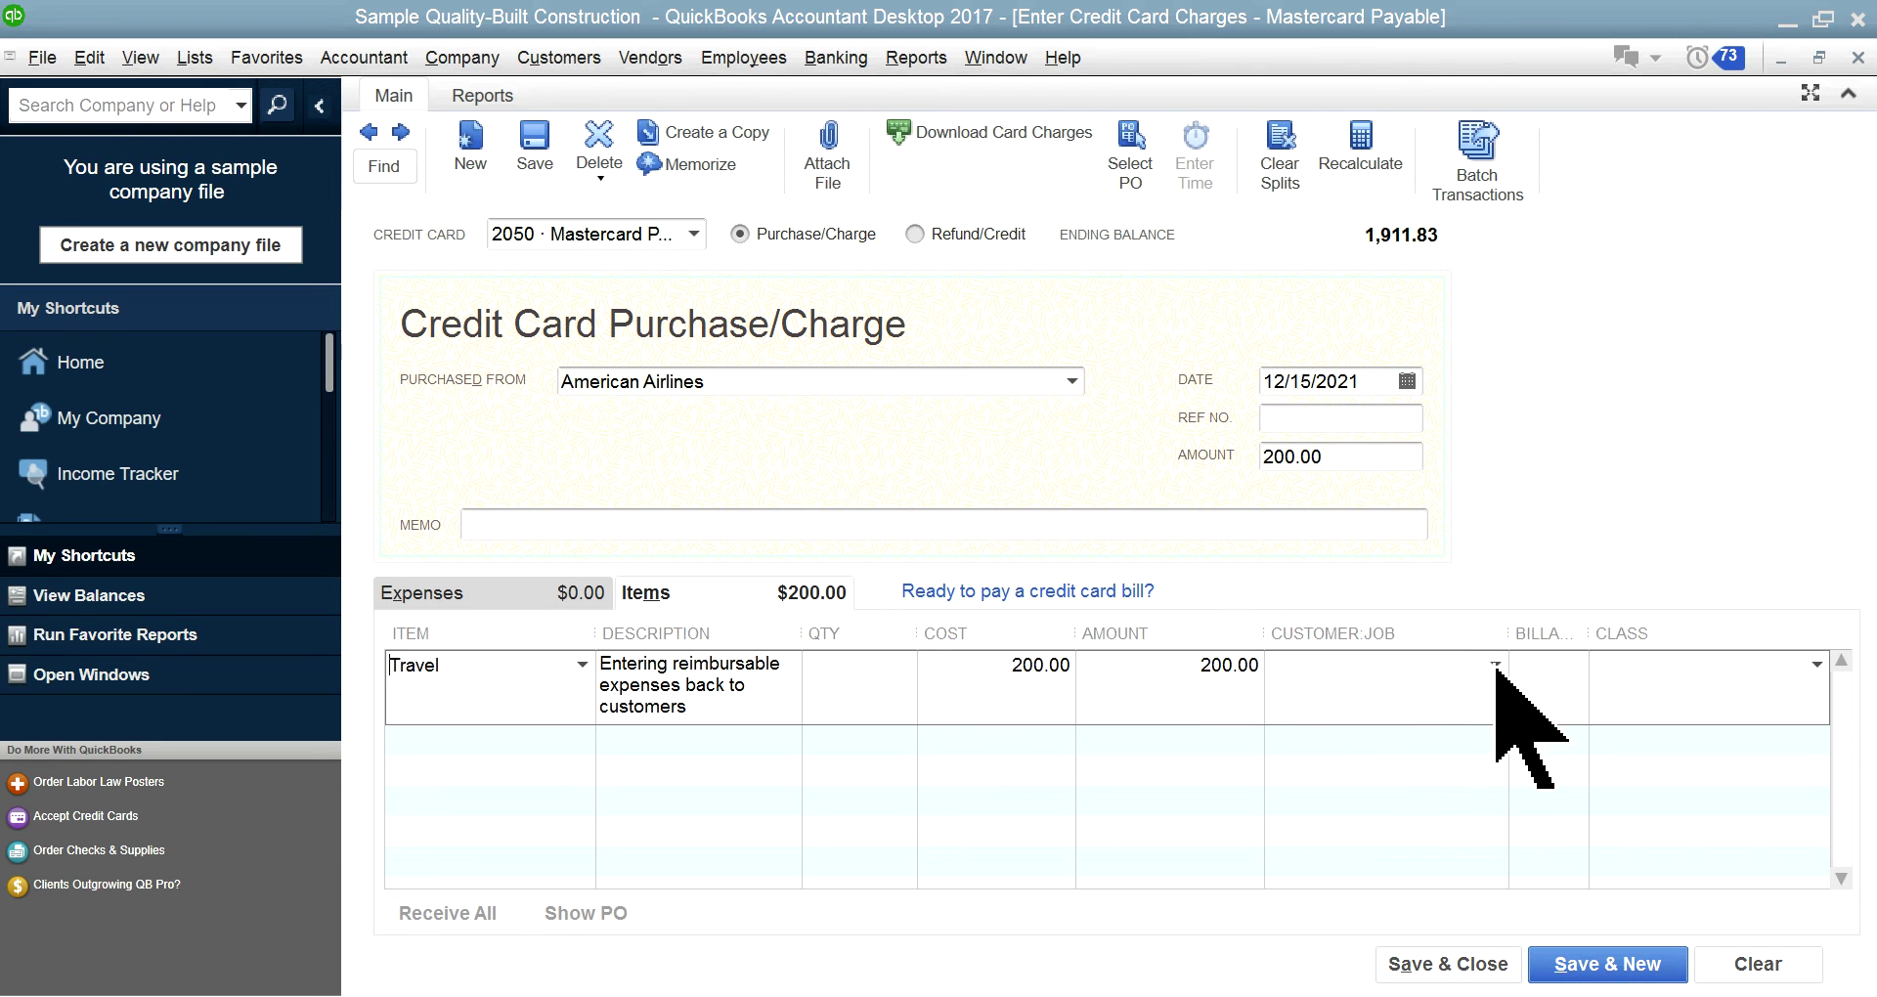
{"action": "left_click", "coordinate": [1494, 665]}
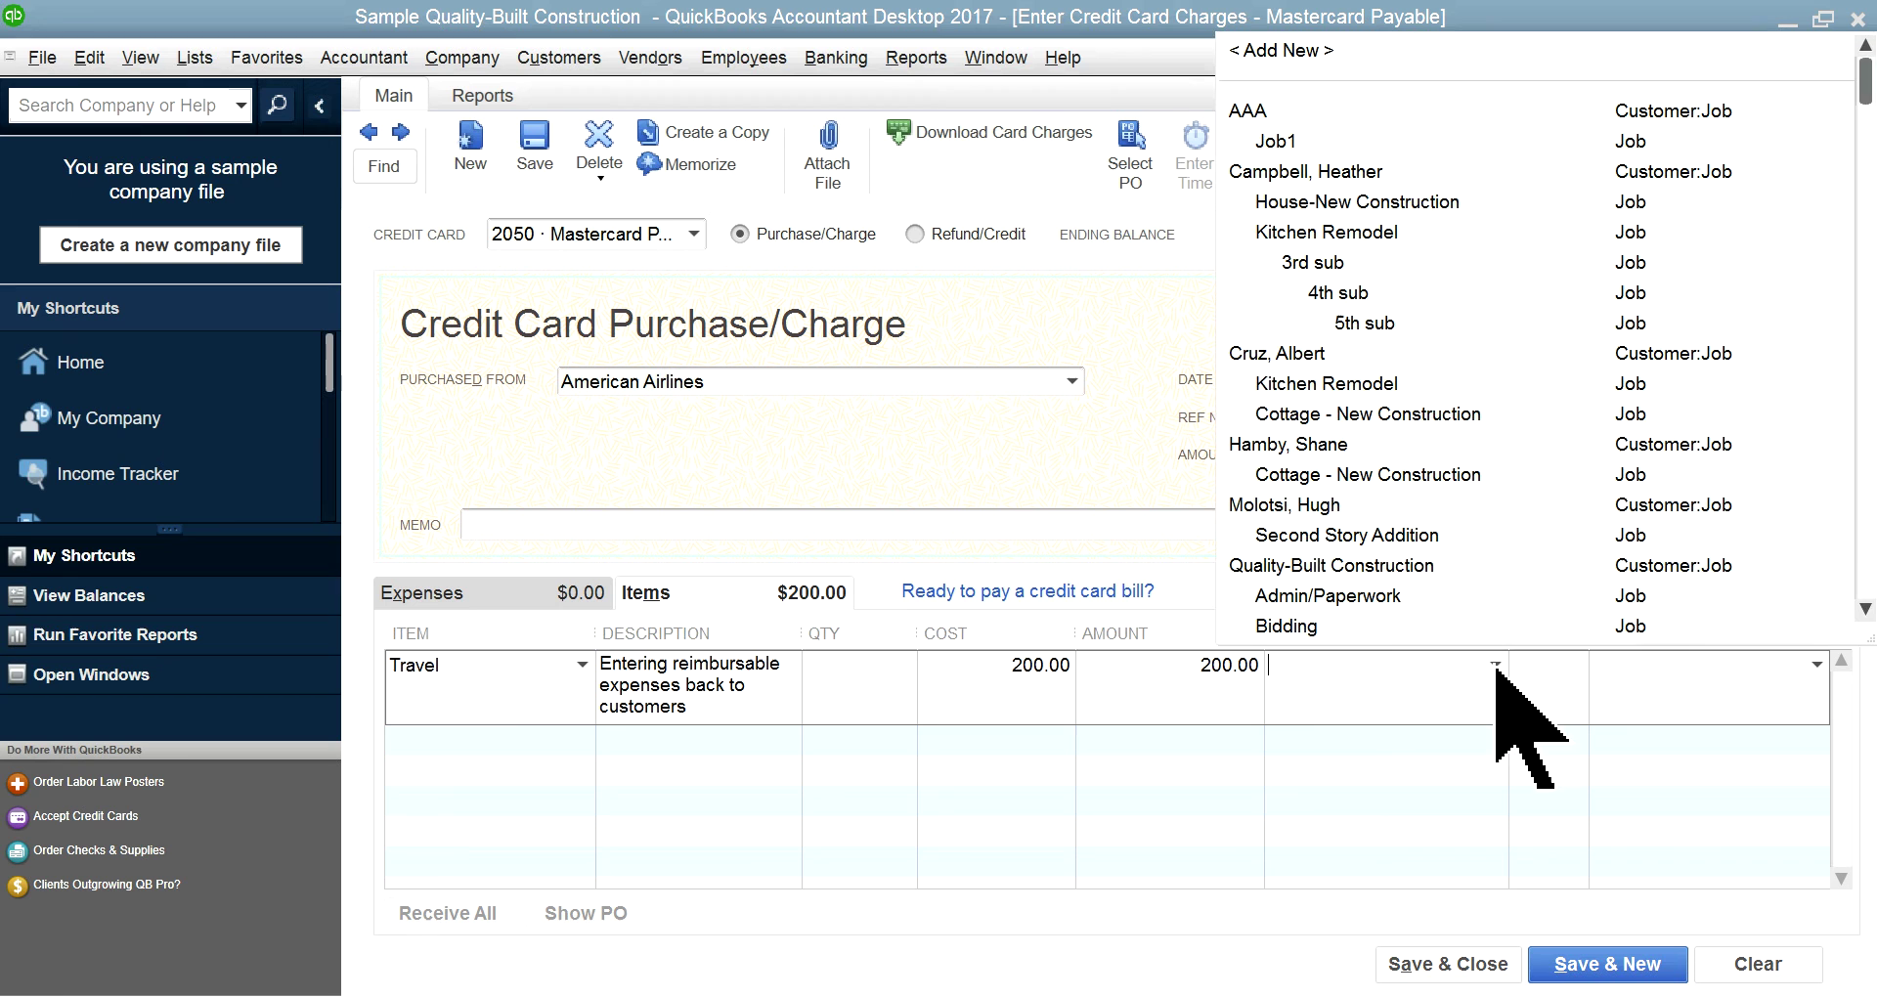
{"action": "left_click", "coordinate": [1276, 201]}
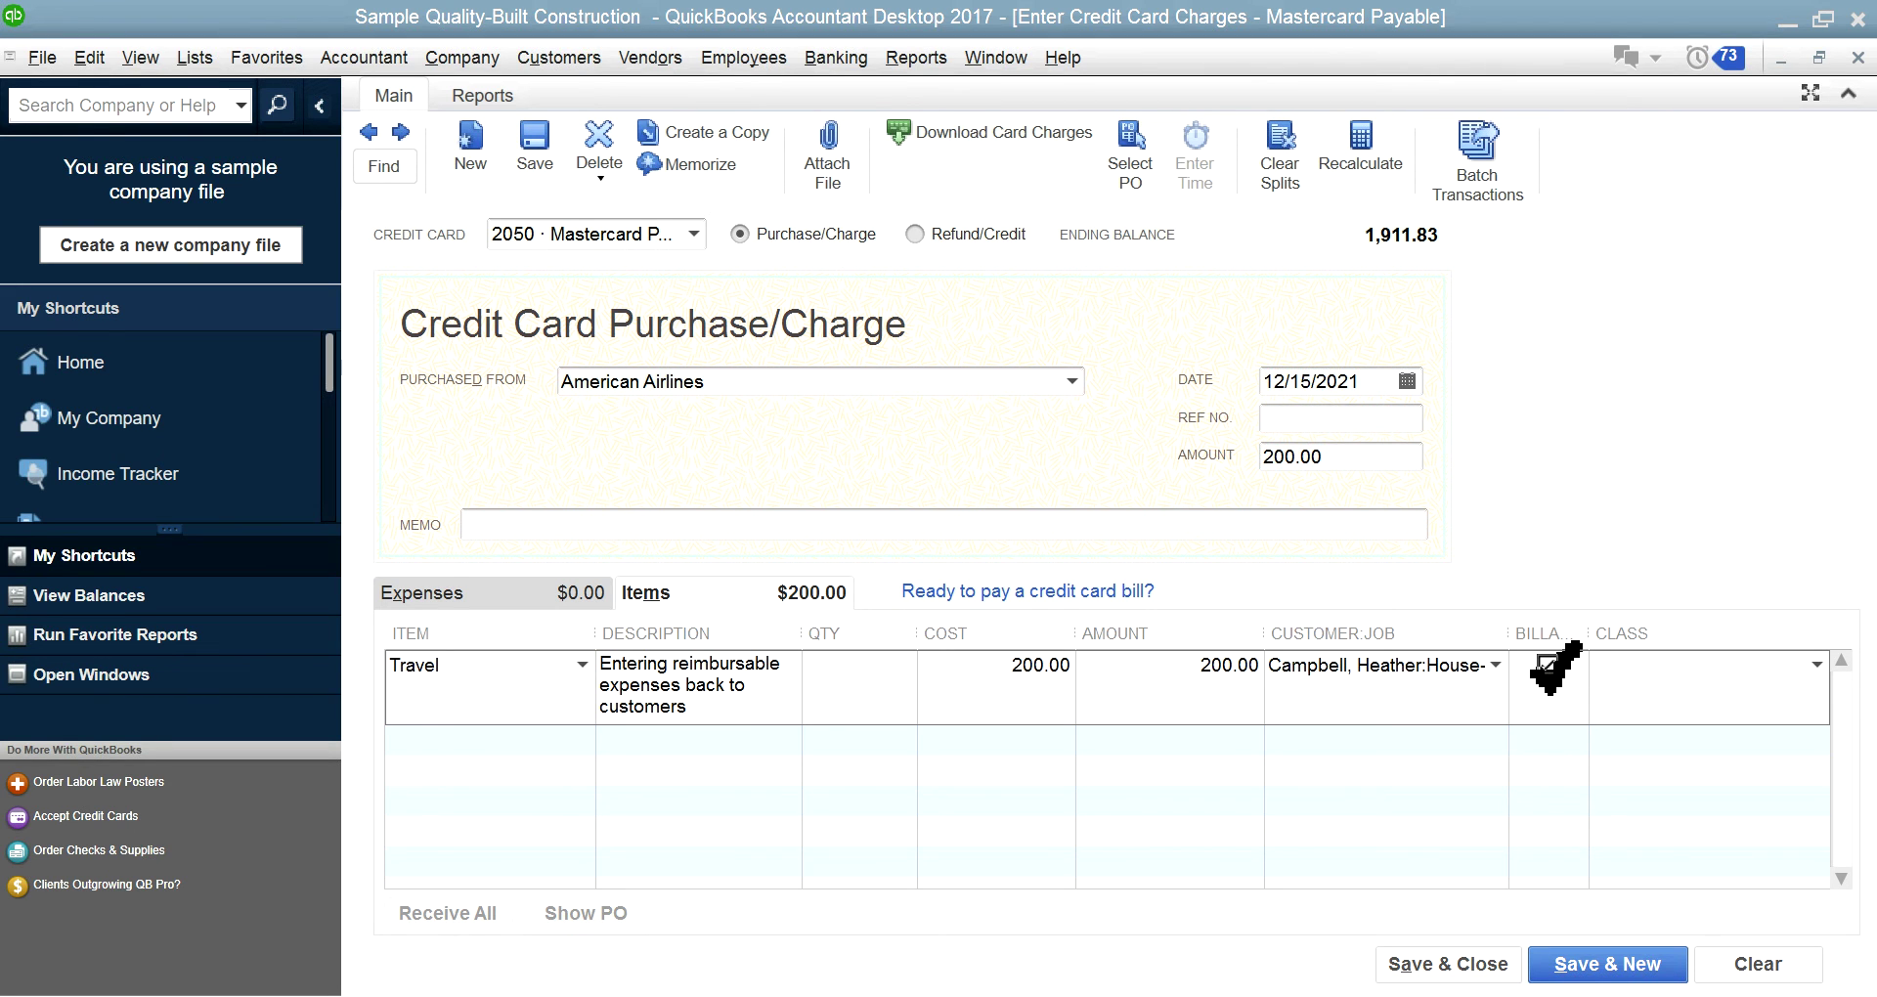
{"action": "key", "text": "shift+Tab"}
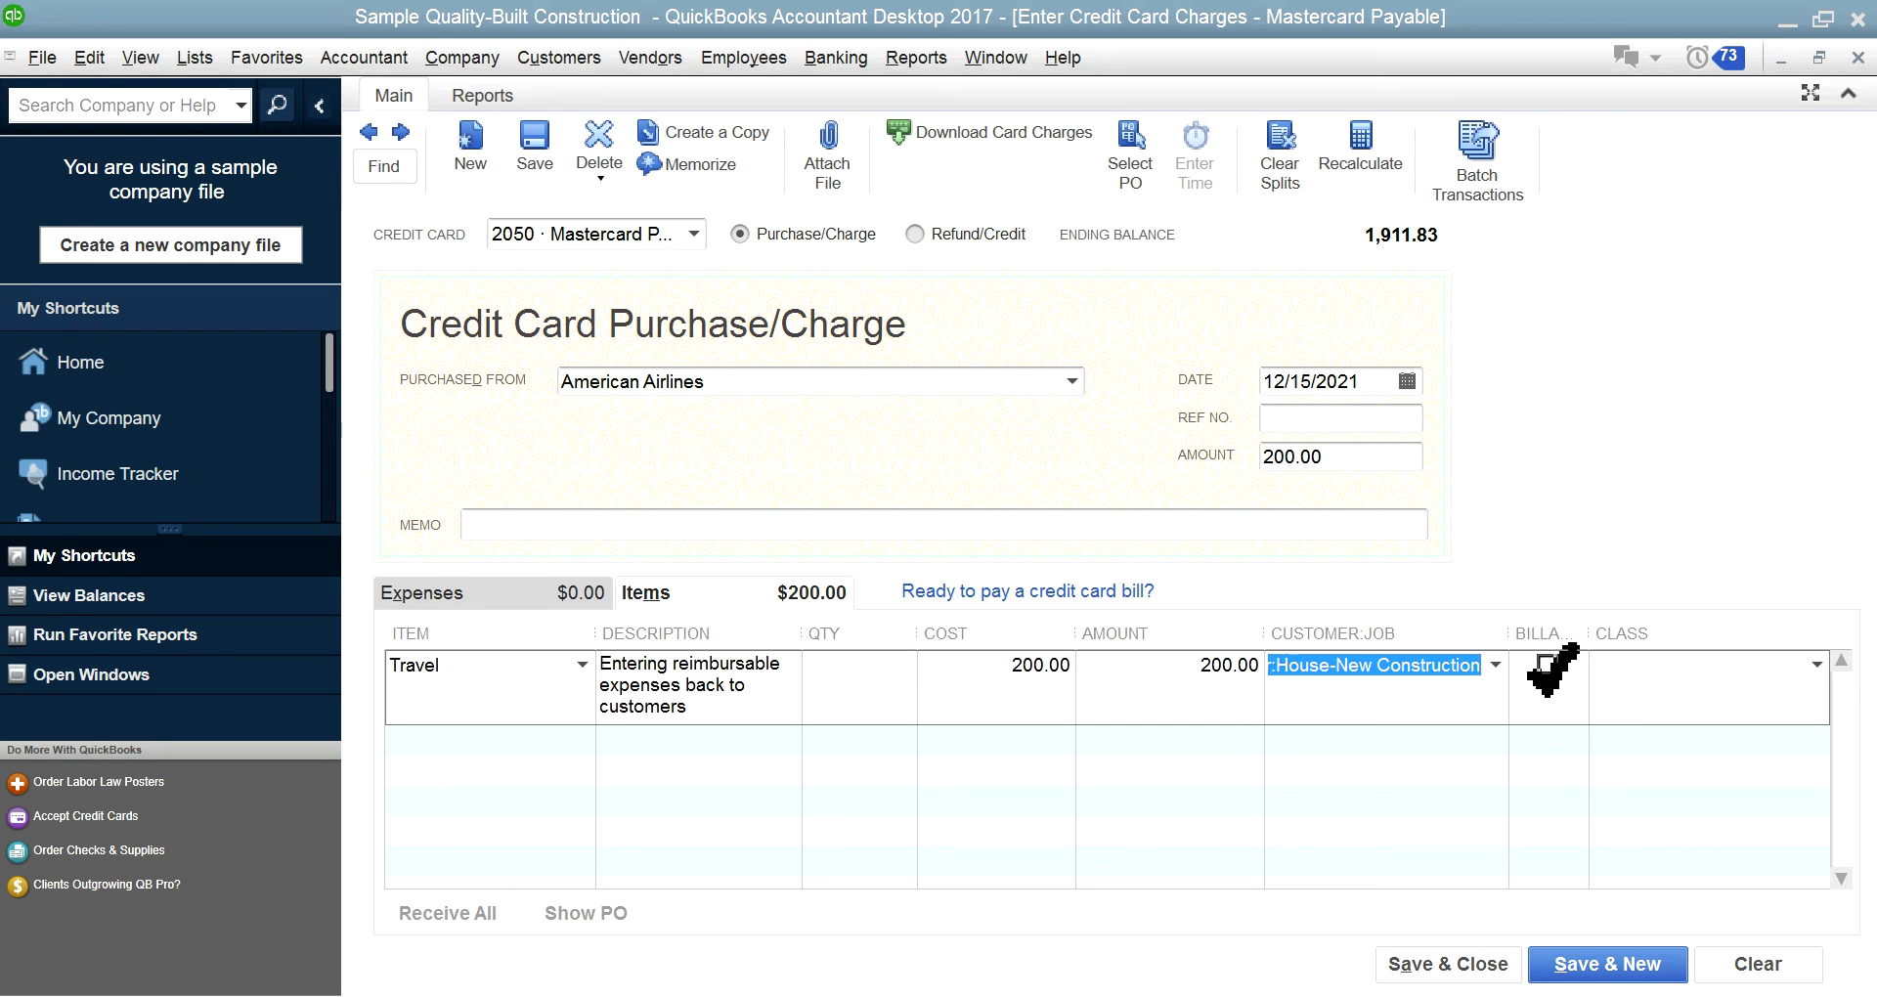
Set the Travel line's class to Other Job Costs
{"action": "left_click", "coordinate": [1643, 667]}
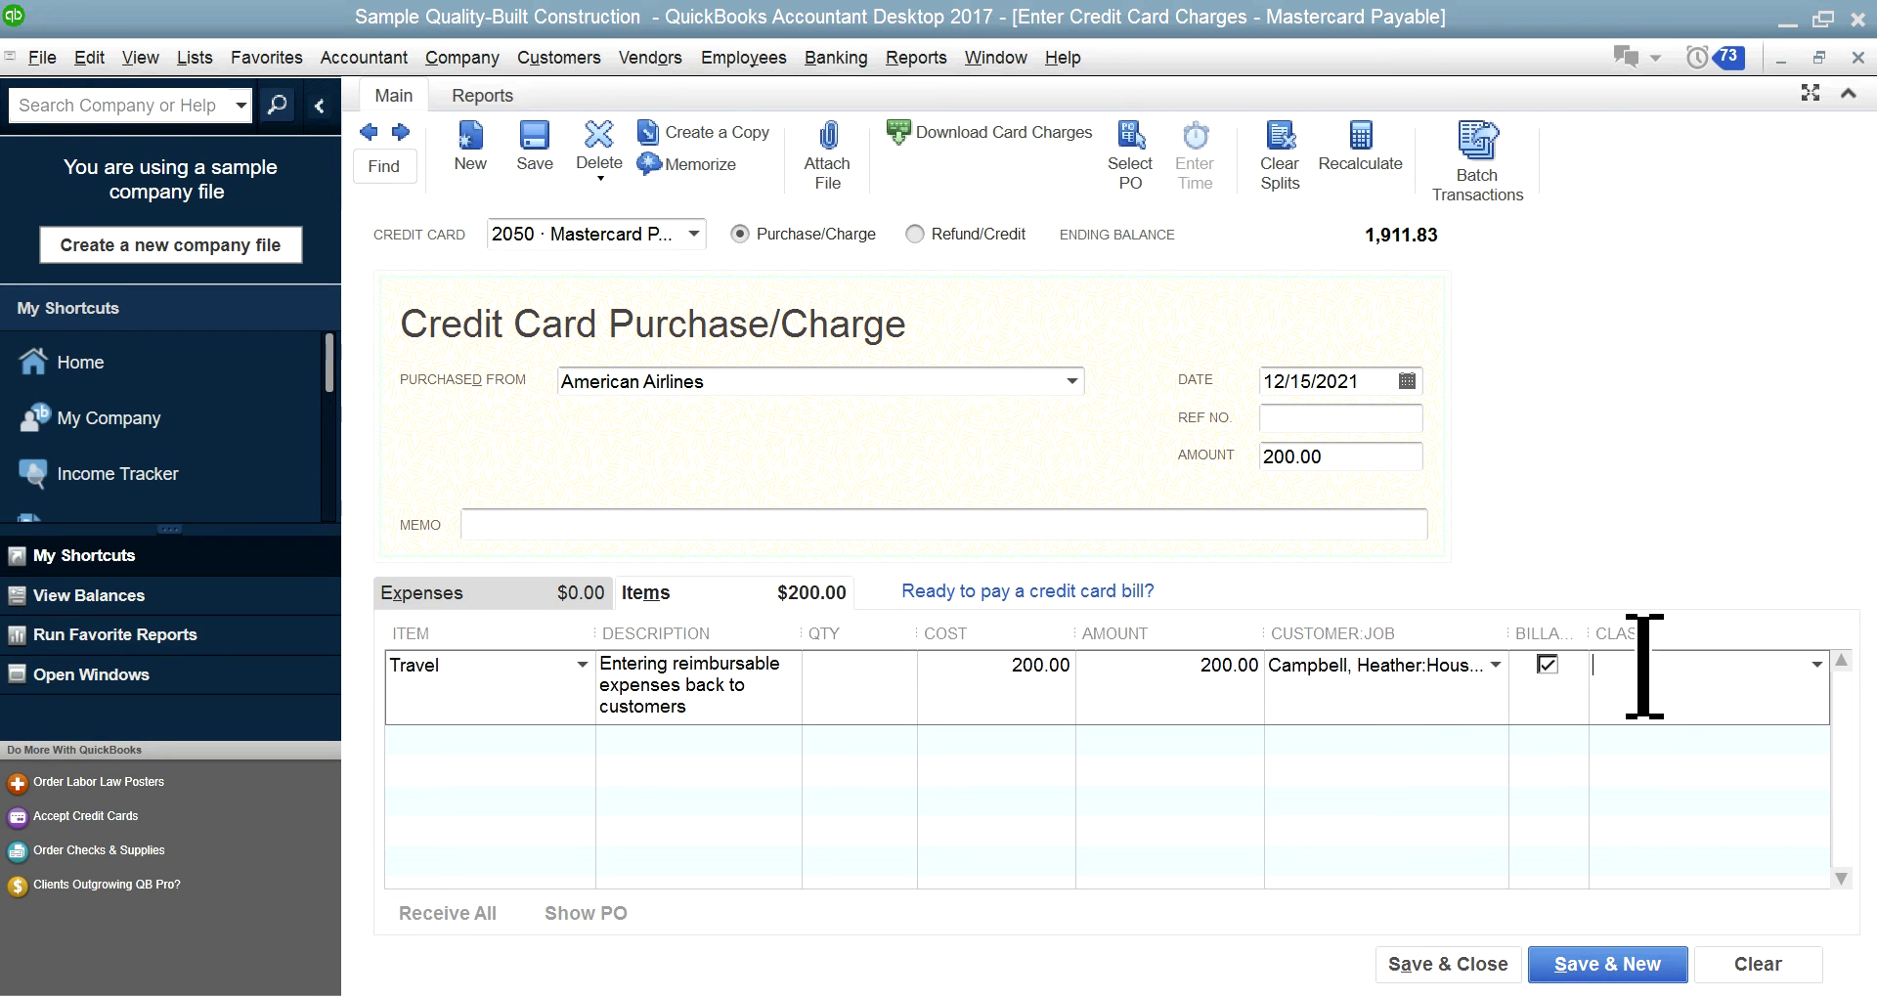
{"action": "left_click", "coordinate": [1820, 666]}
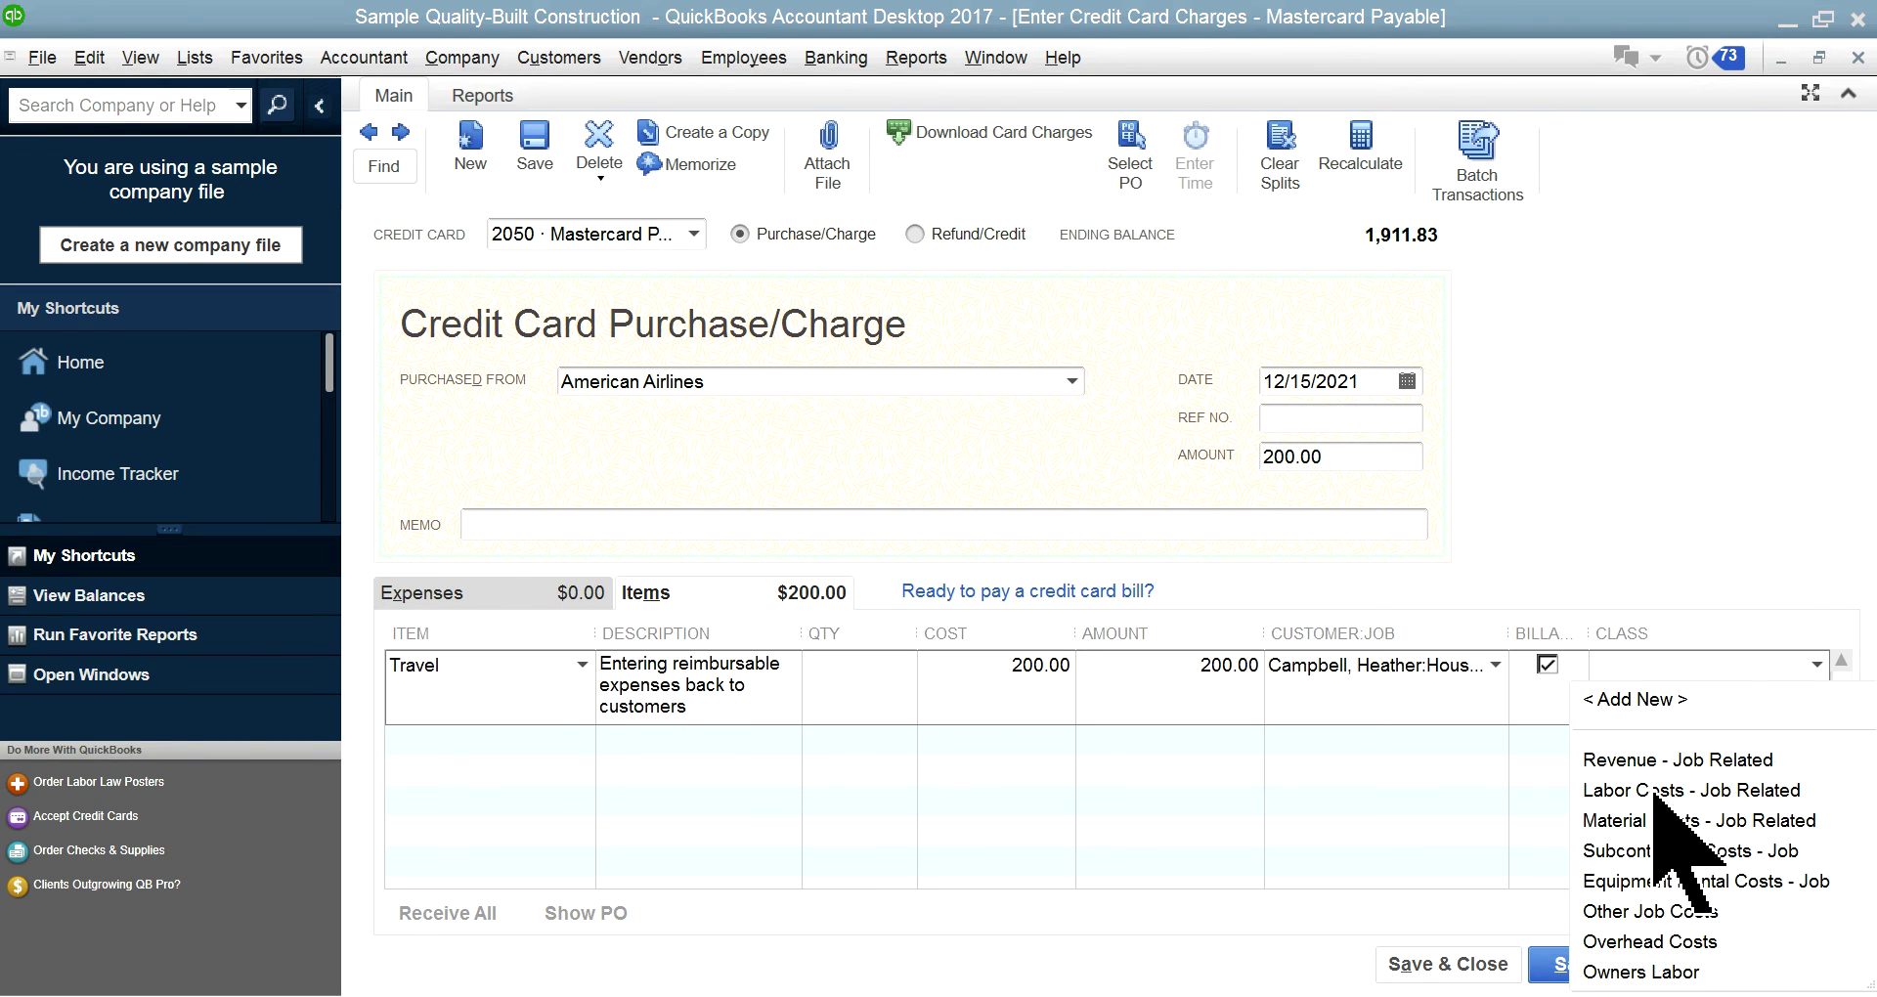
{"action": "left_click", "coordinate": [1618, 911]}
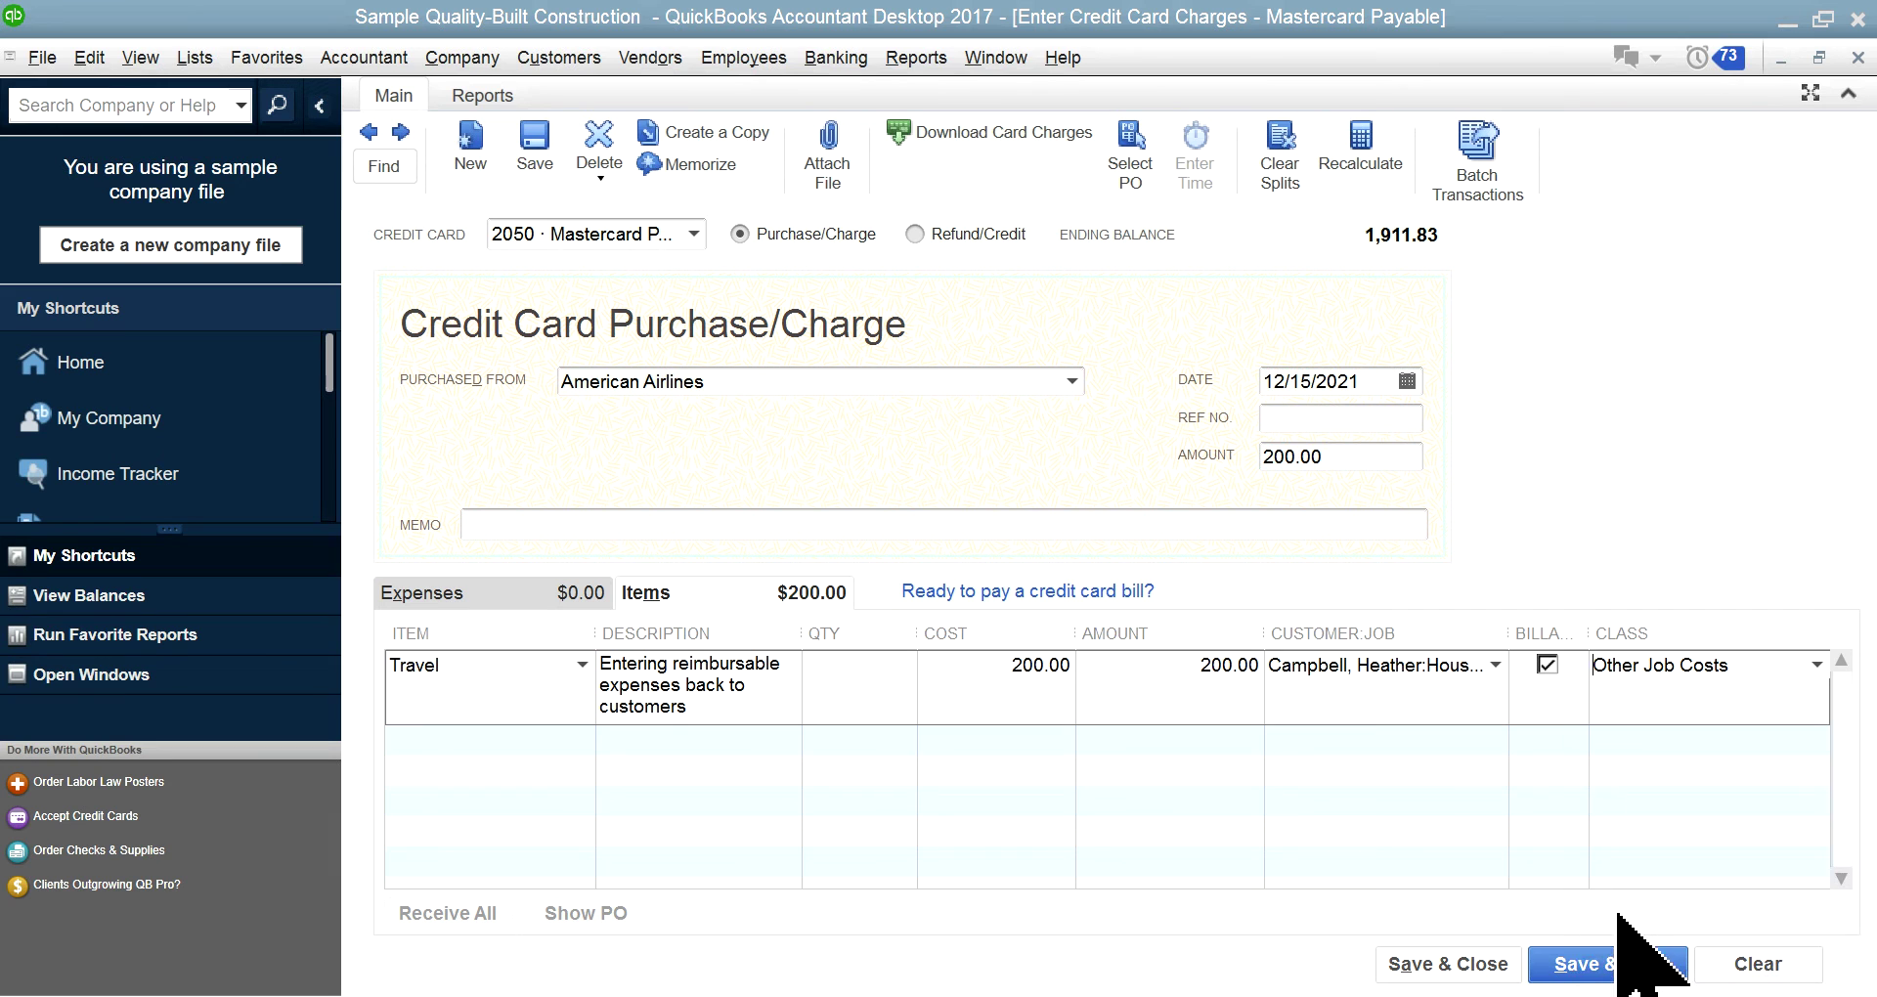
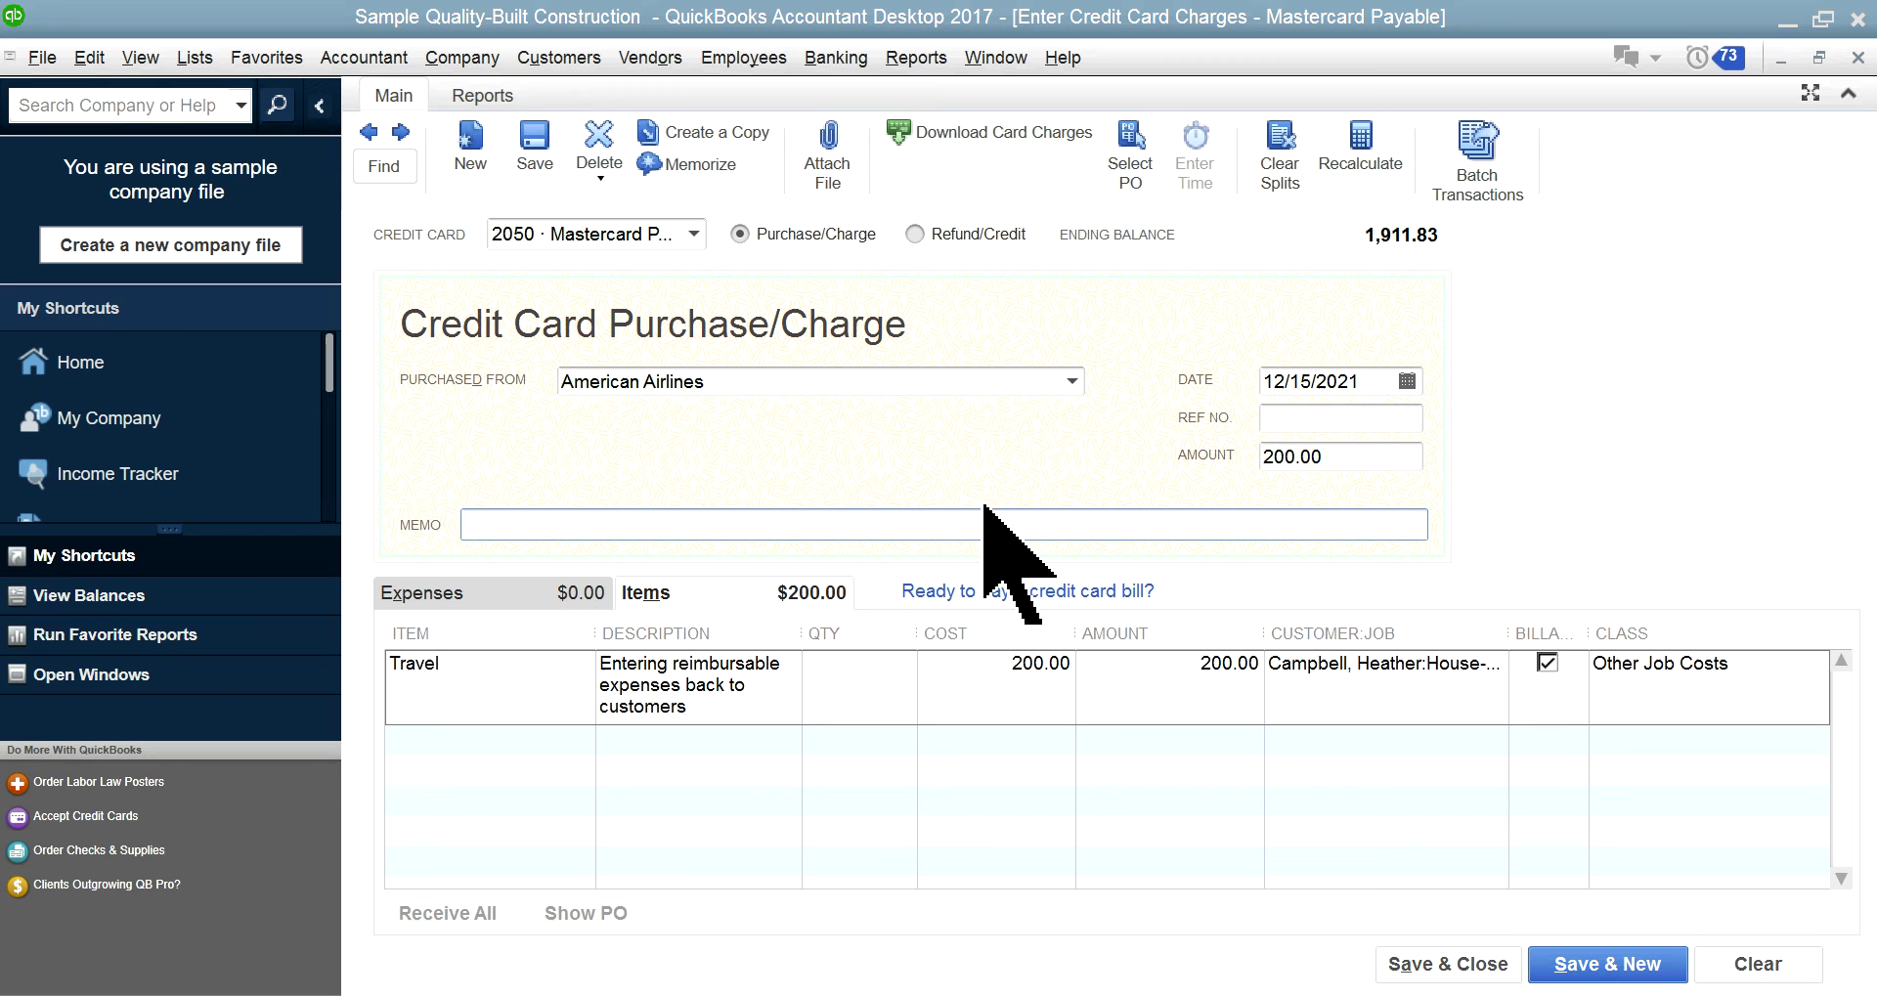
Enter the memo "RT San Diego to San Jose" and reference MC, and save and close the credit card charge
{"action": "type", "text": "RT San Diego to San Jose"}
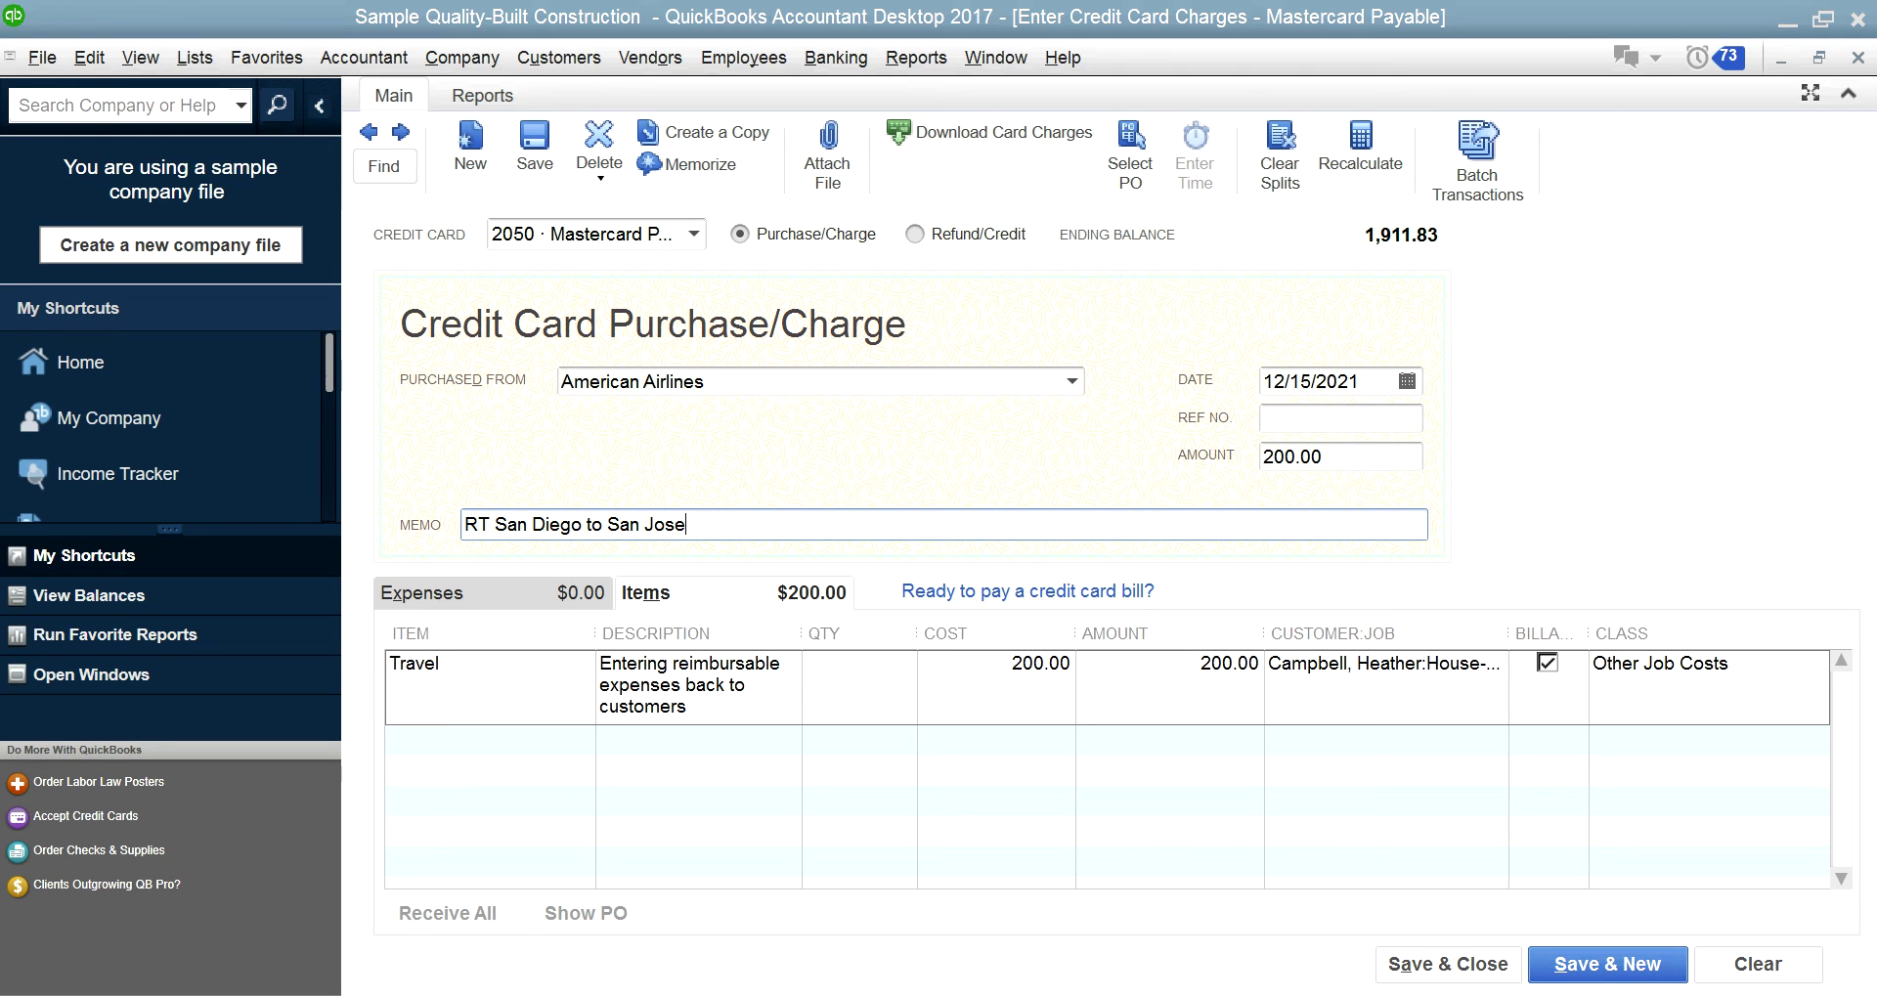
{"action": "left_click", "coordinate": [1320, 421]}
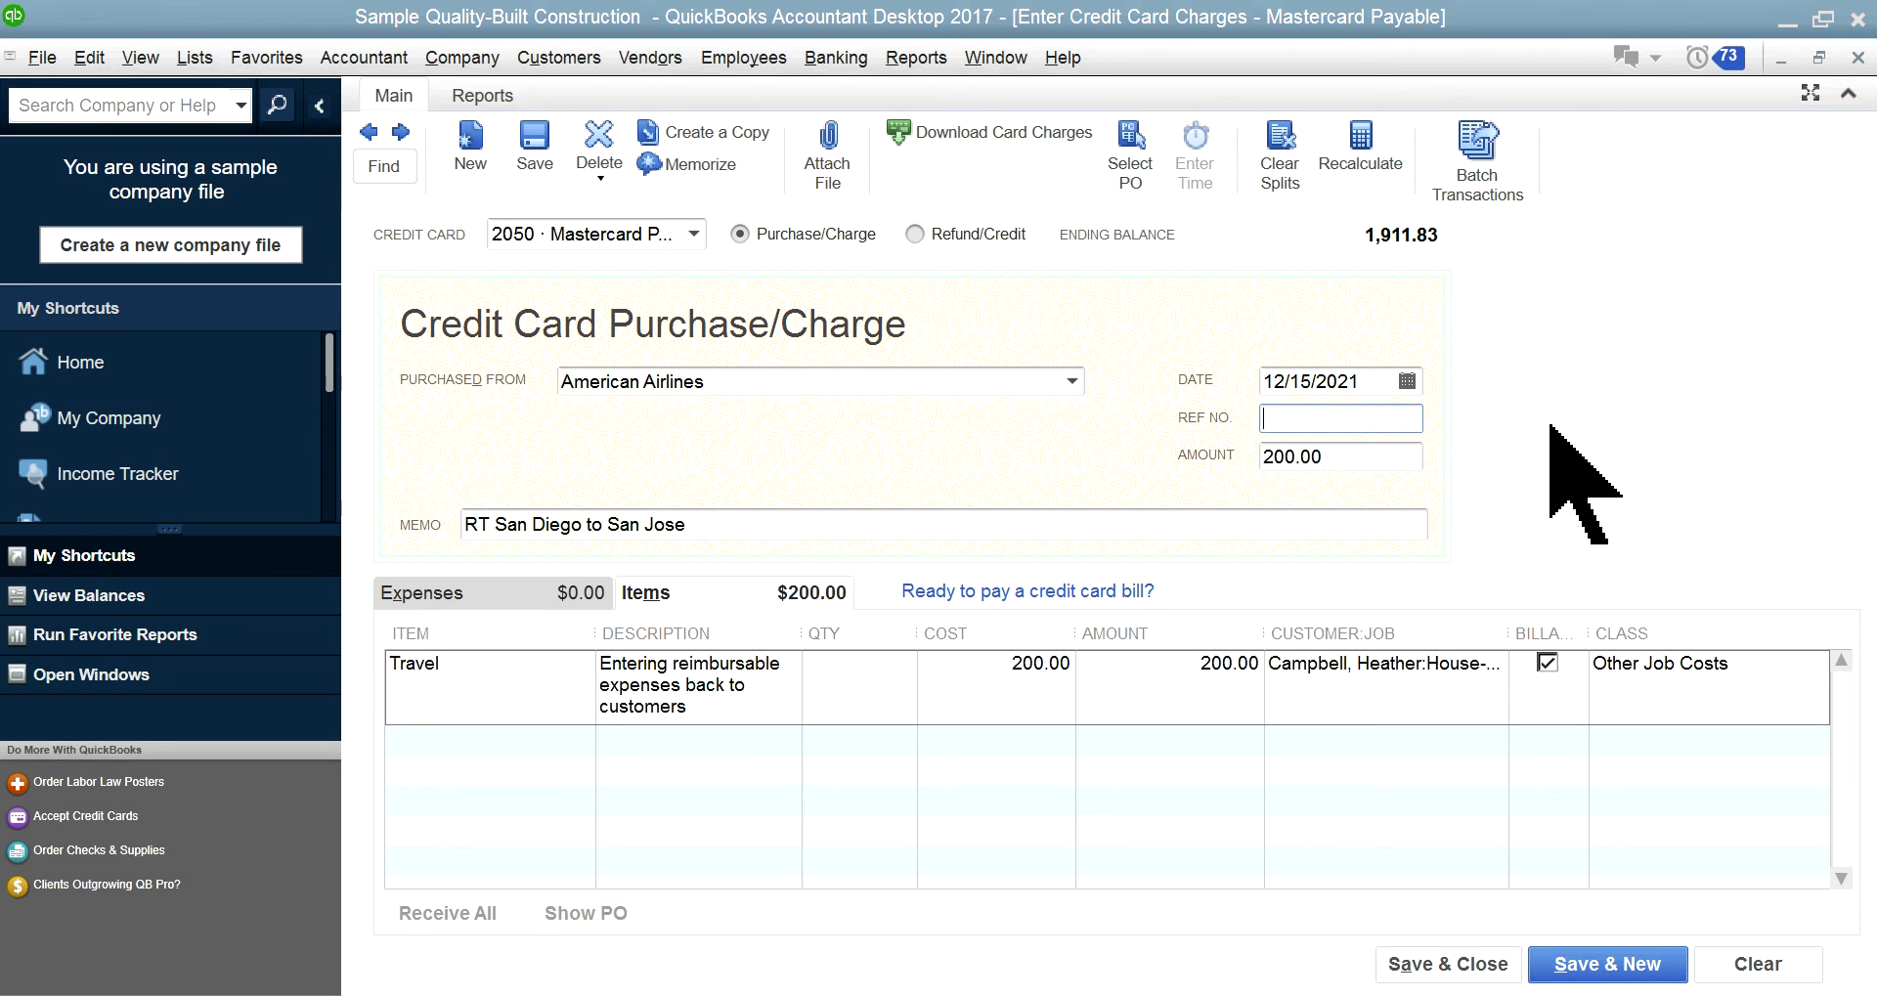
{"action": "type", "text": "MC"}
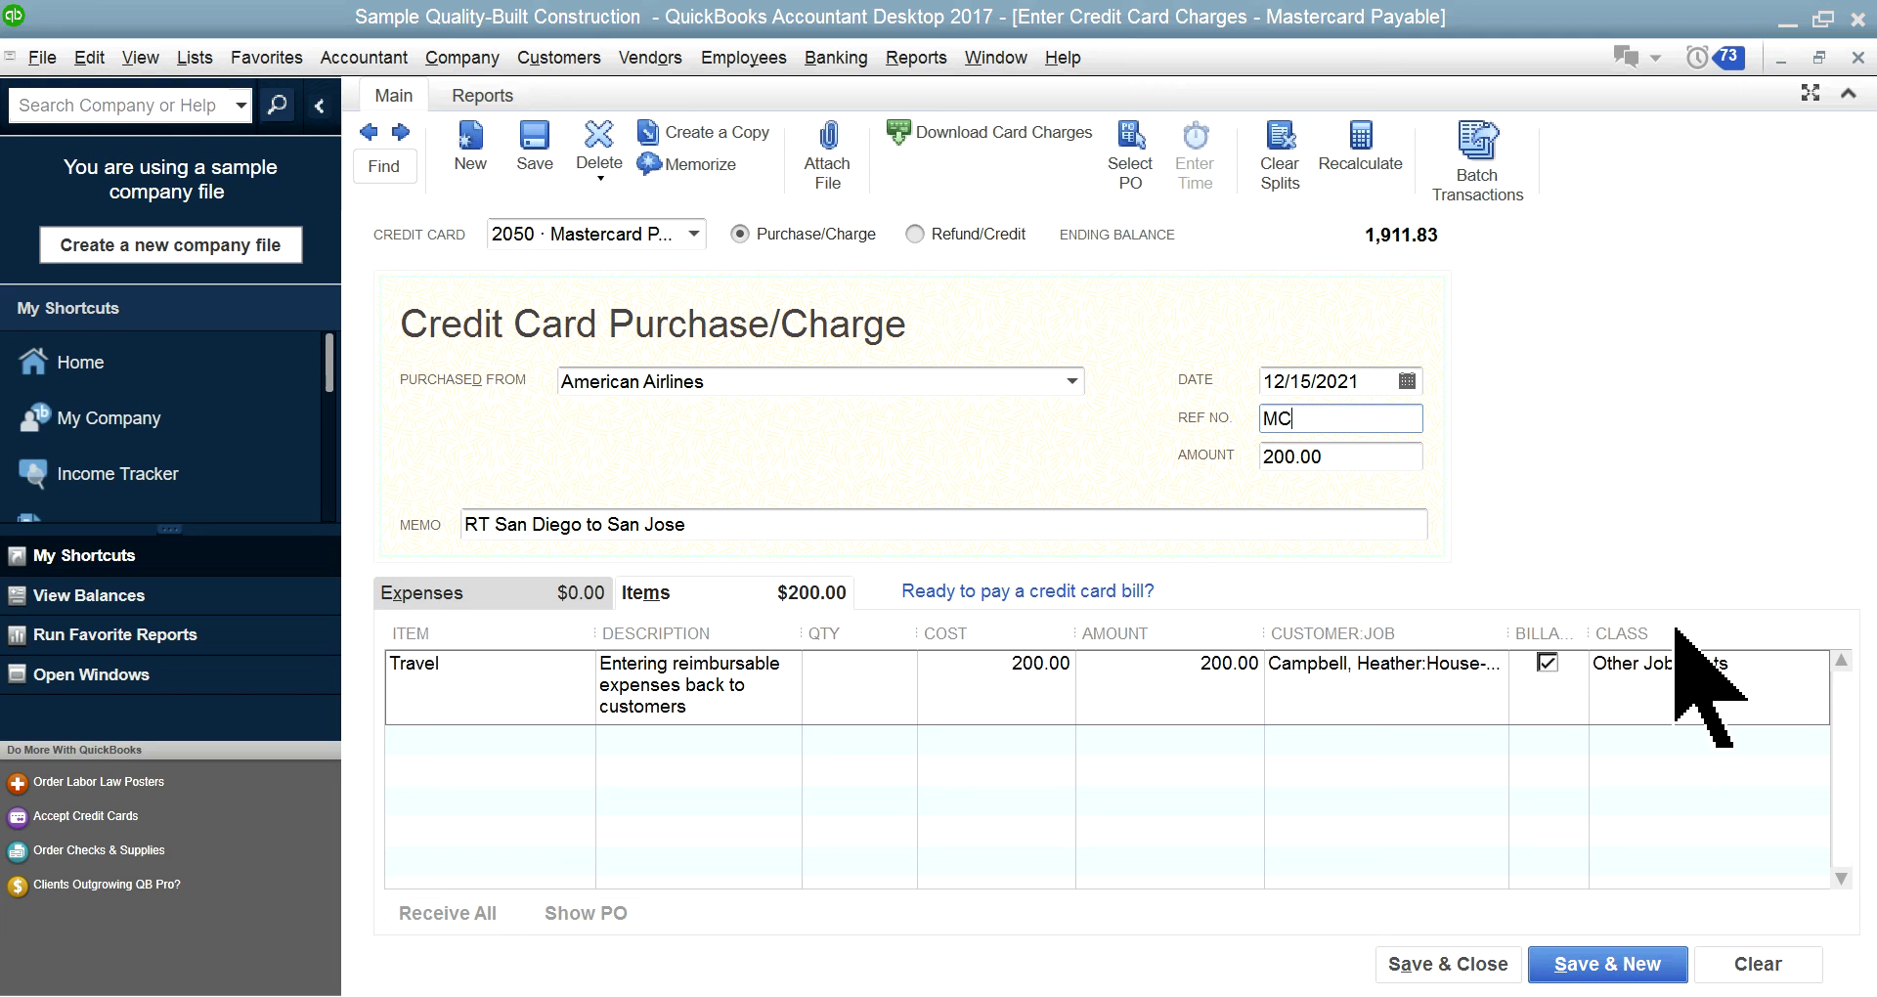
{"action": "left_click", "coordinate": [1461, 971]}
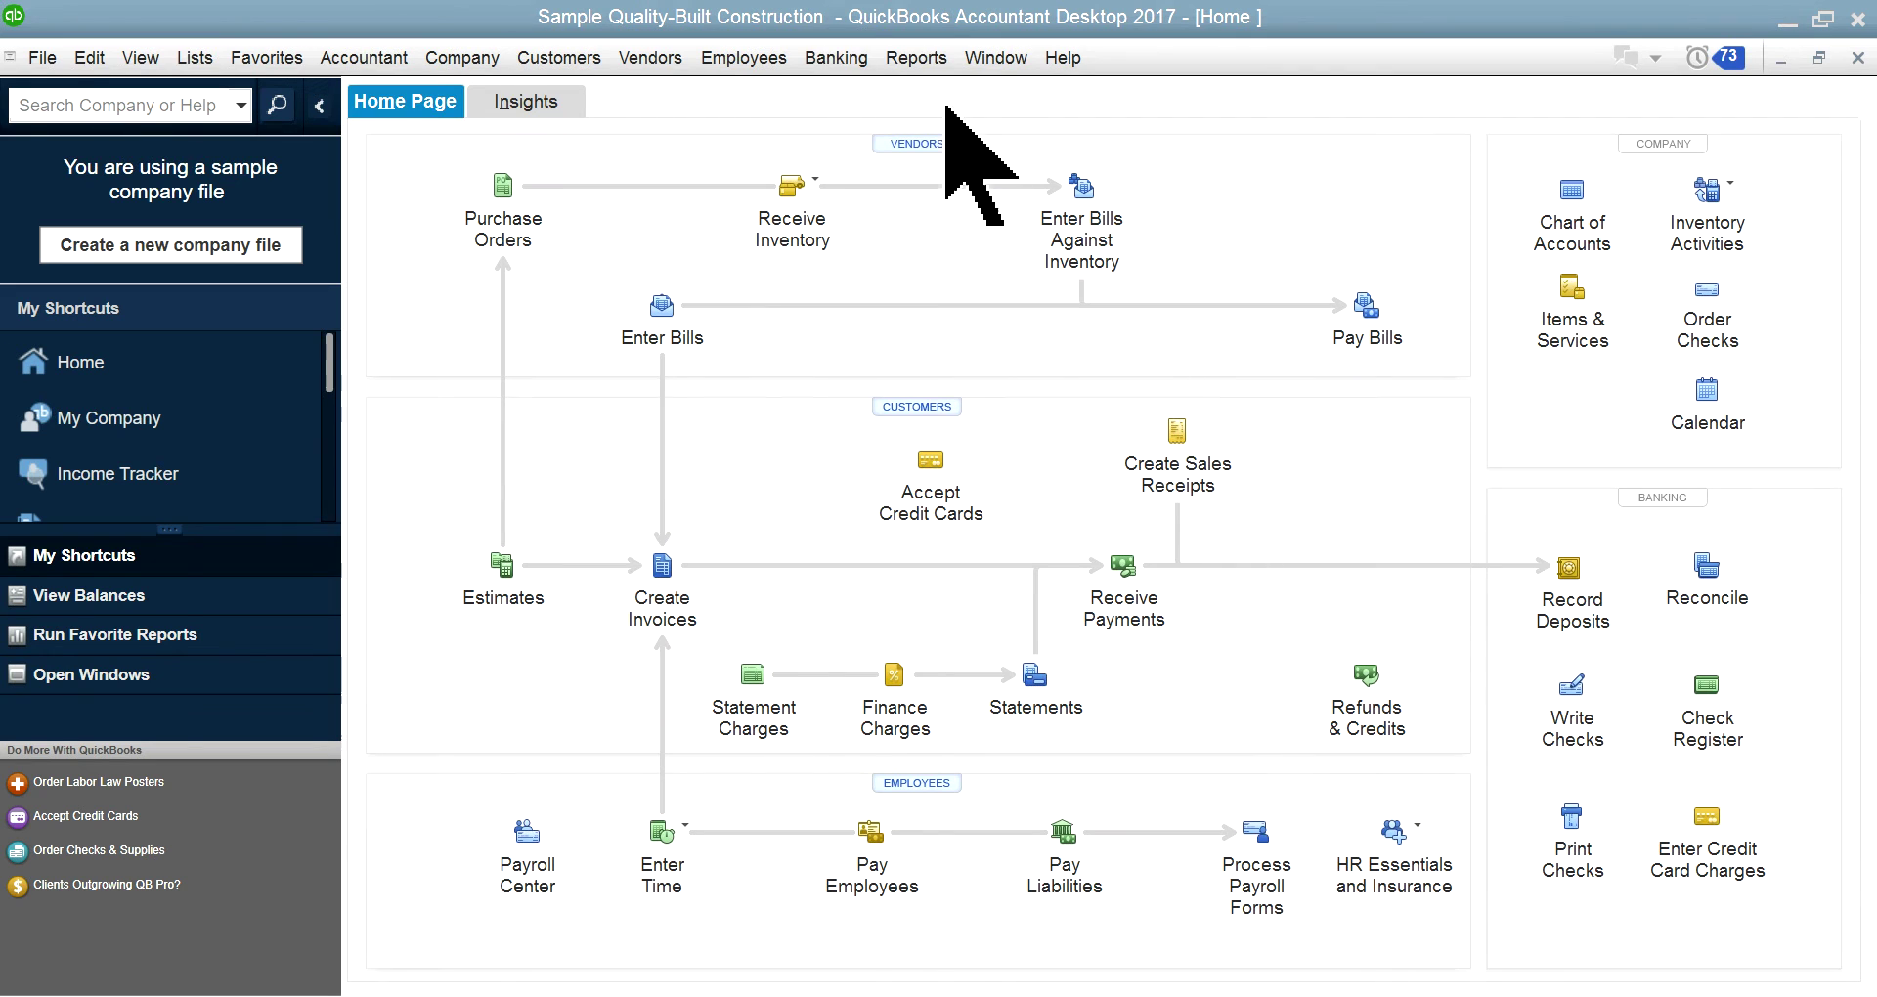
Open the memorized Purchases by Vendor Summary report from the Job Costing group
{"action": "left_click", "coordinate": [904, 59]}
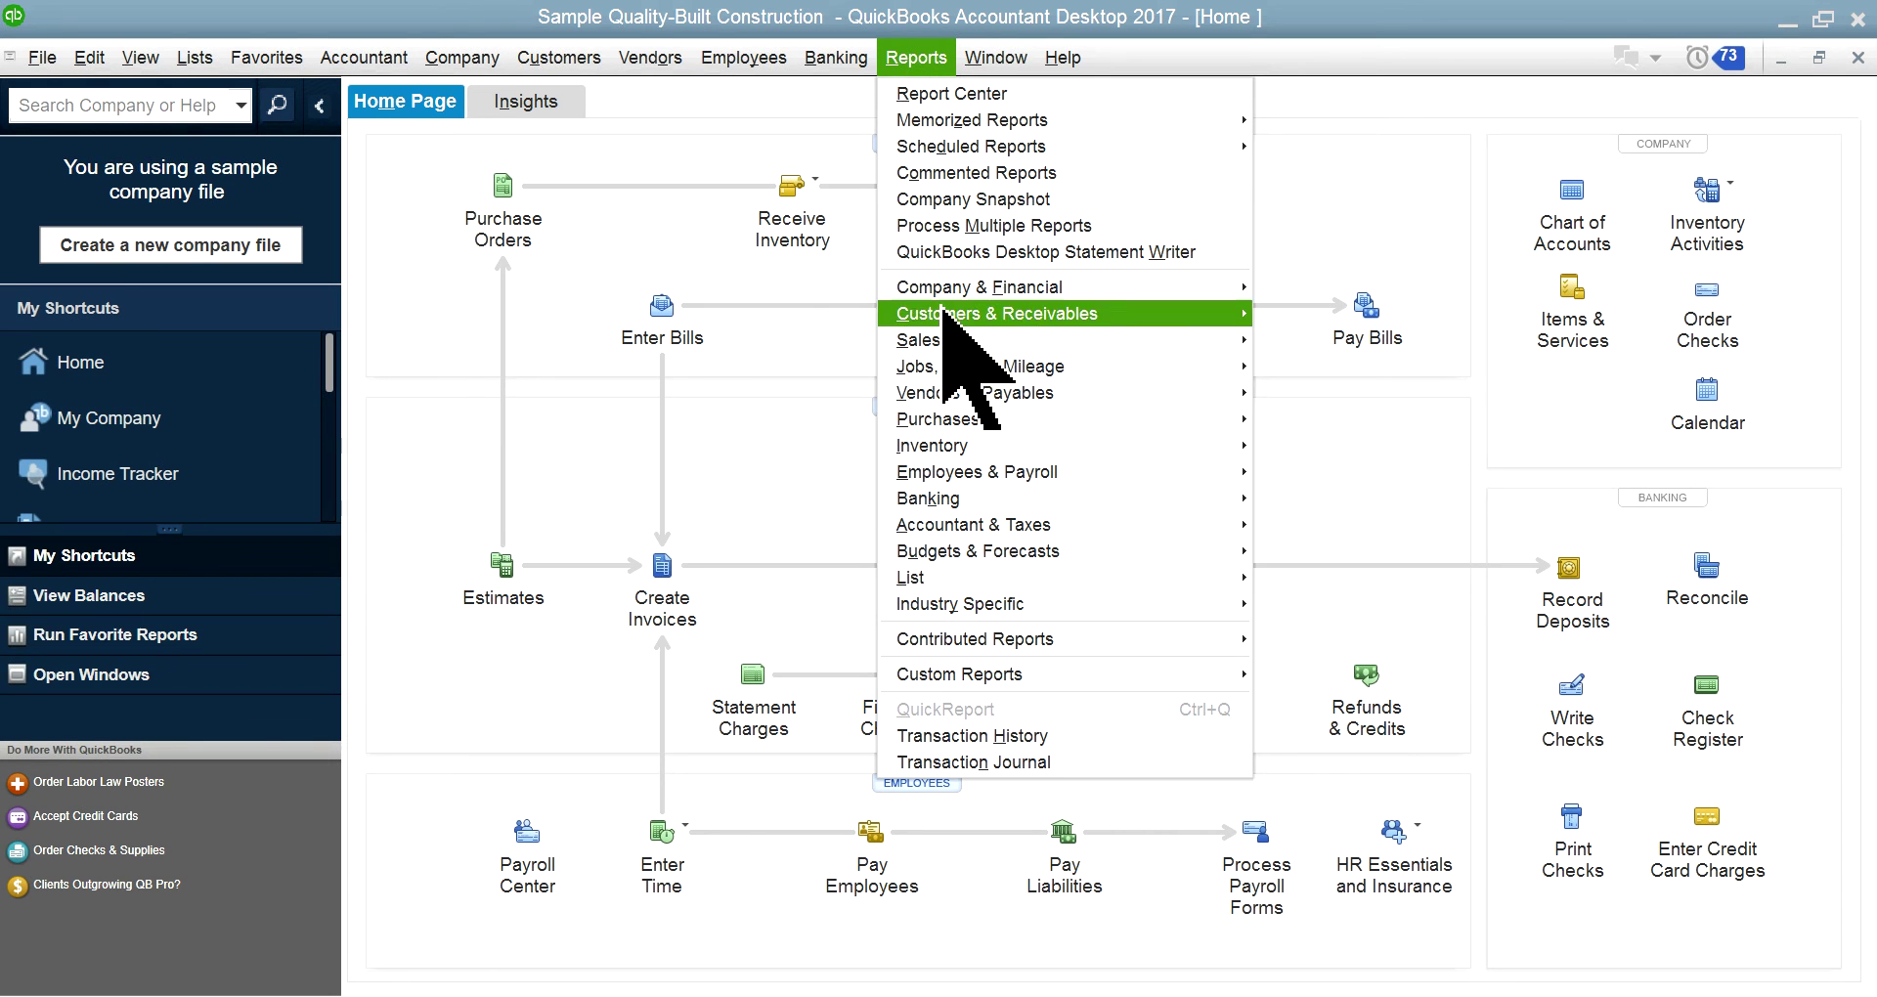
{"action": "mouse_move", "coordinate": [944, 334]}
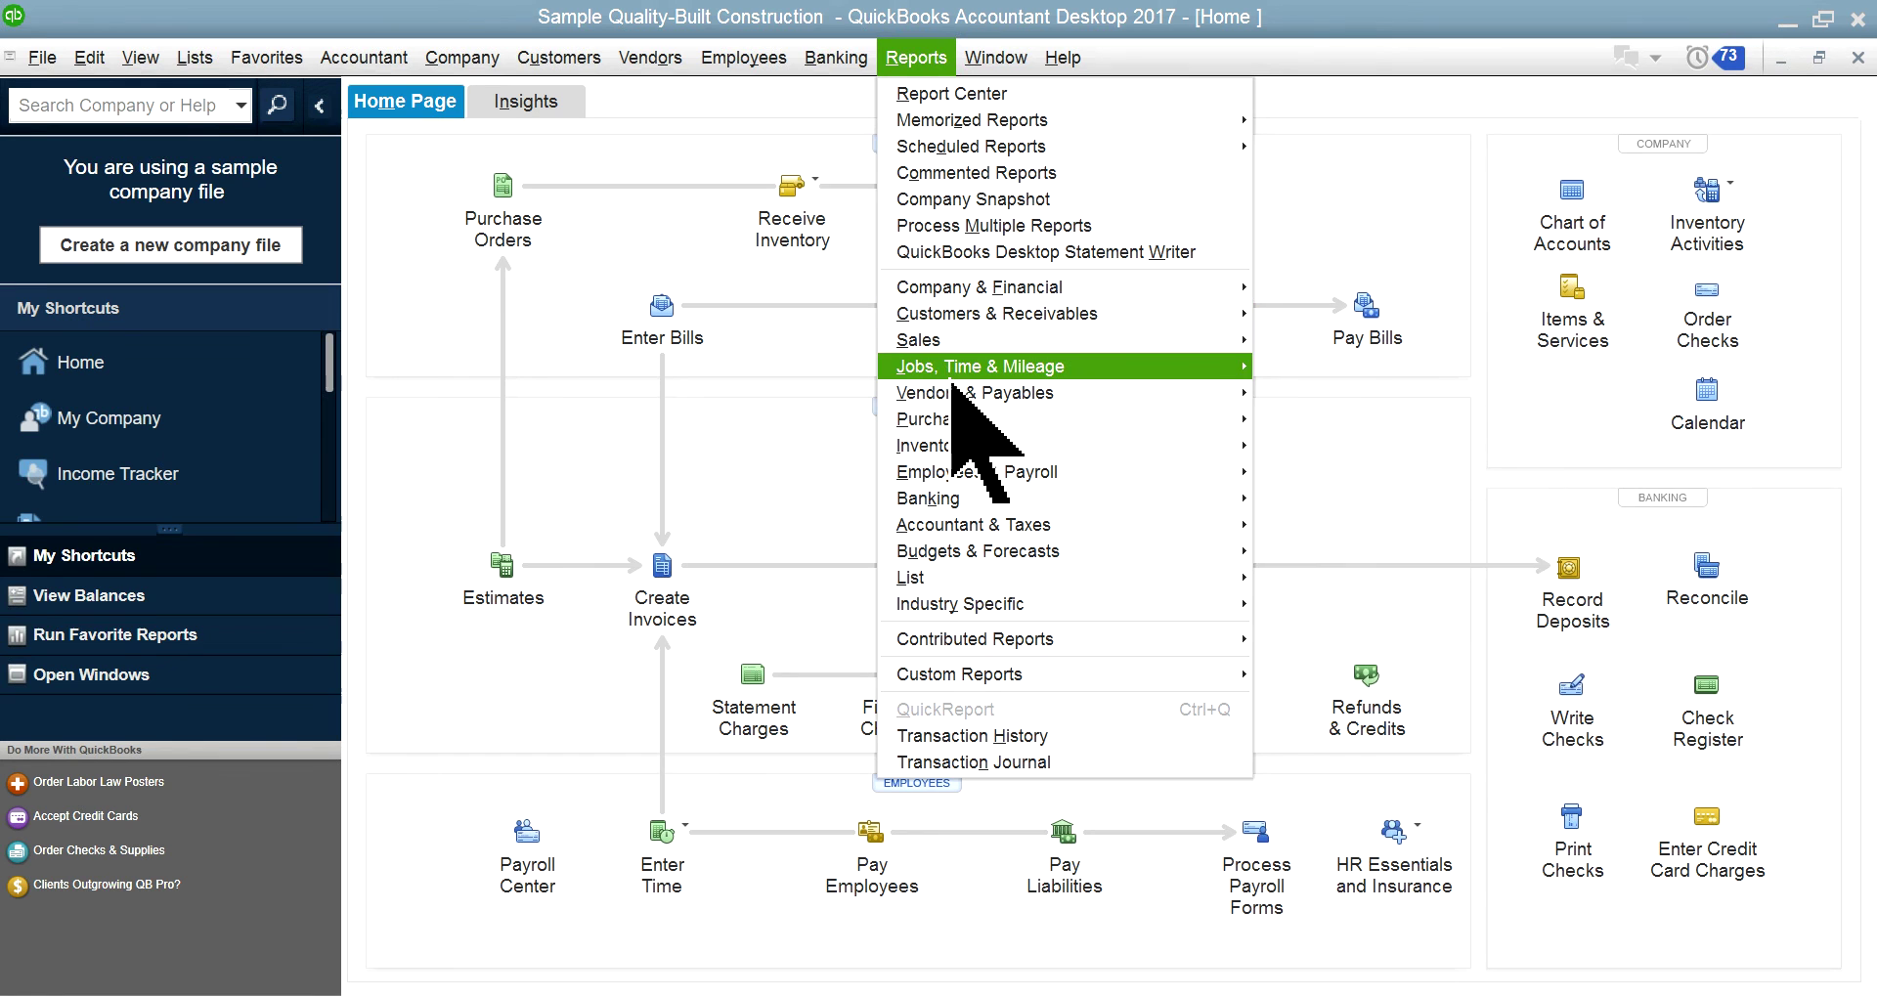
{"action": "mouse_move", "coordinate": [952, 377]}
{"action": "mouse_move", "coordinate": [983, 132]}
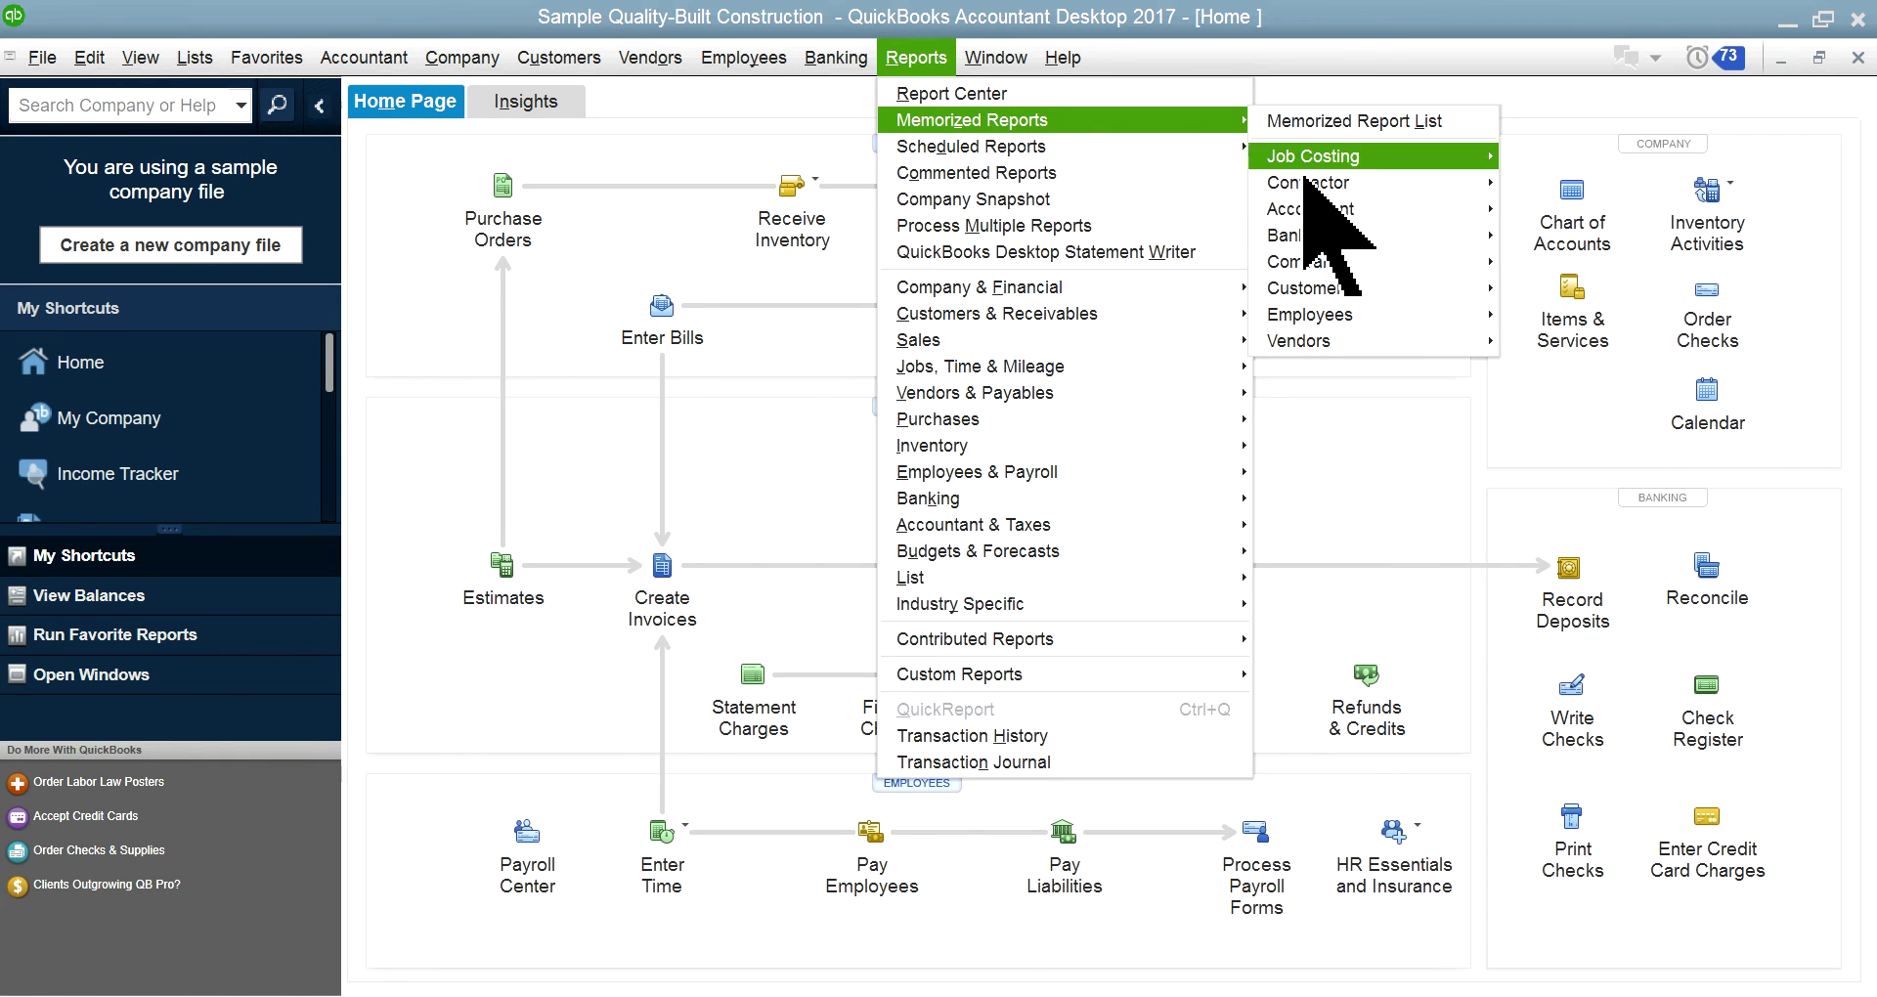
{"action": "mouse_move", "coordinate": [1315, 164]}
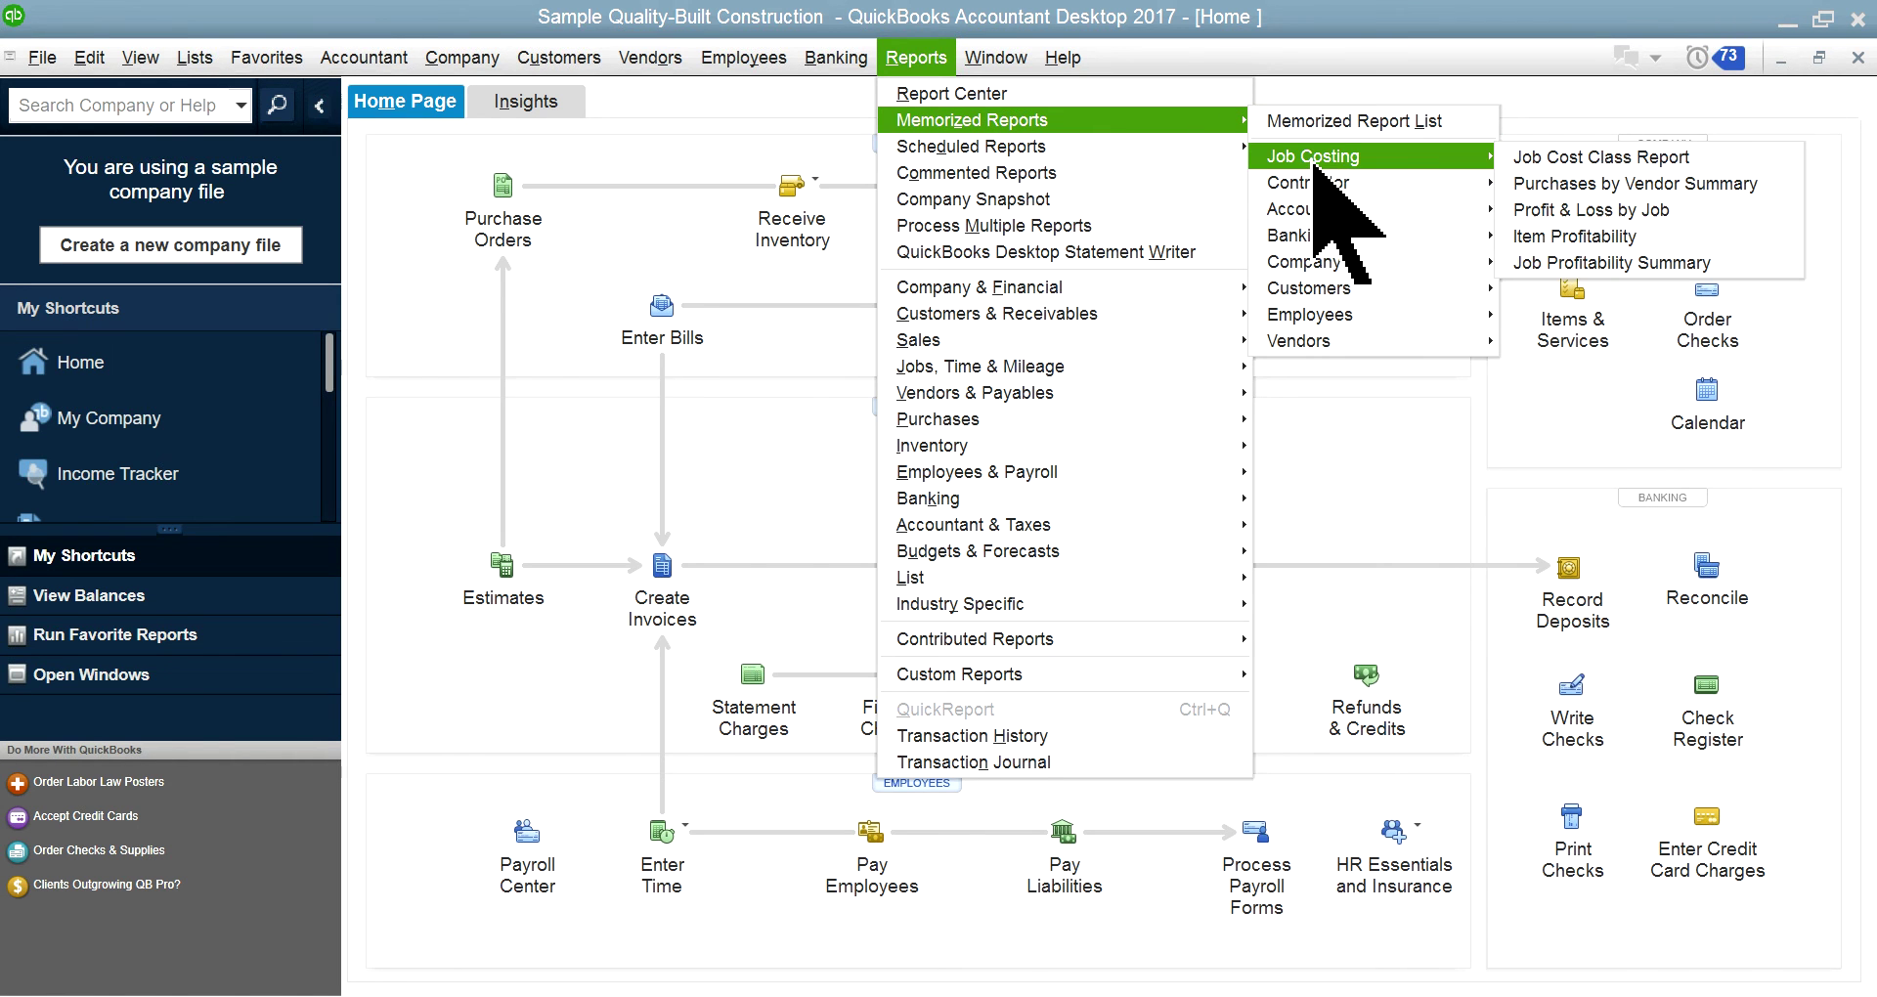
{"action": "left_click", "coordinate": [1578, 186]}
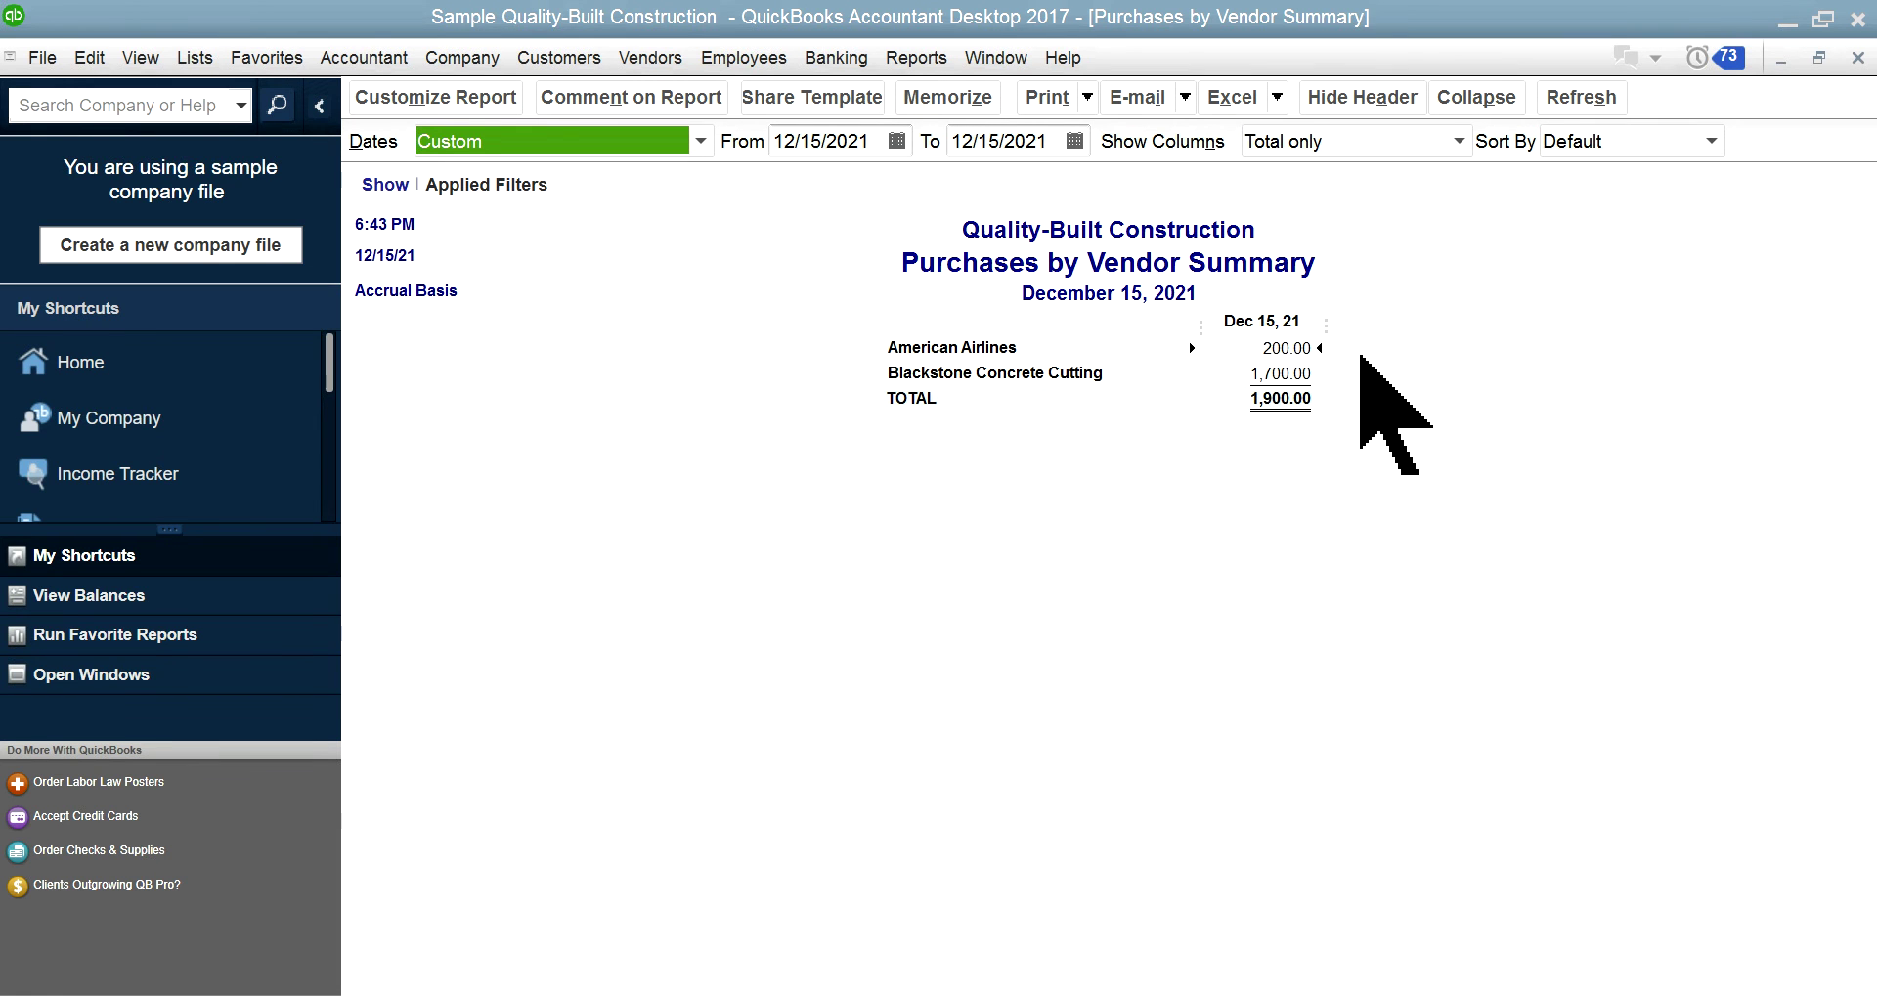
Drill into the American Airlines amount to view its purchase detail, and return to the vendor summary
{"action": "left_click", "coordinate": [1286, 349]}
{"action": "double_click", "coordinate": [1285, 349]}
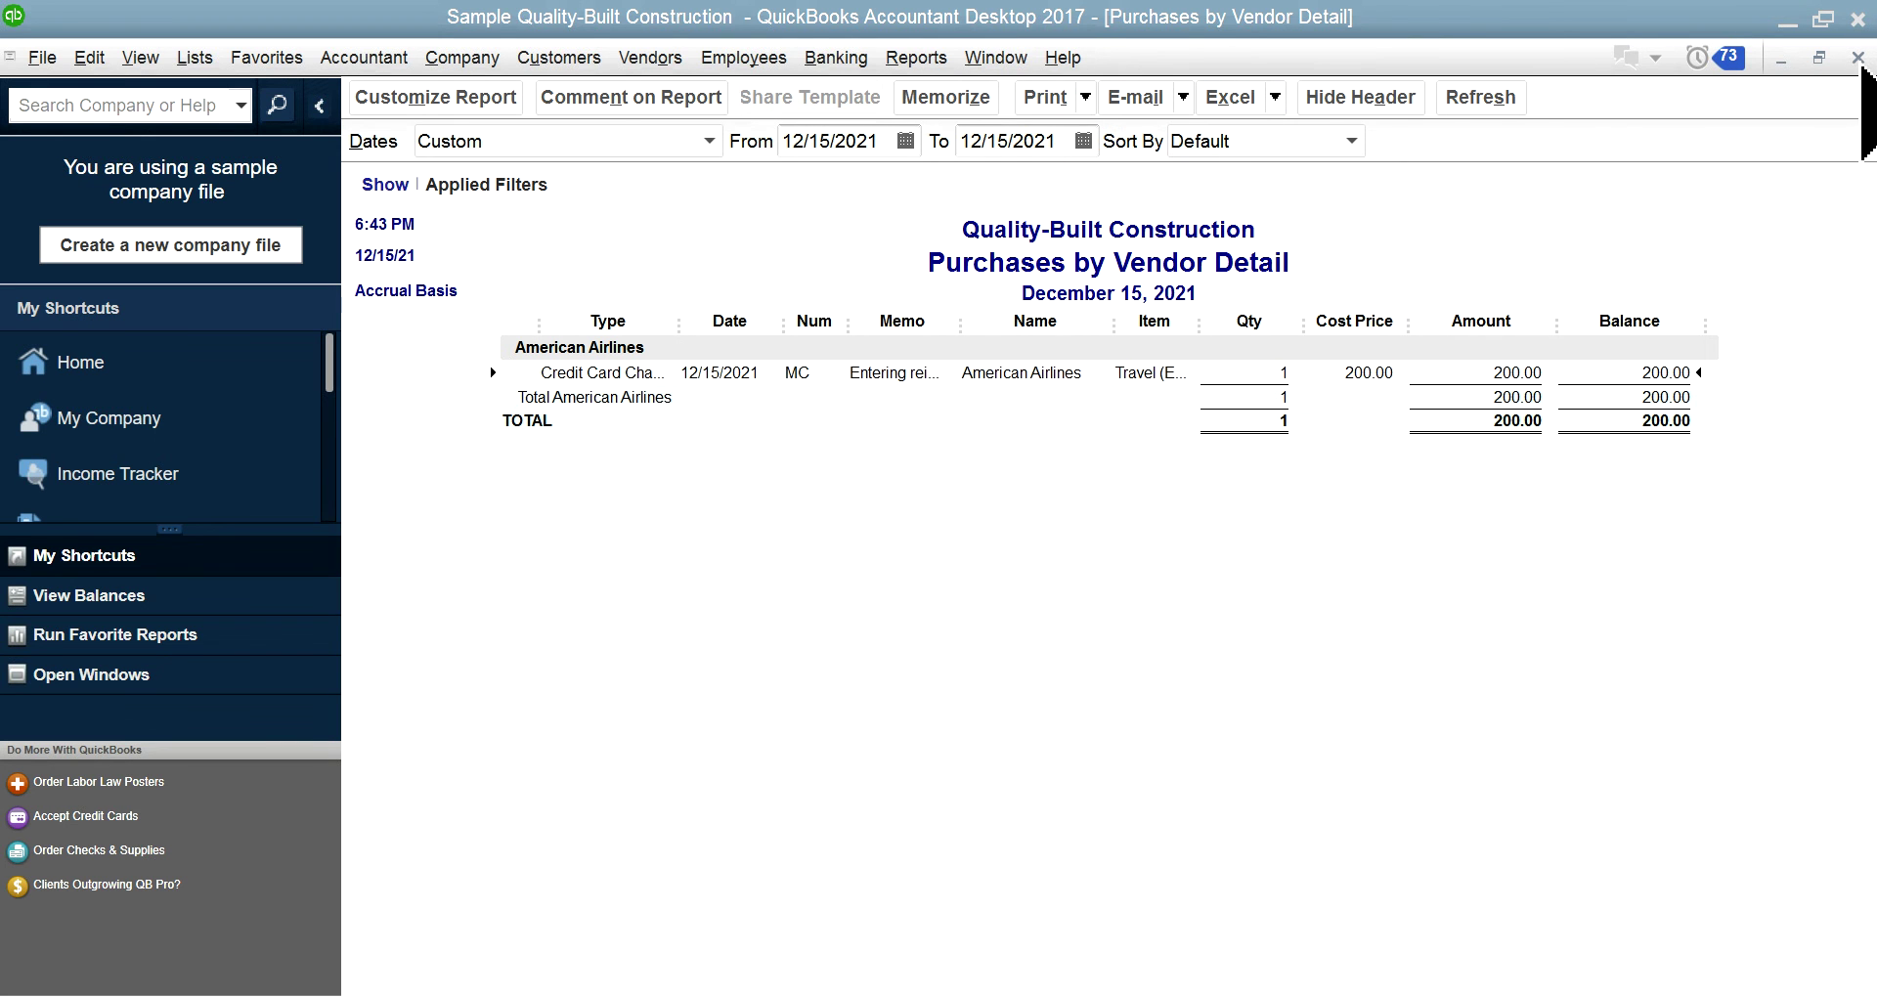
{"action": "left_click", "coordinate": [1858, 58]}
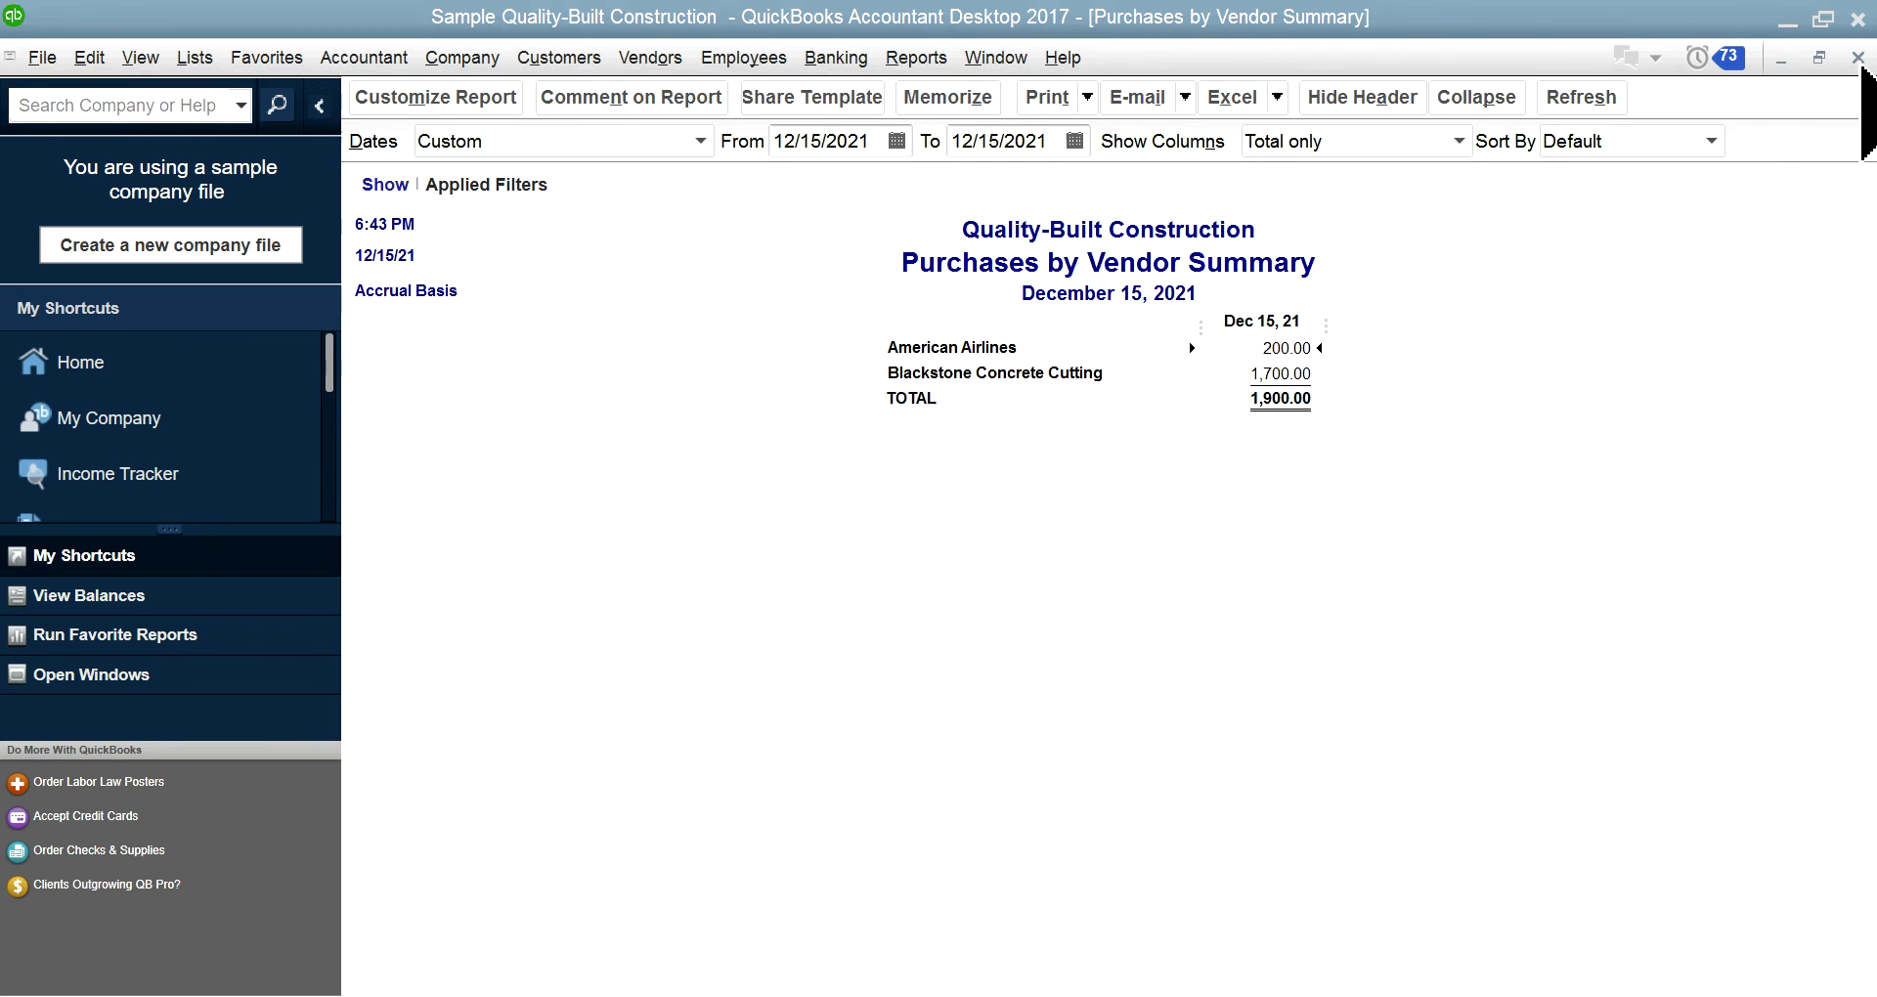
Open the memorized Job Cost Class Report and collapse the shortcuts sidebar to review costs by class
{"action": "left_click", "coordinate": [917, 60]}
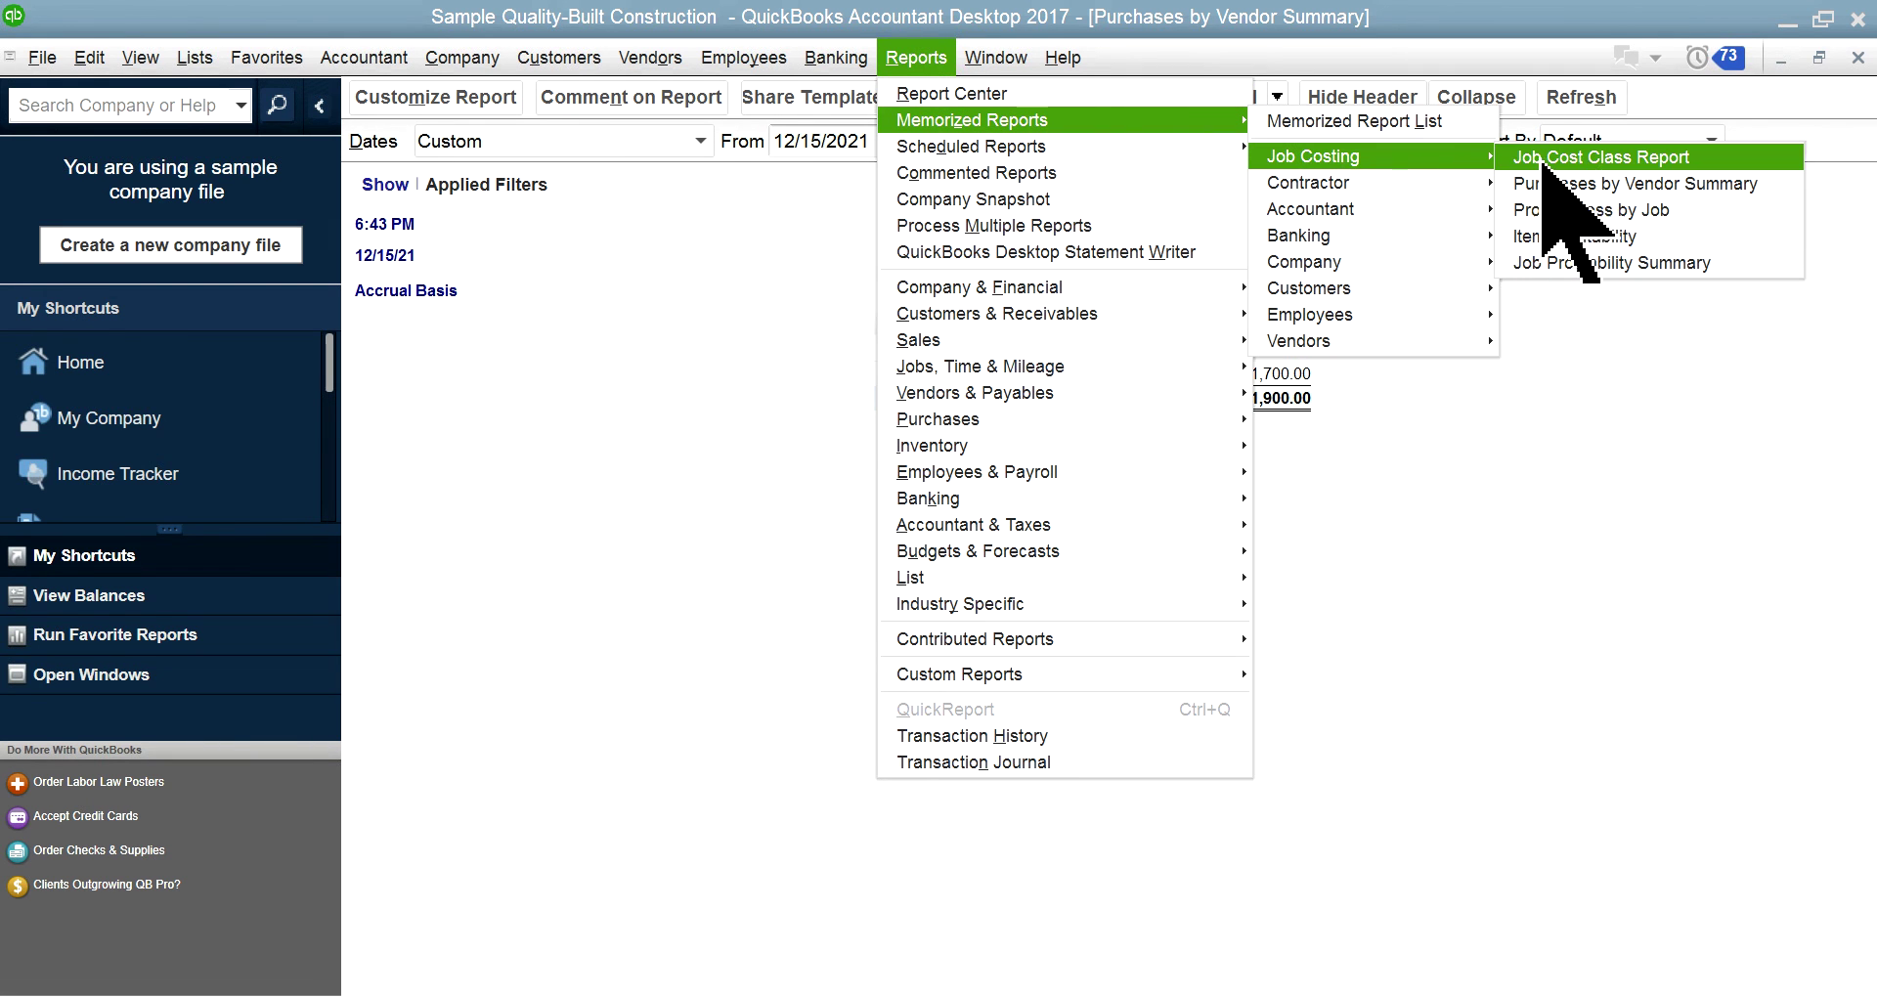
{"action": "left_click", "coordinate": [1588, 158]}
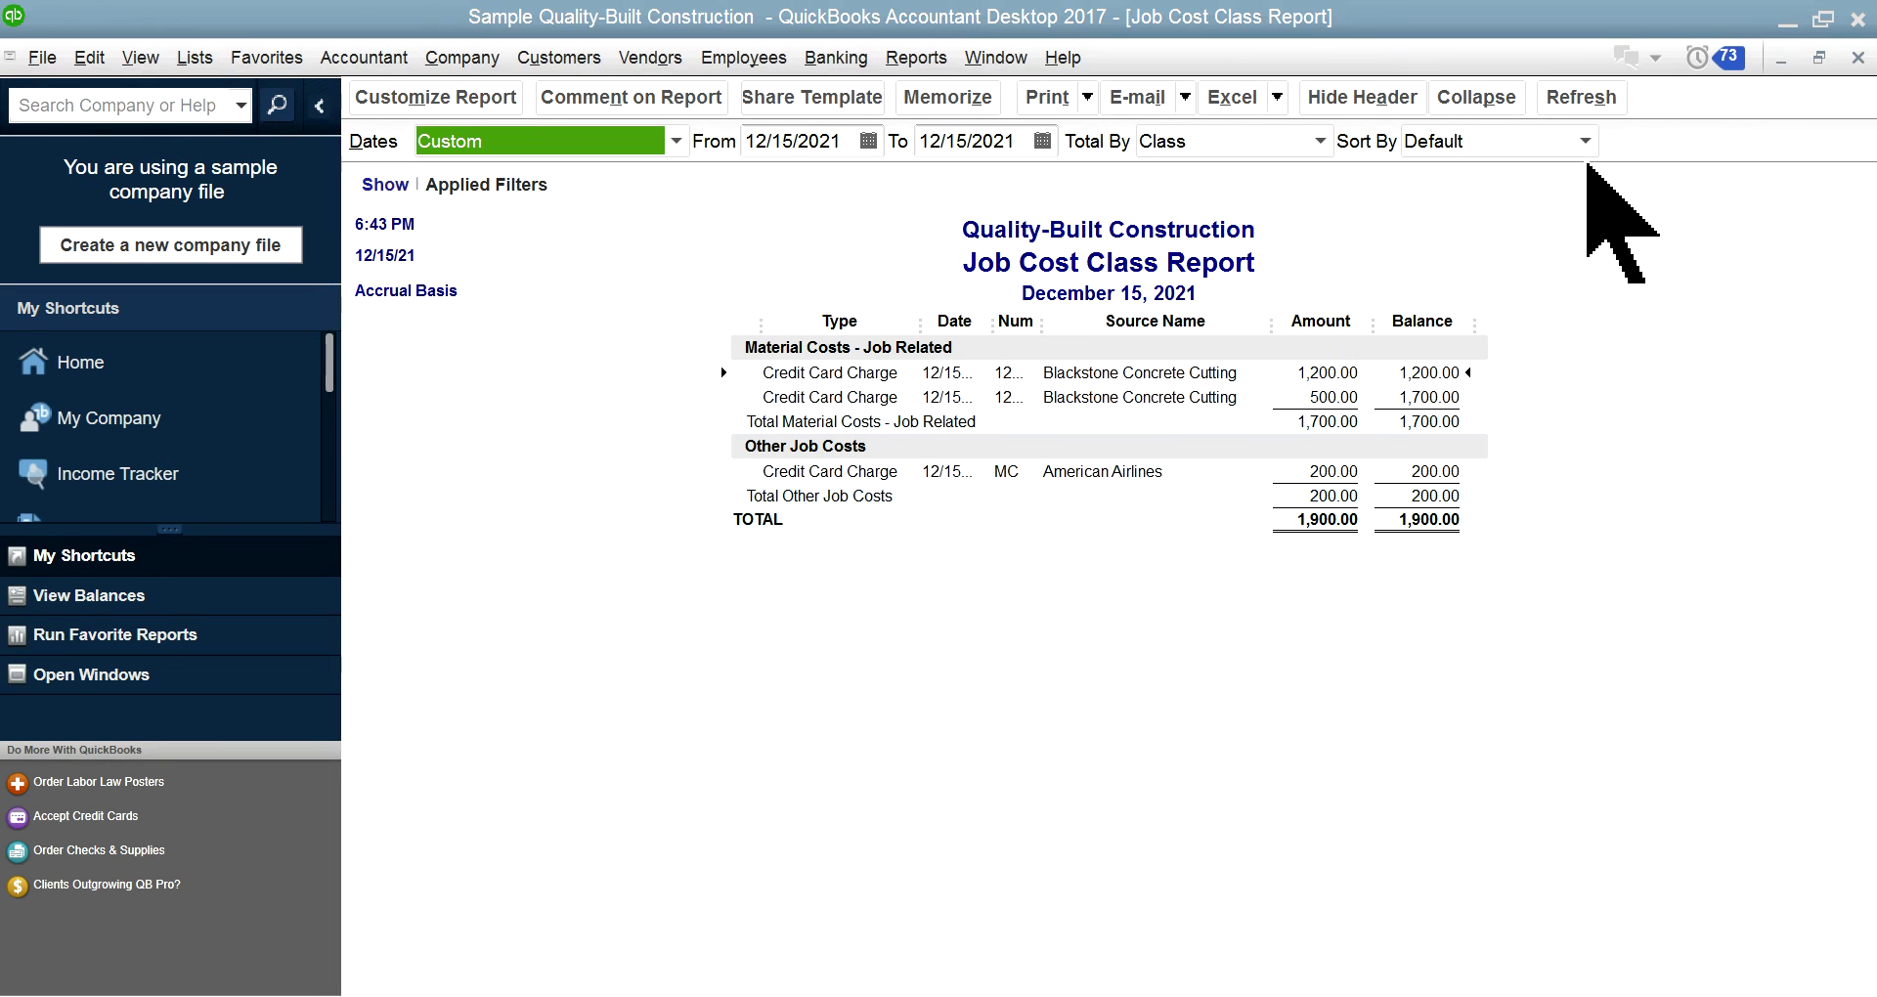
{"action": "left_click", "coordinate": [322, 105]}
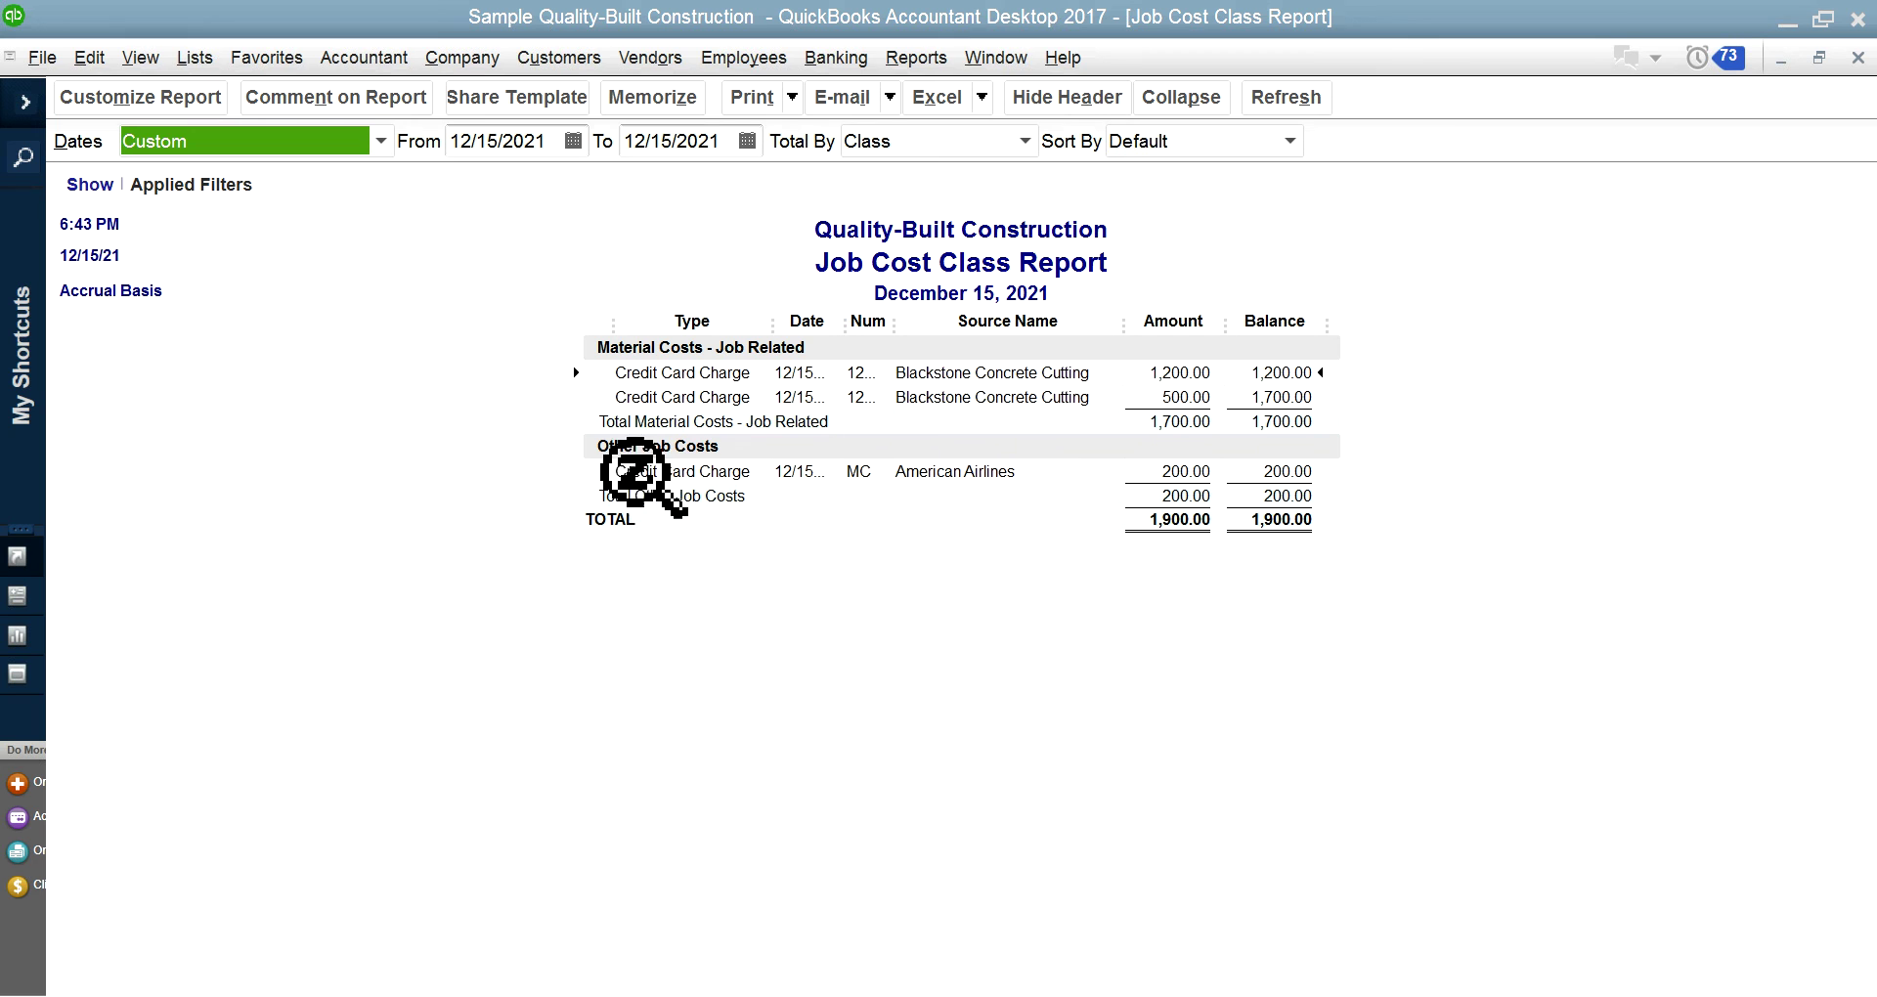
Open the memorized Profit & Loss by Job report to check the travel cost against the job
{"action": "left_click", "coordinate": [981, 61]}
{"action": "mouse_move", "coordinate": [916, 58]}
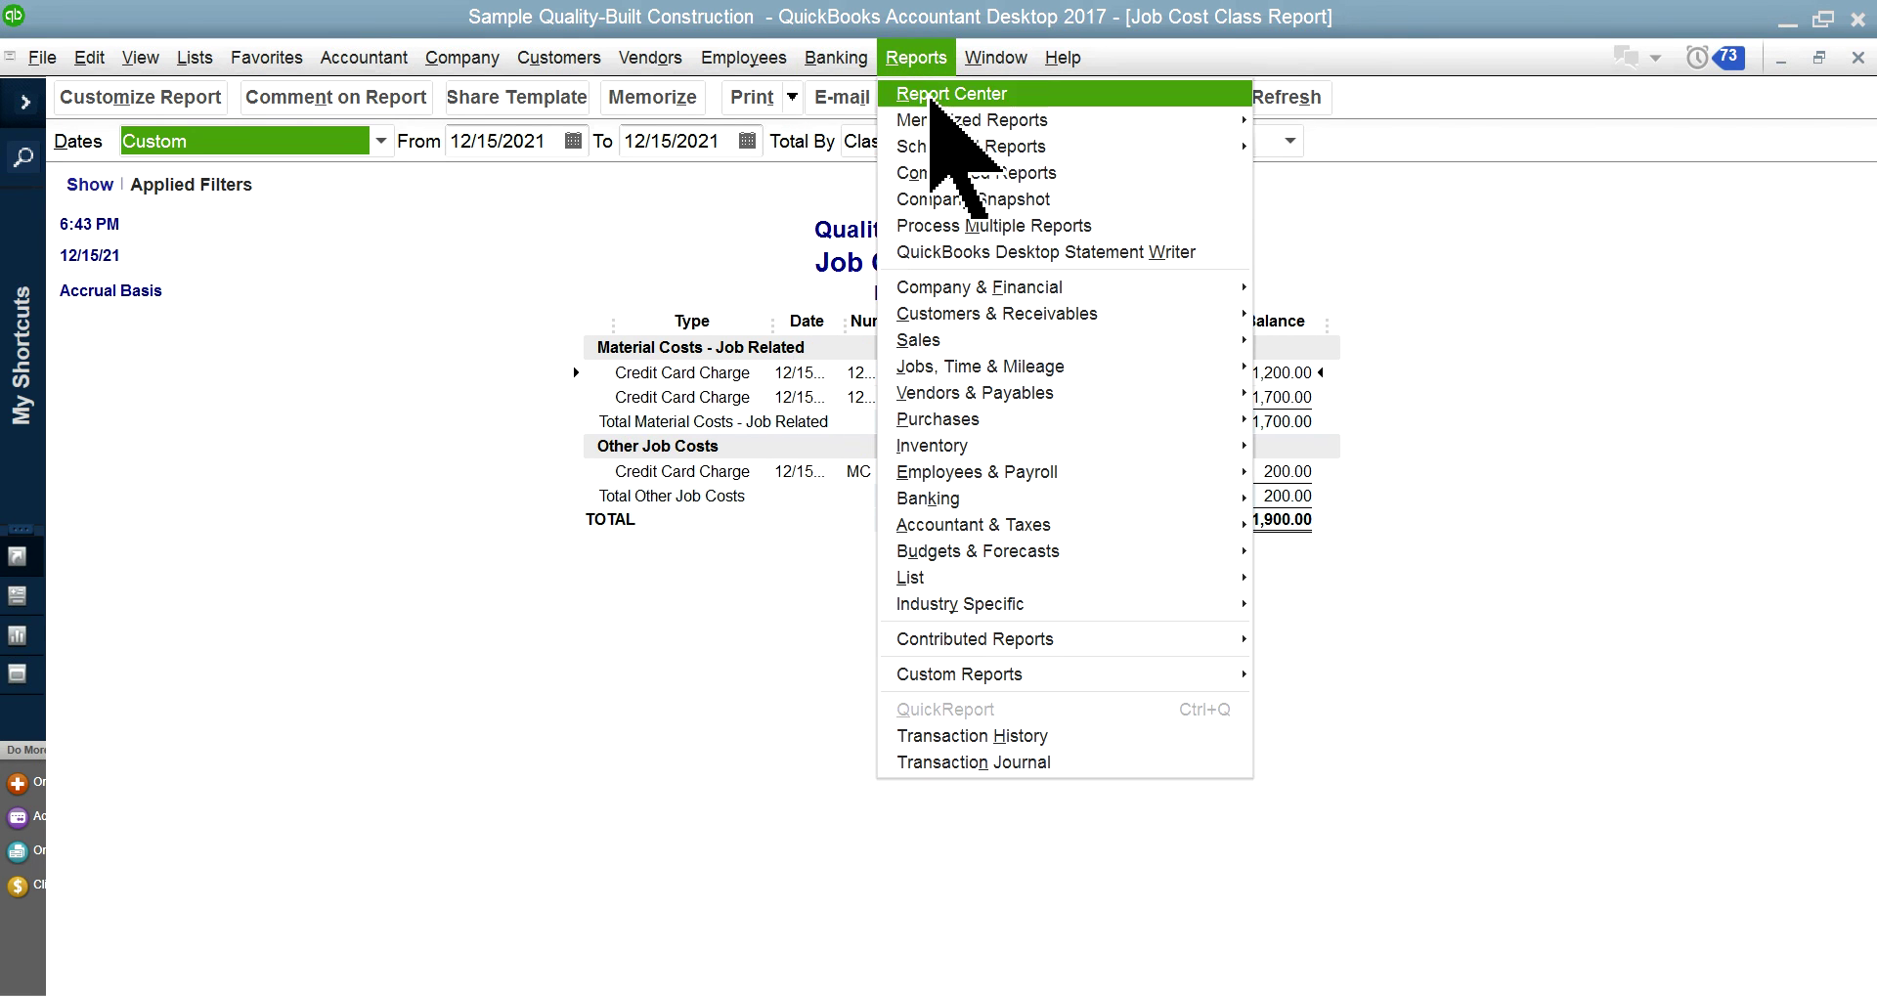
{"action": "mouse_move", "coordinate": [1017, 122]}
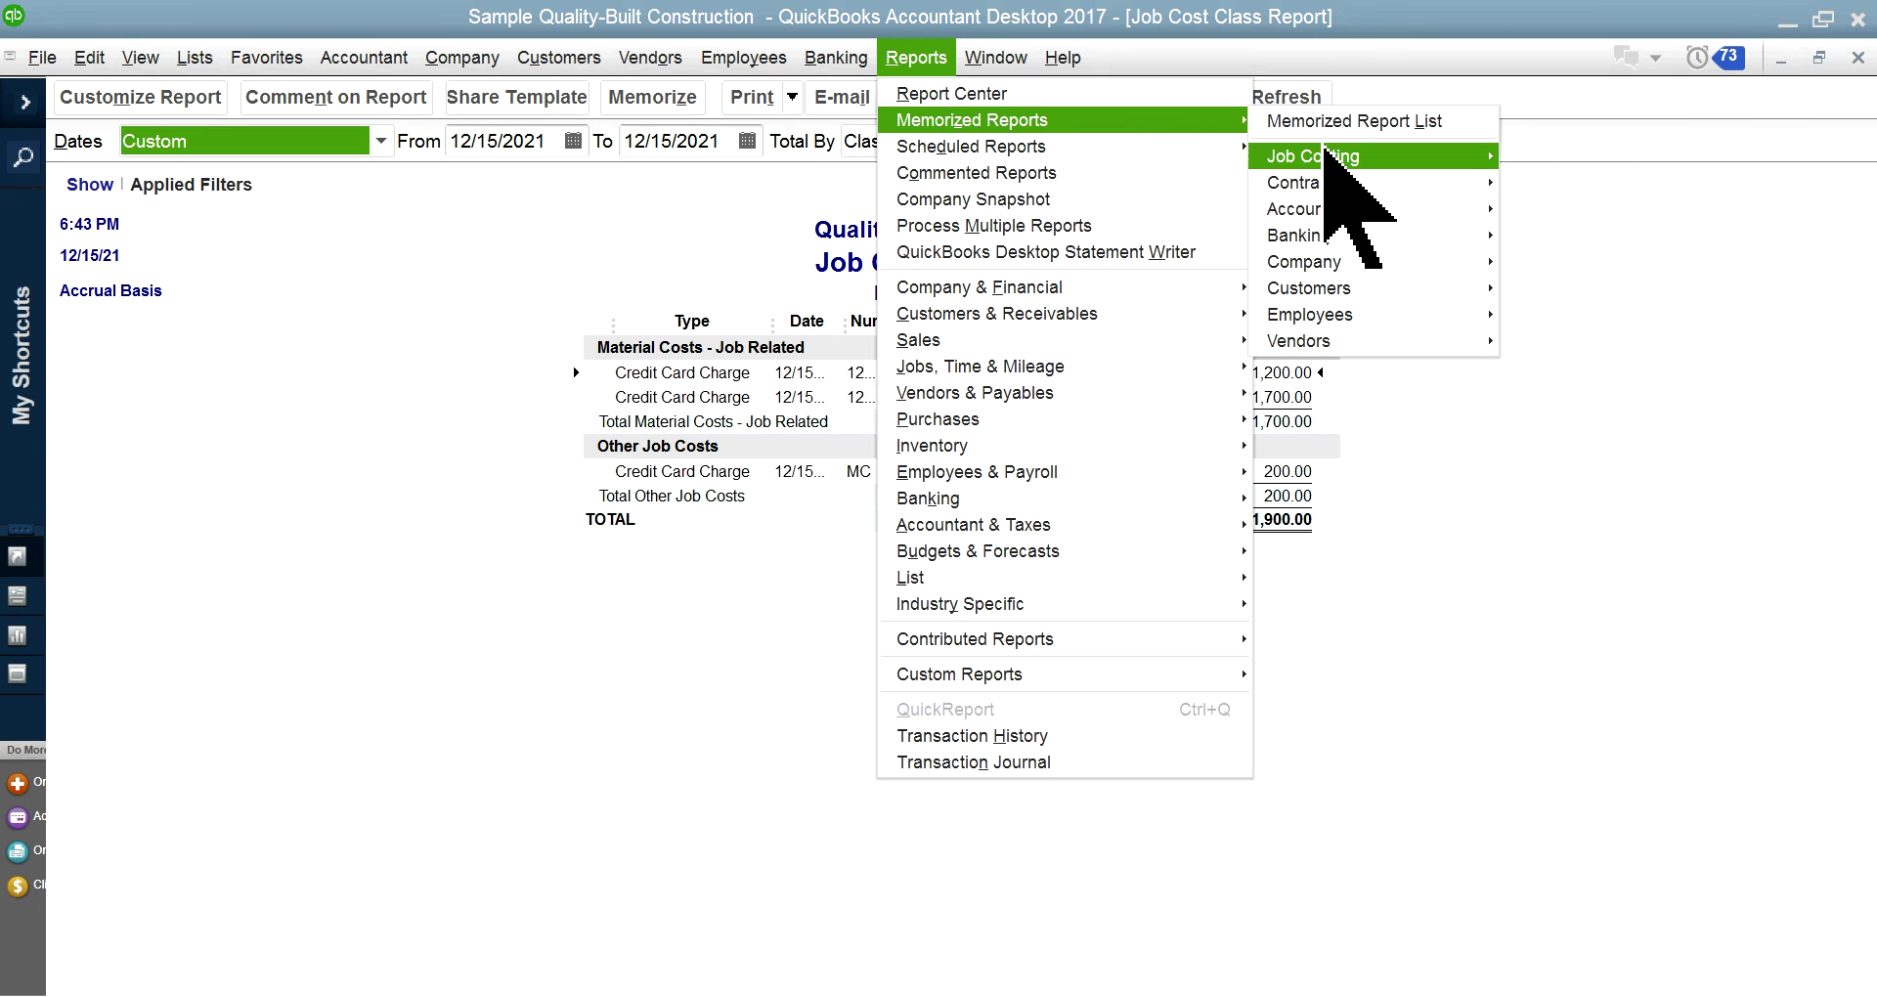
{"action": "mouse_move", "coordinate": [1329, 155]}
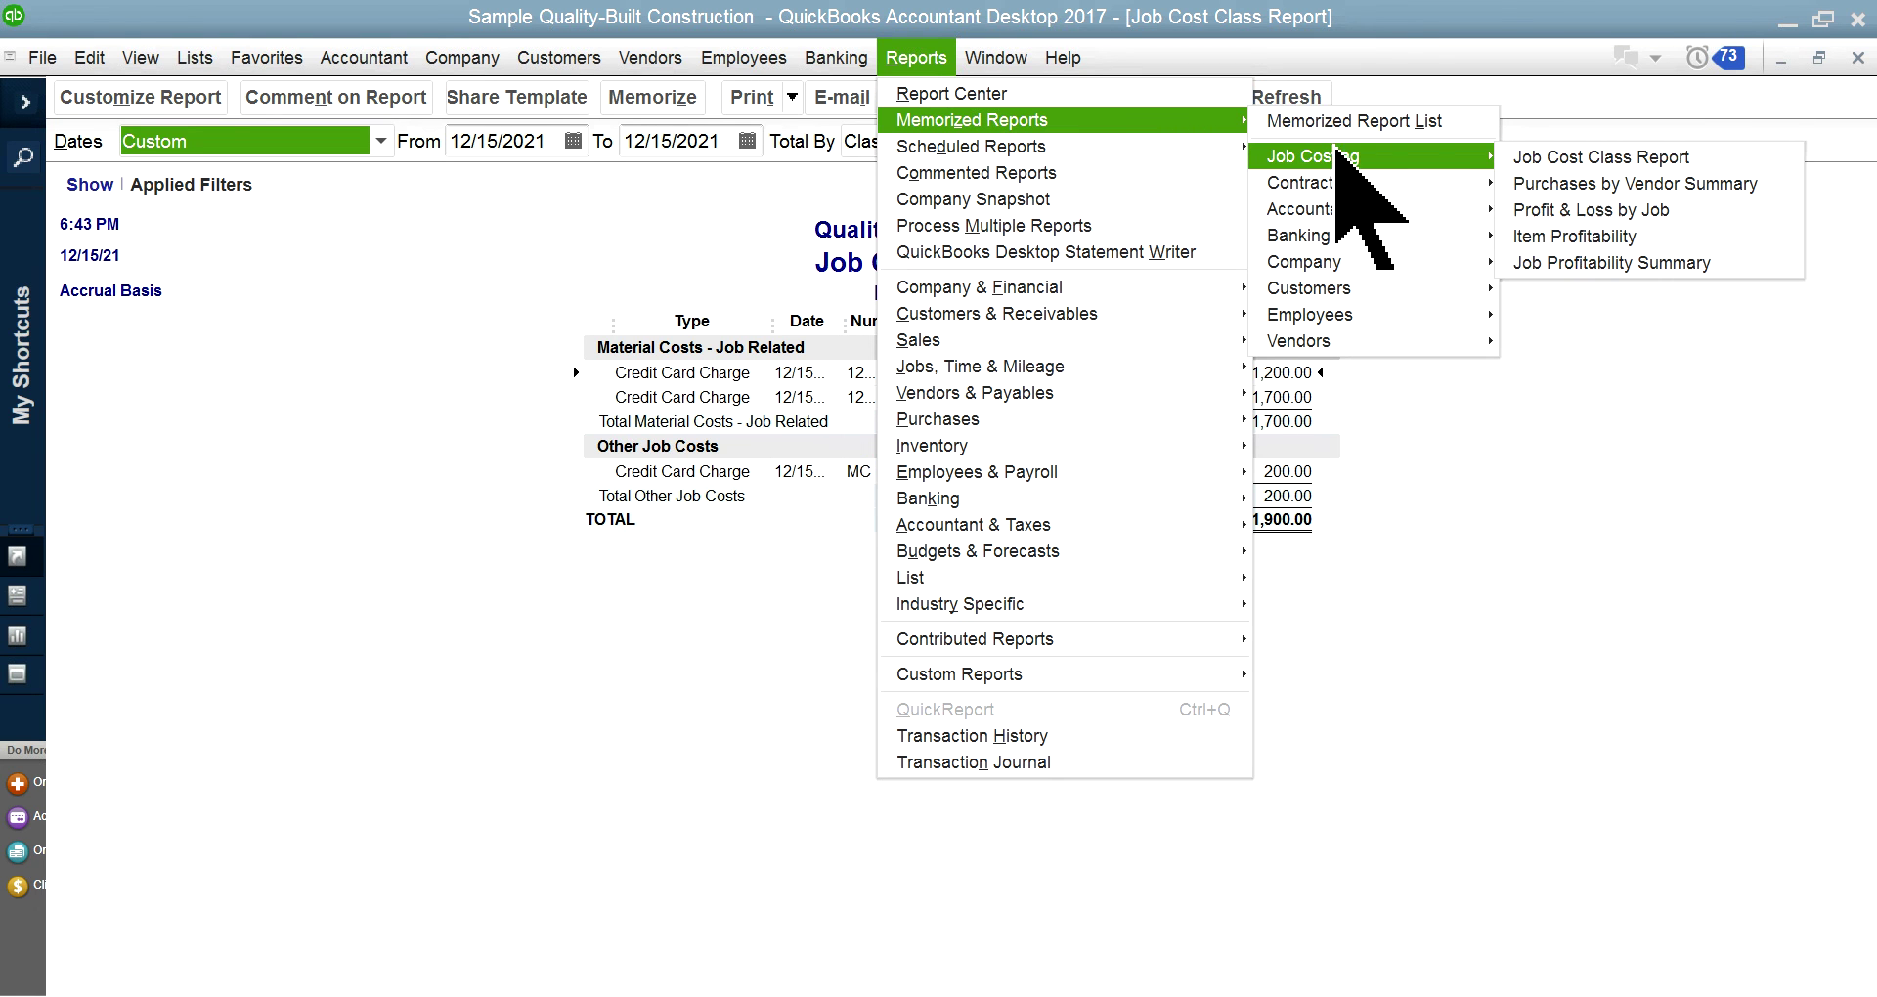
{"action": "left_click", "coordinate": [1573, 212]}
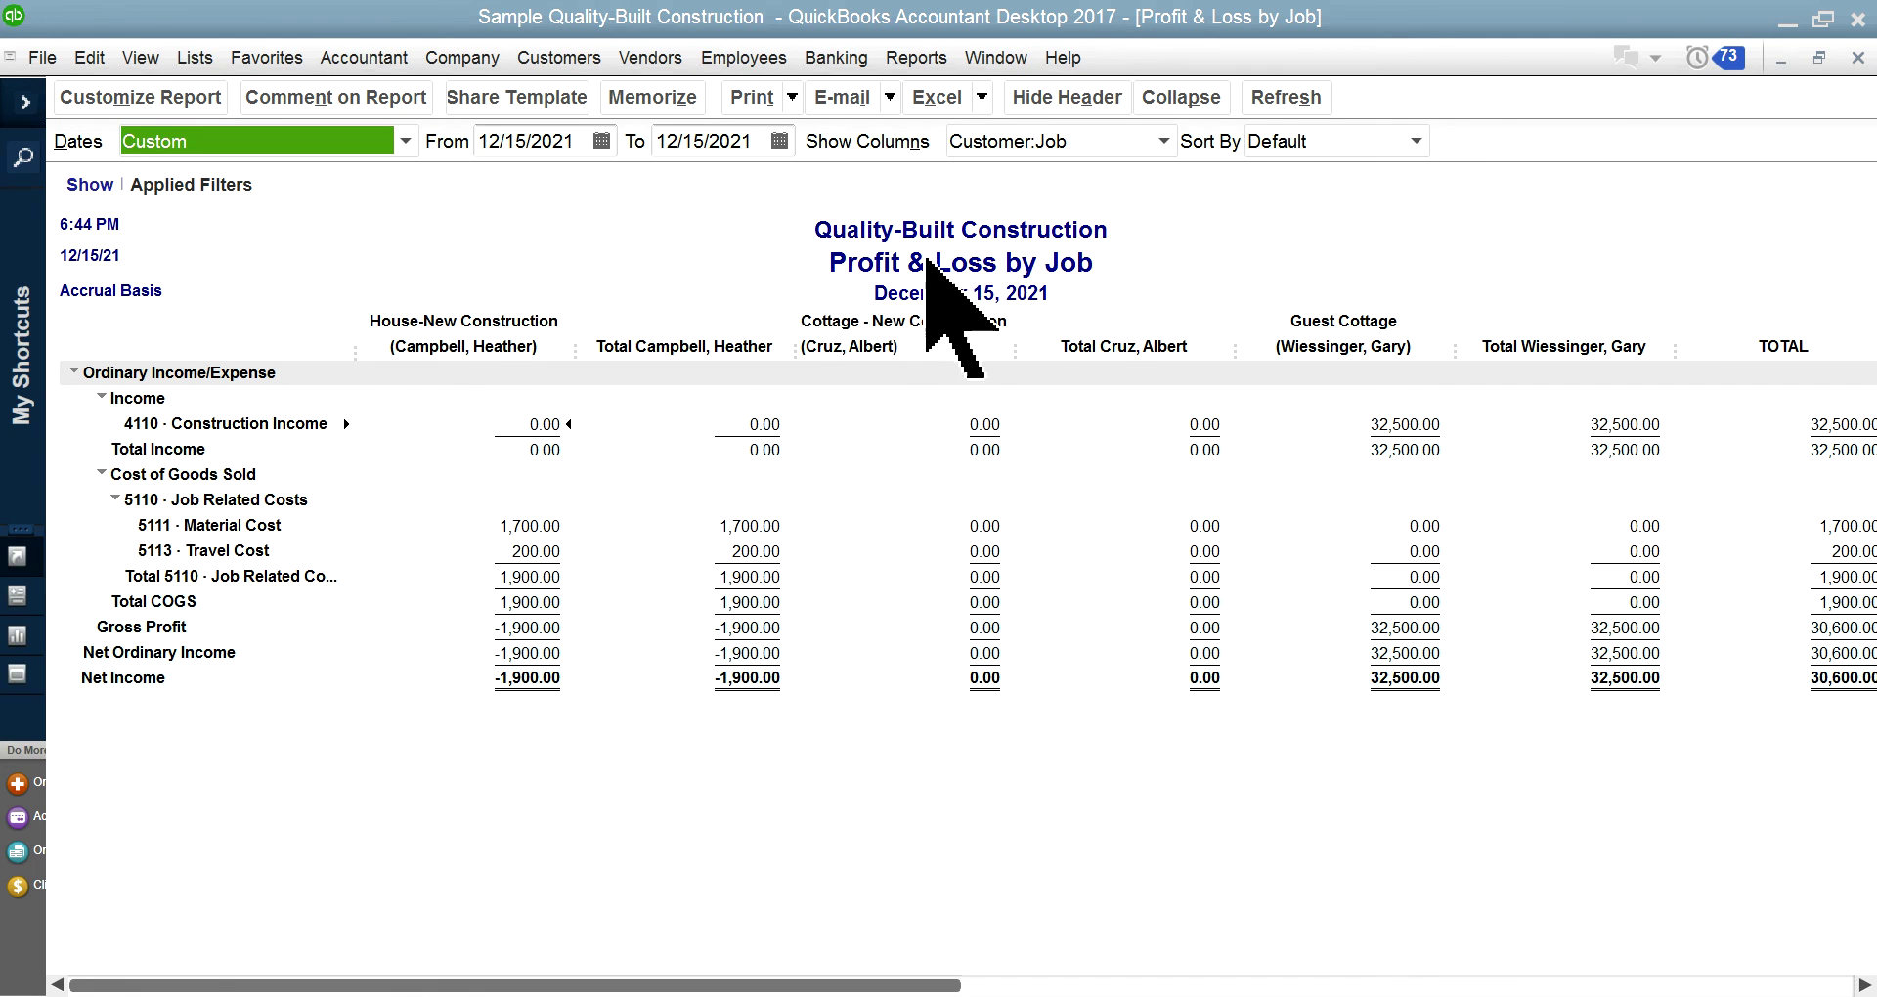
Open the memorized Item Profitability report to compare actual cost and revenue for each item
{"action": "left_click", "coordinate": [940, 59]}
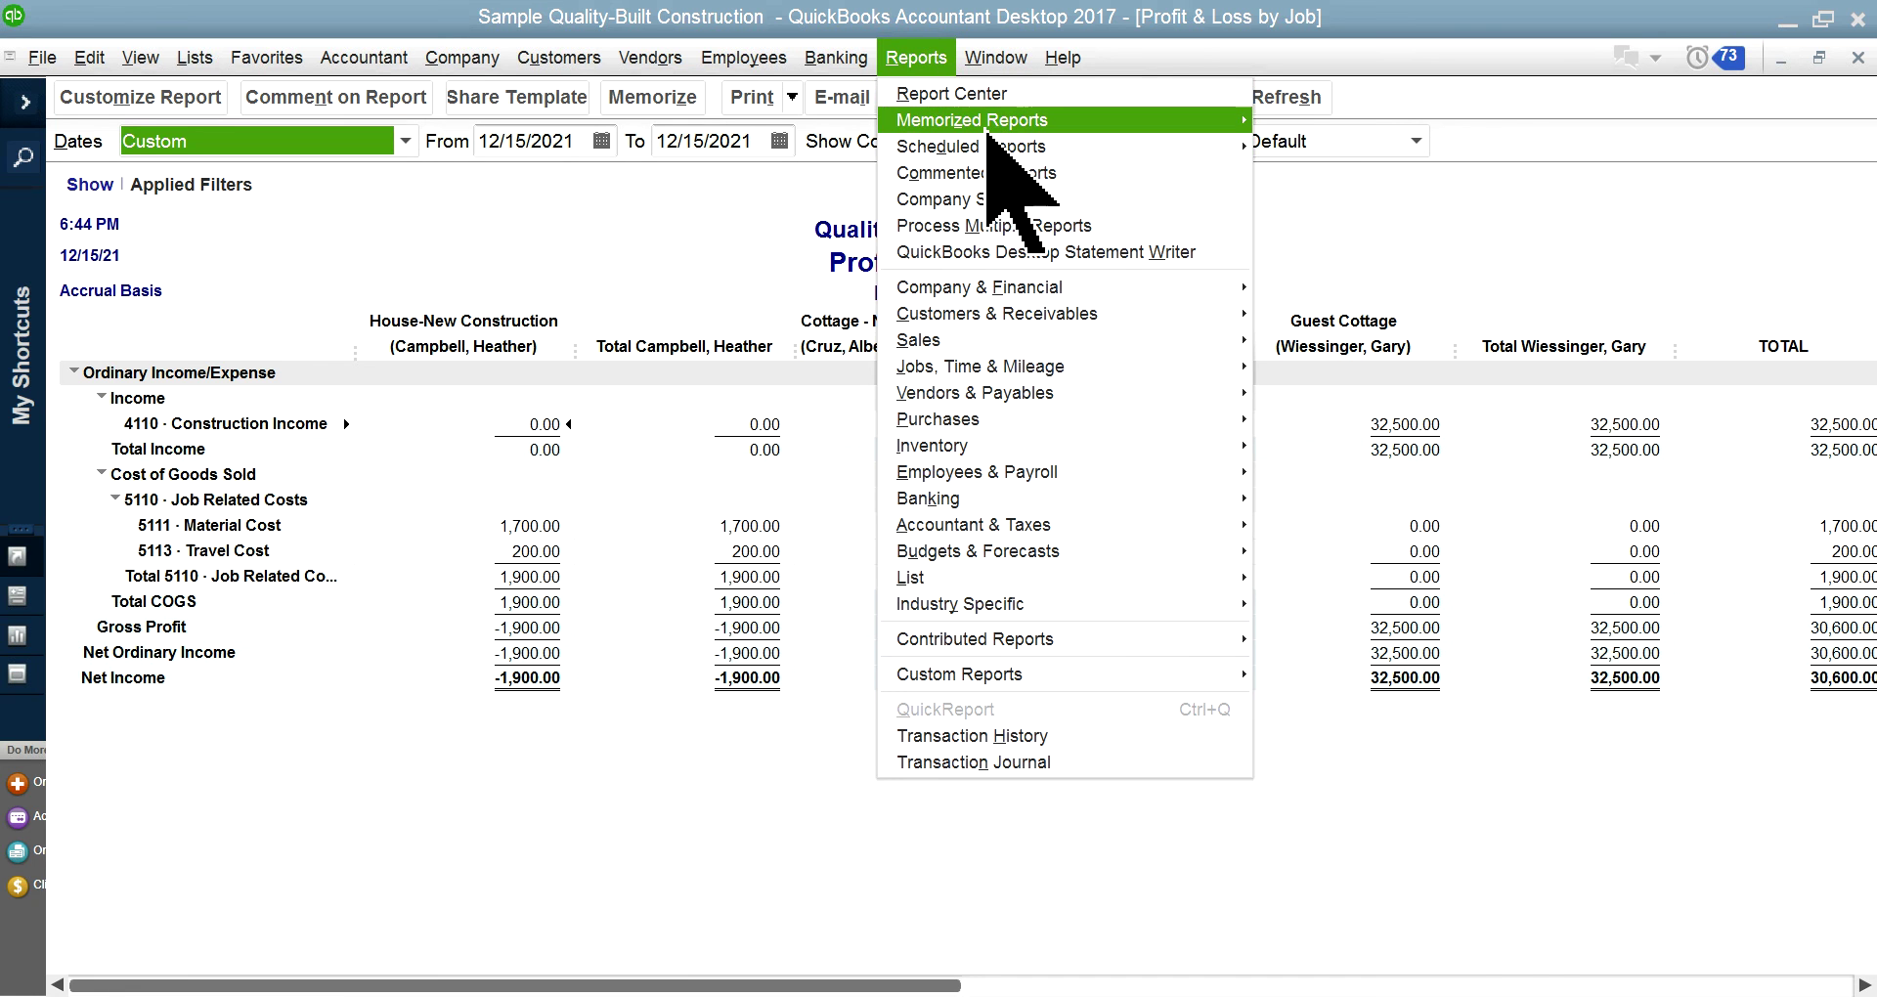
{"action": "mouse_move", "coordinate": [988, 120]}
{"action": "mouse_move", "coordinate": [1300, 156]}
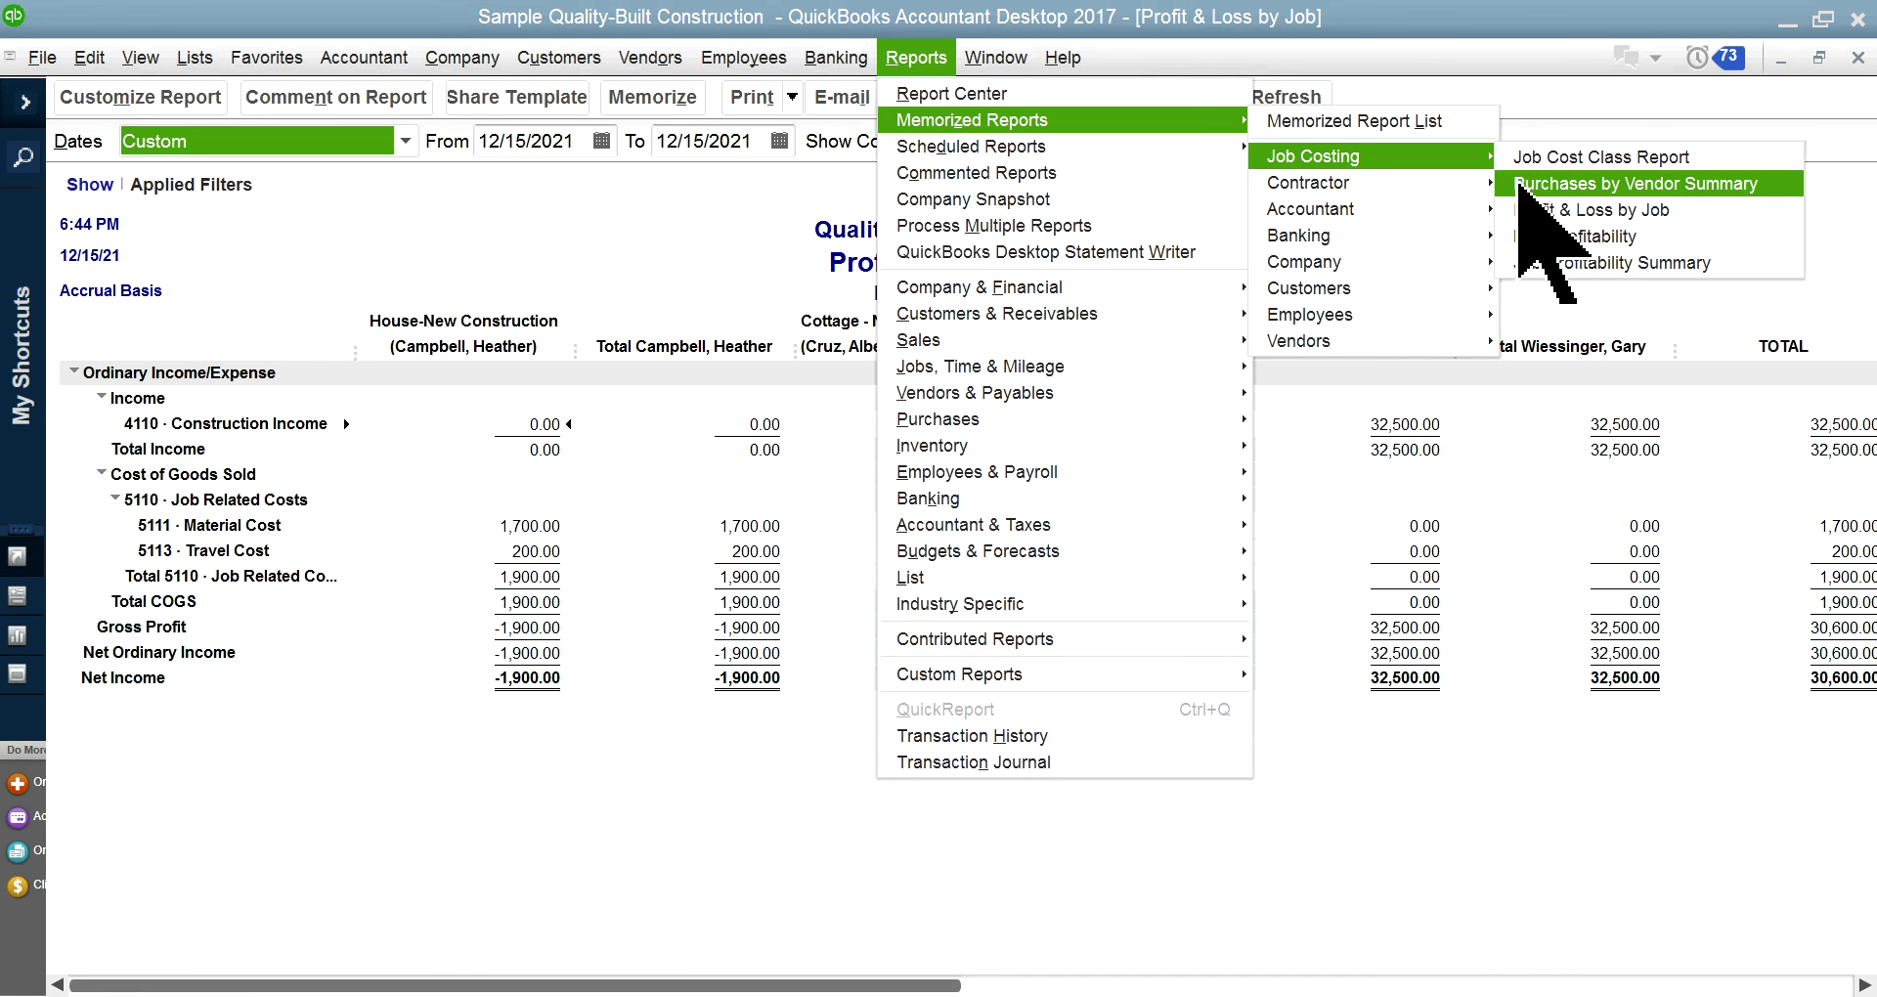
{"action": "left_click", "coordinate": [1603, 293]}
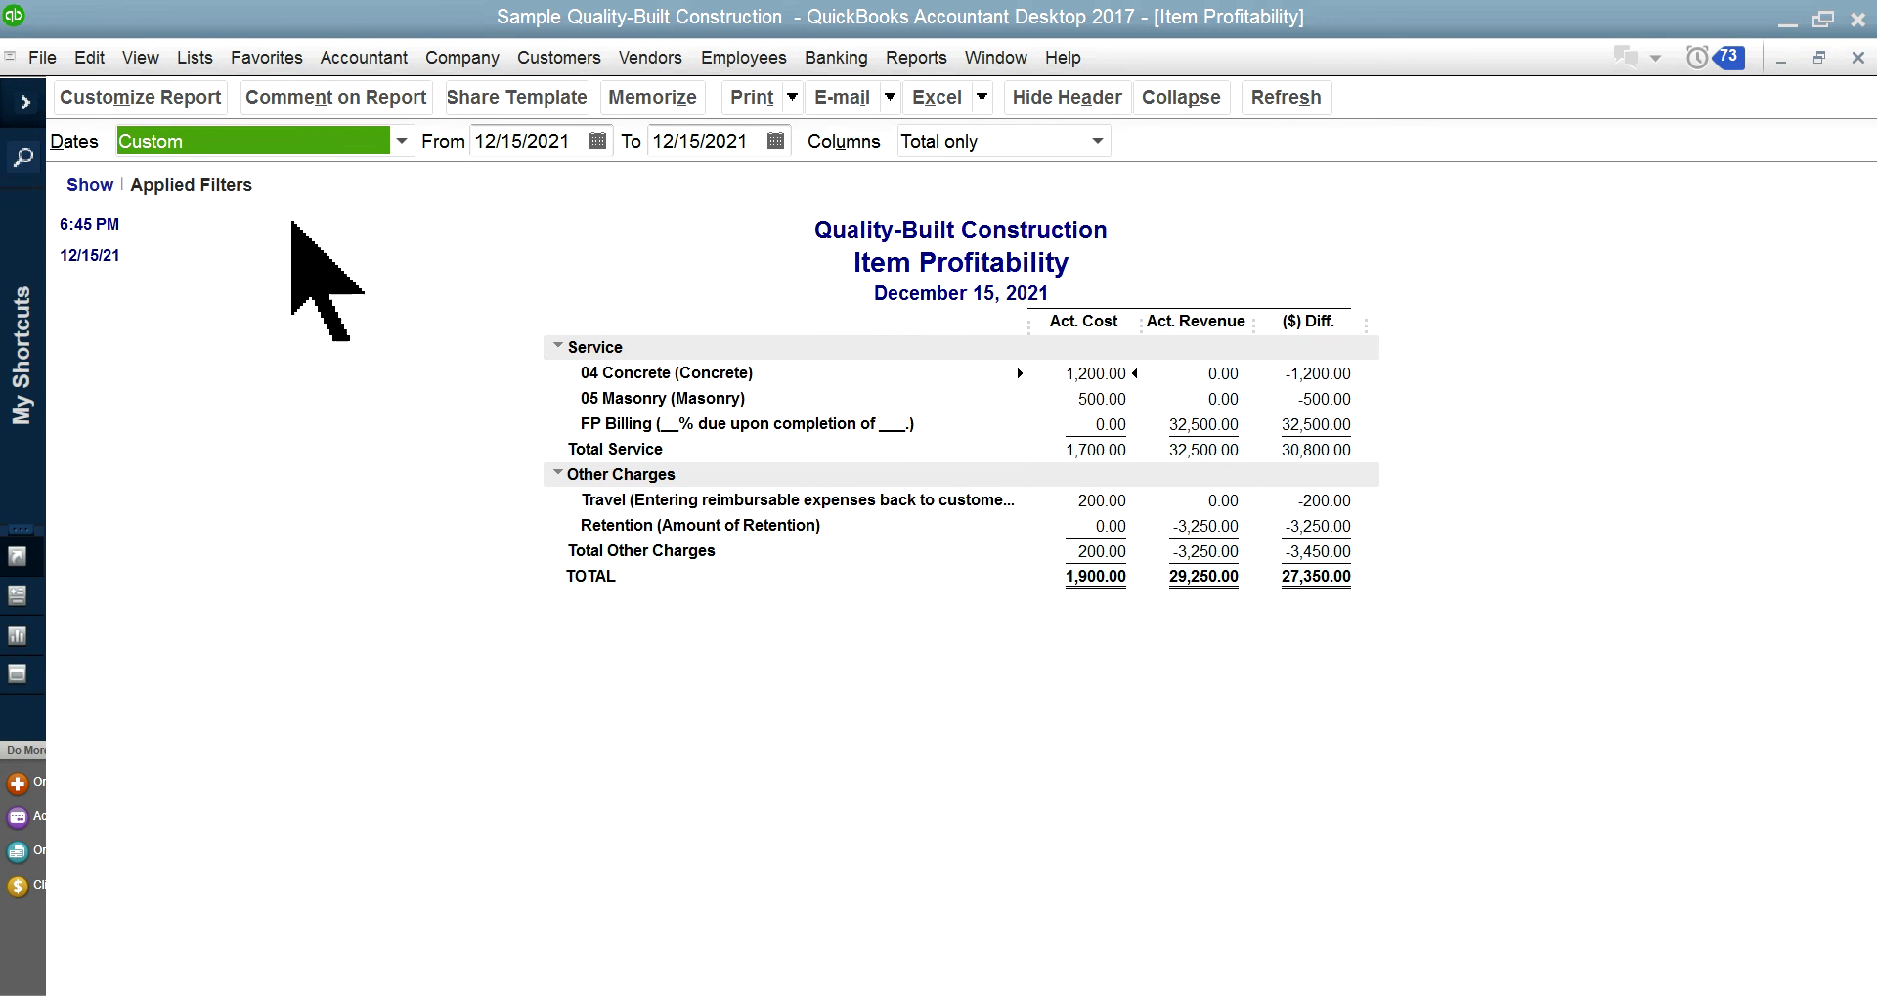
Compare the Item List with the Item Profitability report, and close the Item List
{"action": "left_click", "coordinate": [185, 61]}
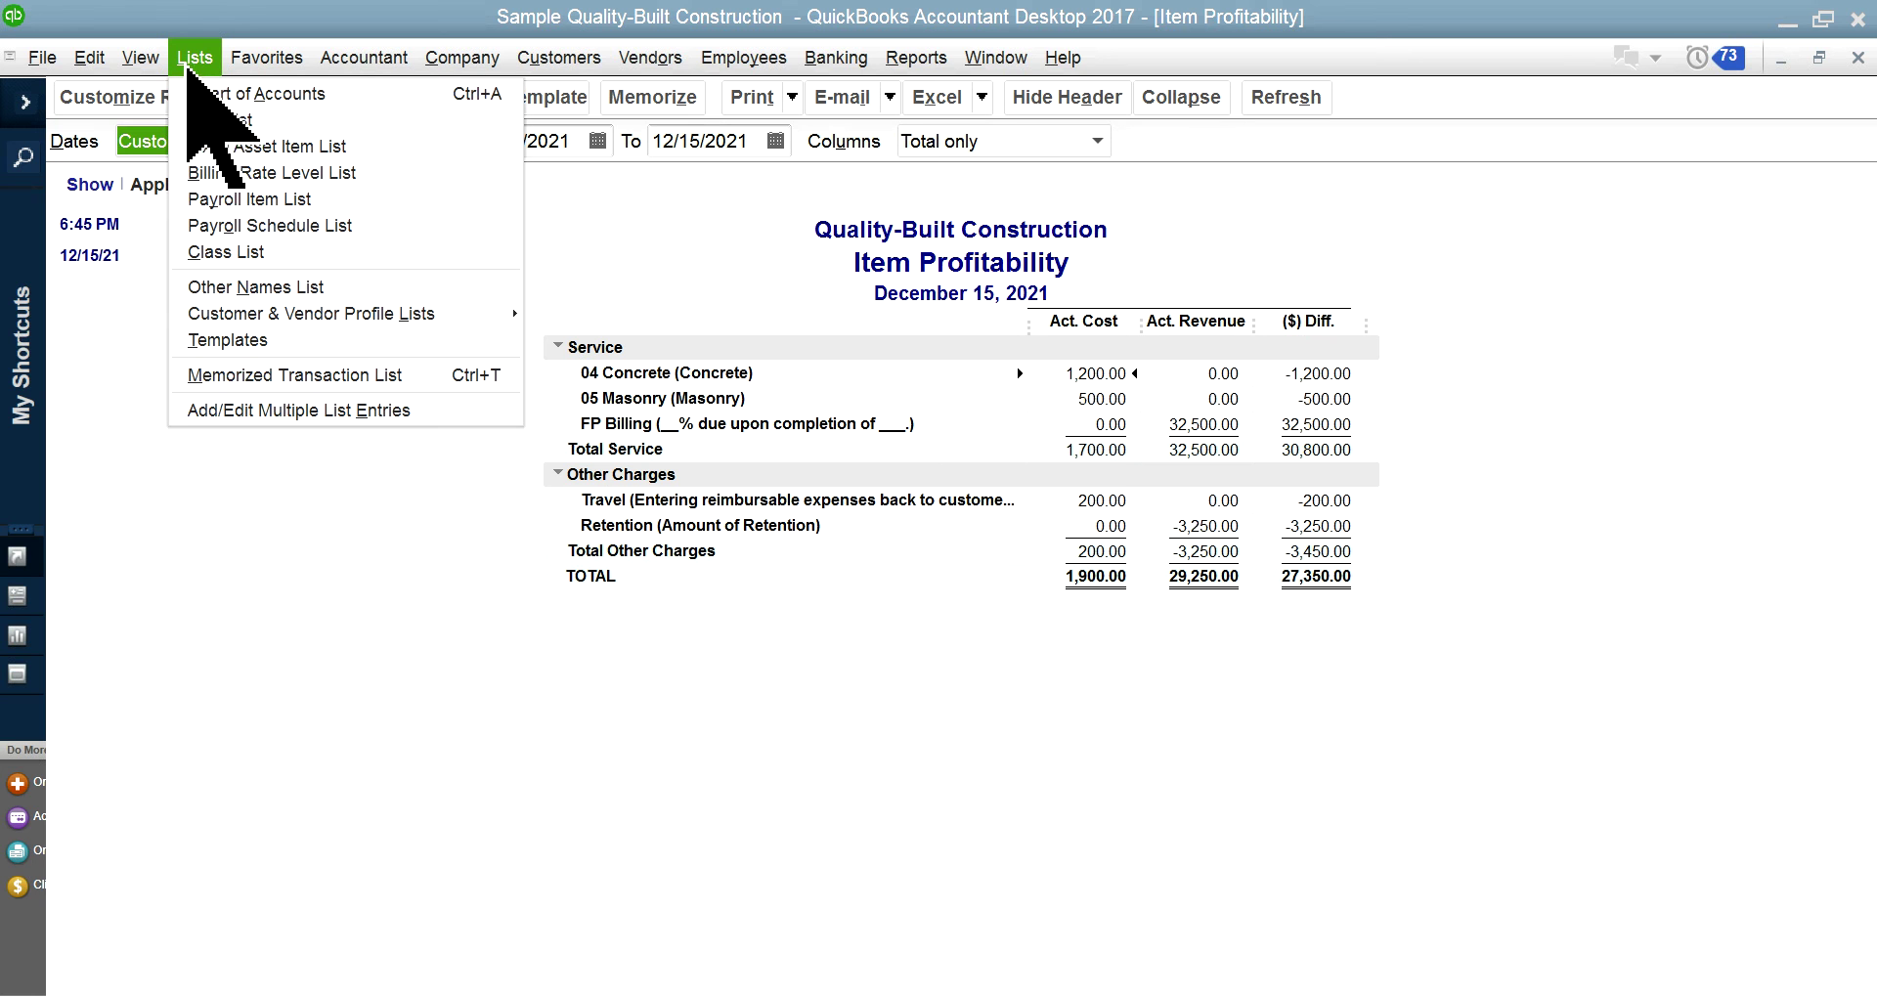
{"action": "left_click", "coordinate": [206, 120]}
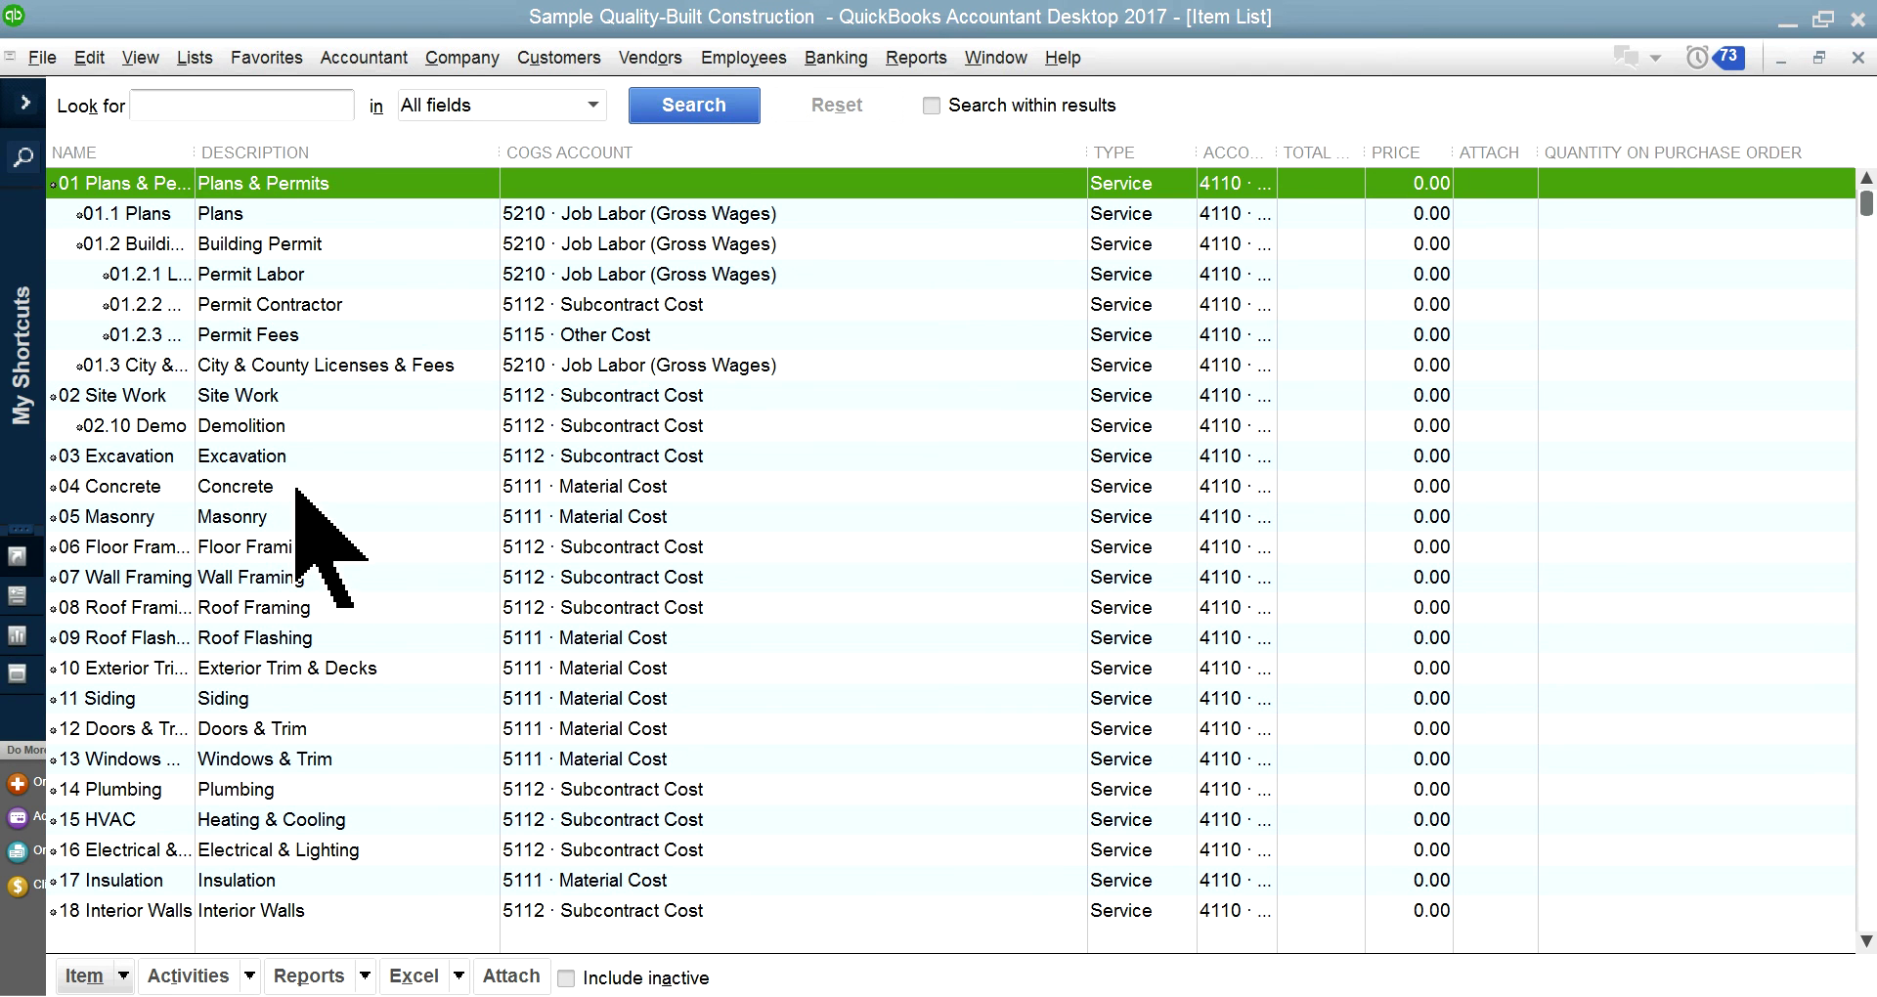
{"action": "left_click", "coordinate": [995, 58]}
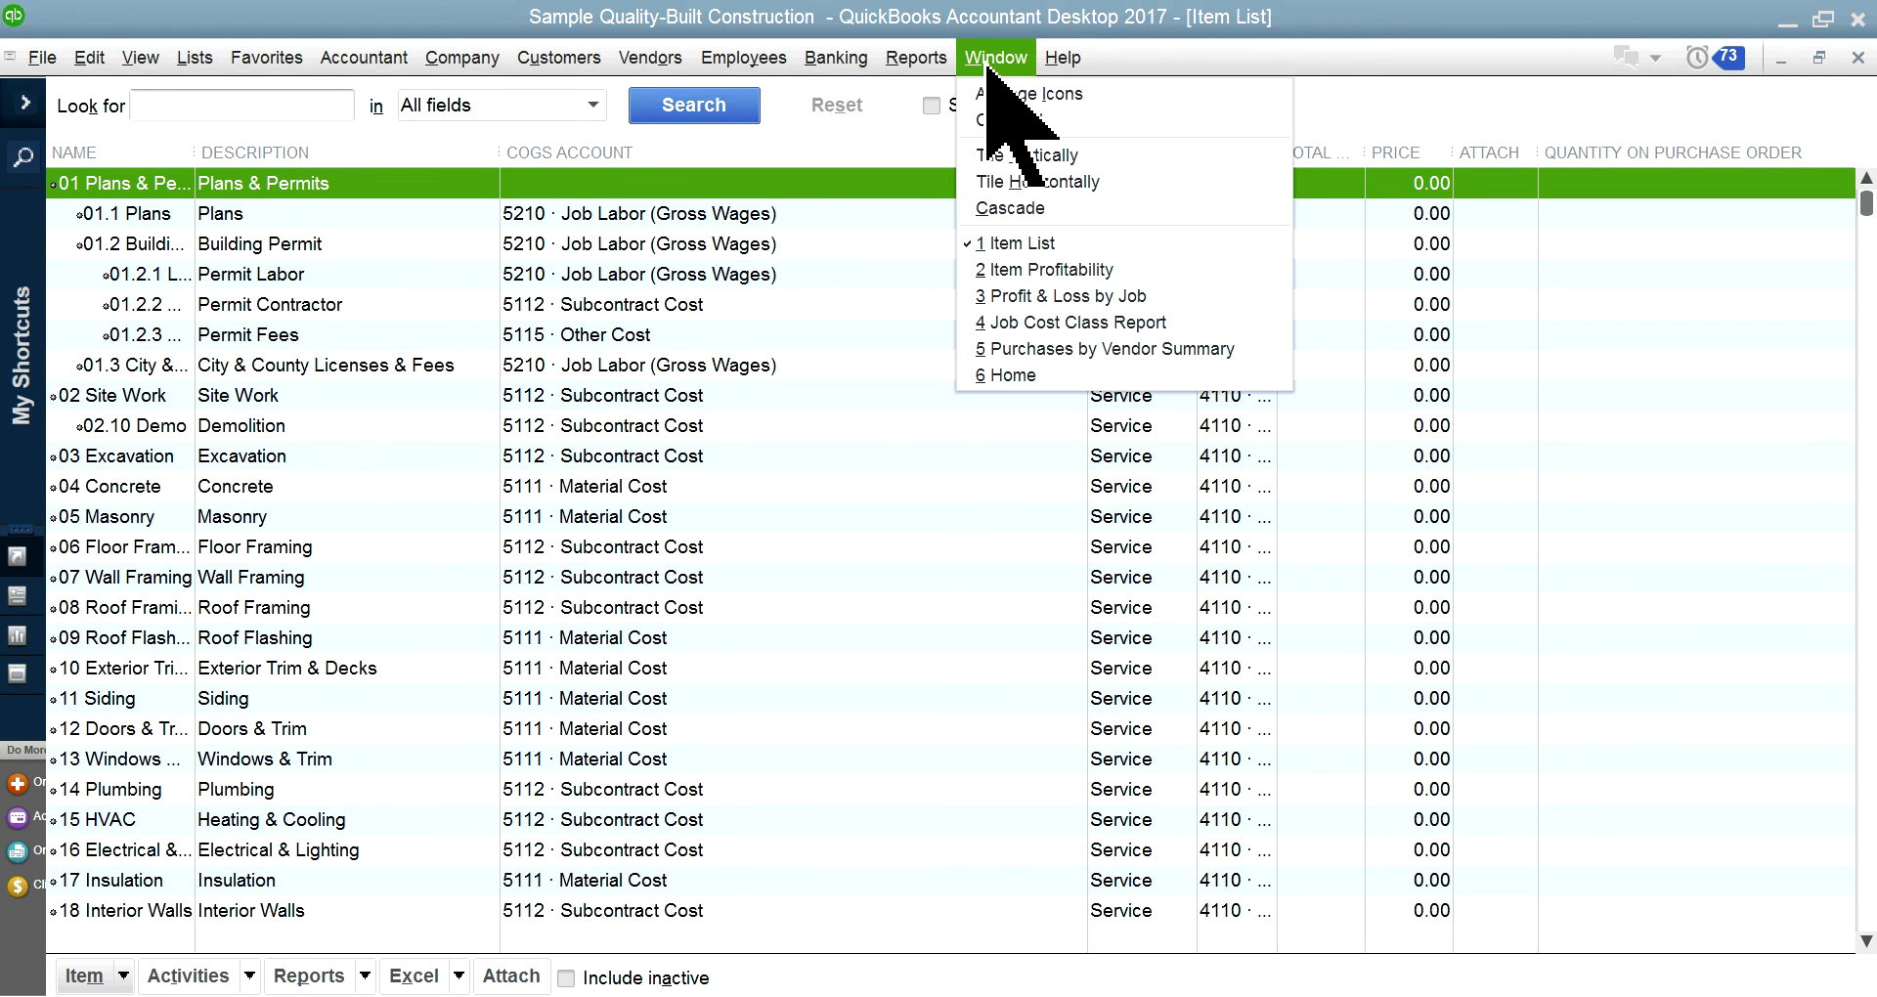
{"action": "left_click", "coordinate": [1043, 271]}
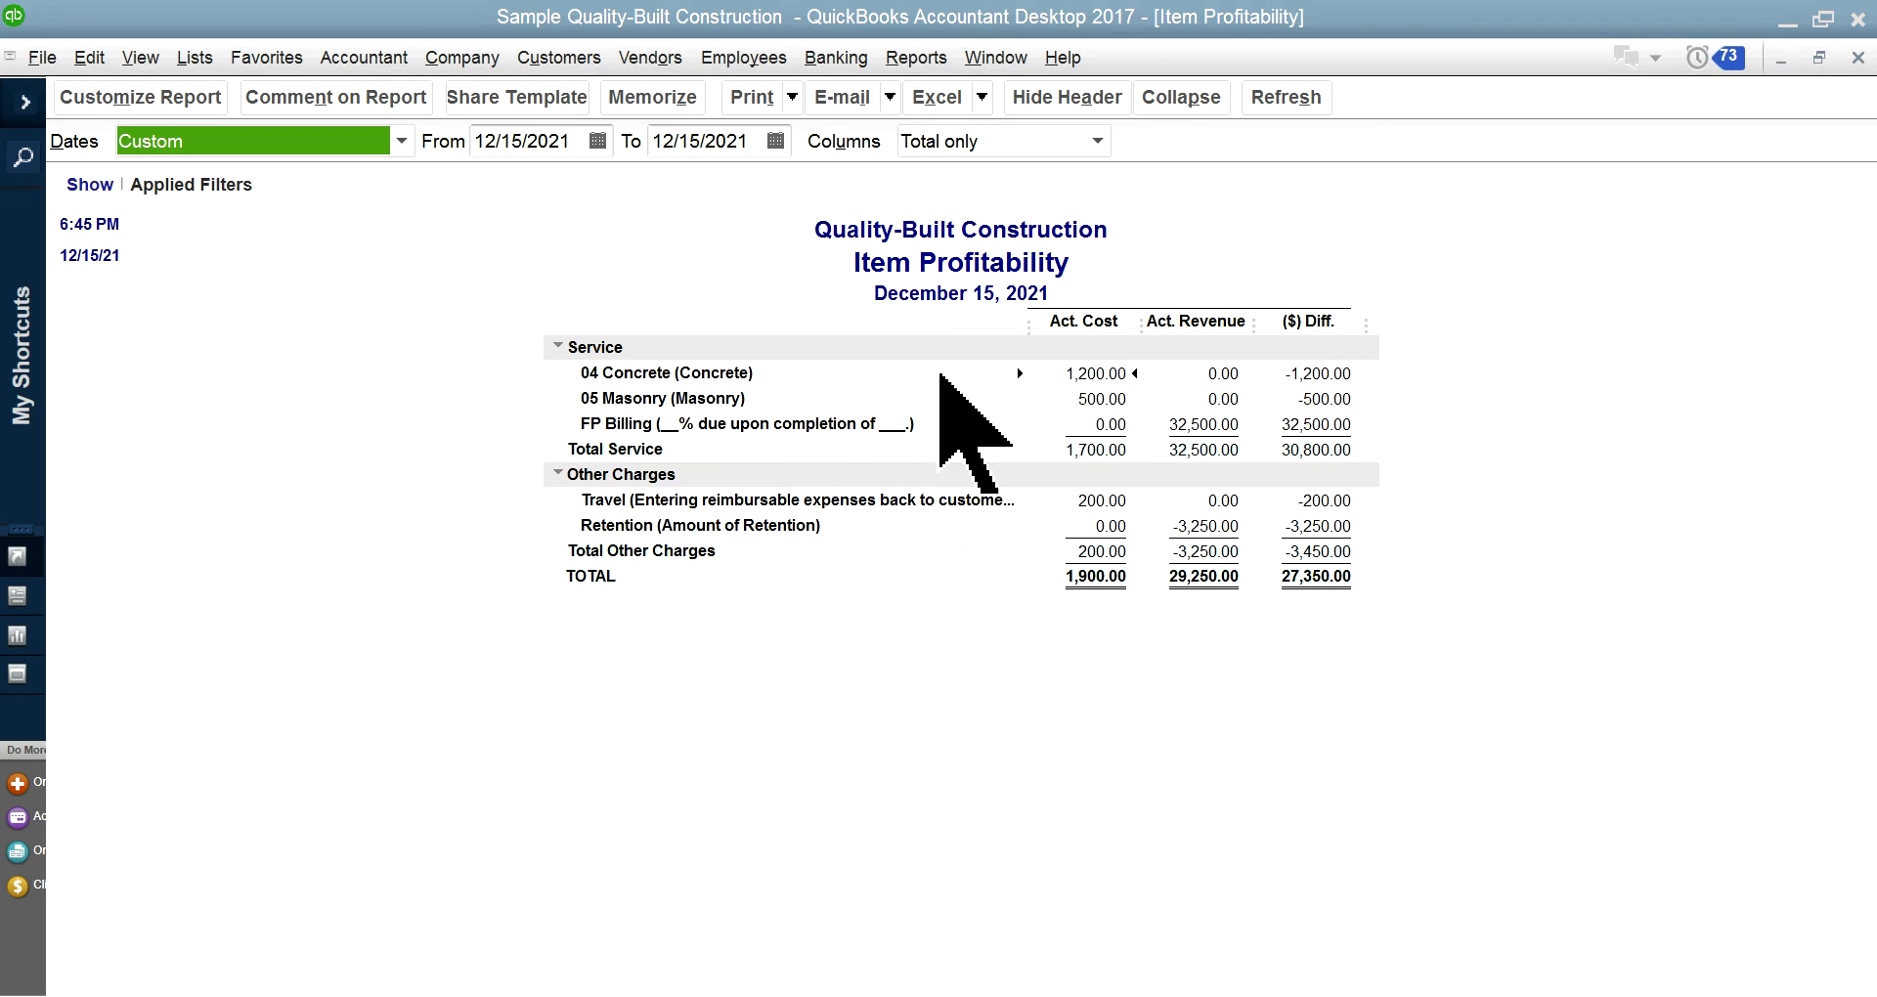
{"action": "left_click", "coordinate": [971, 66]}
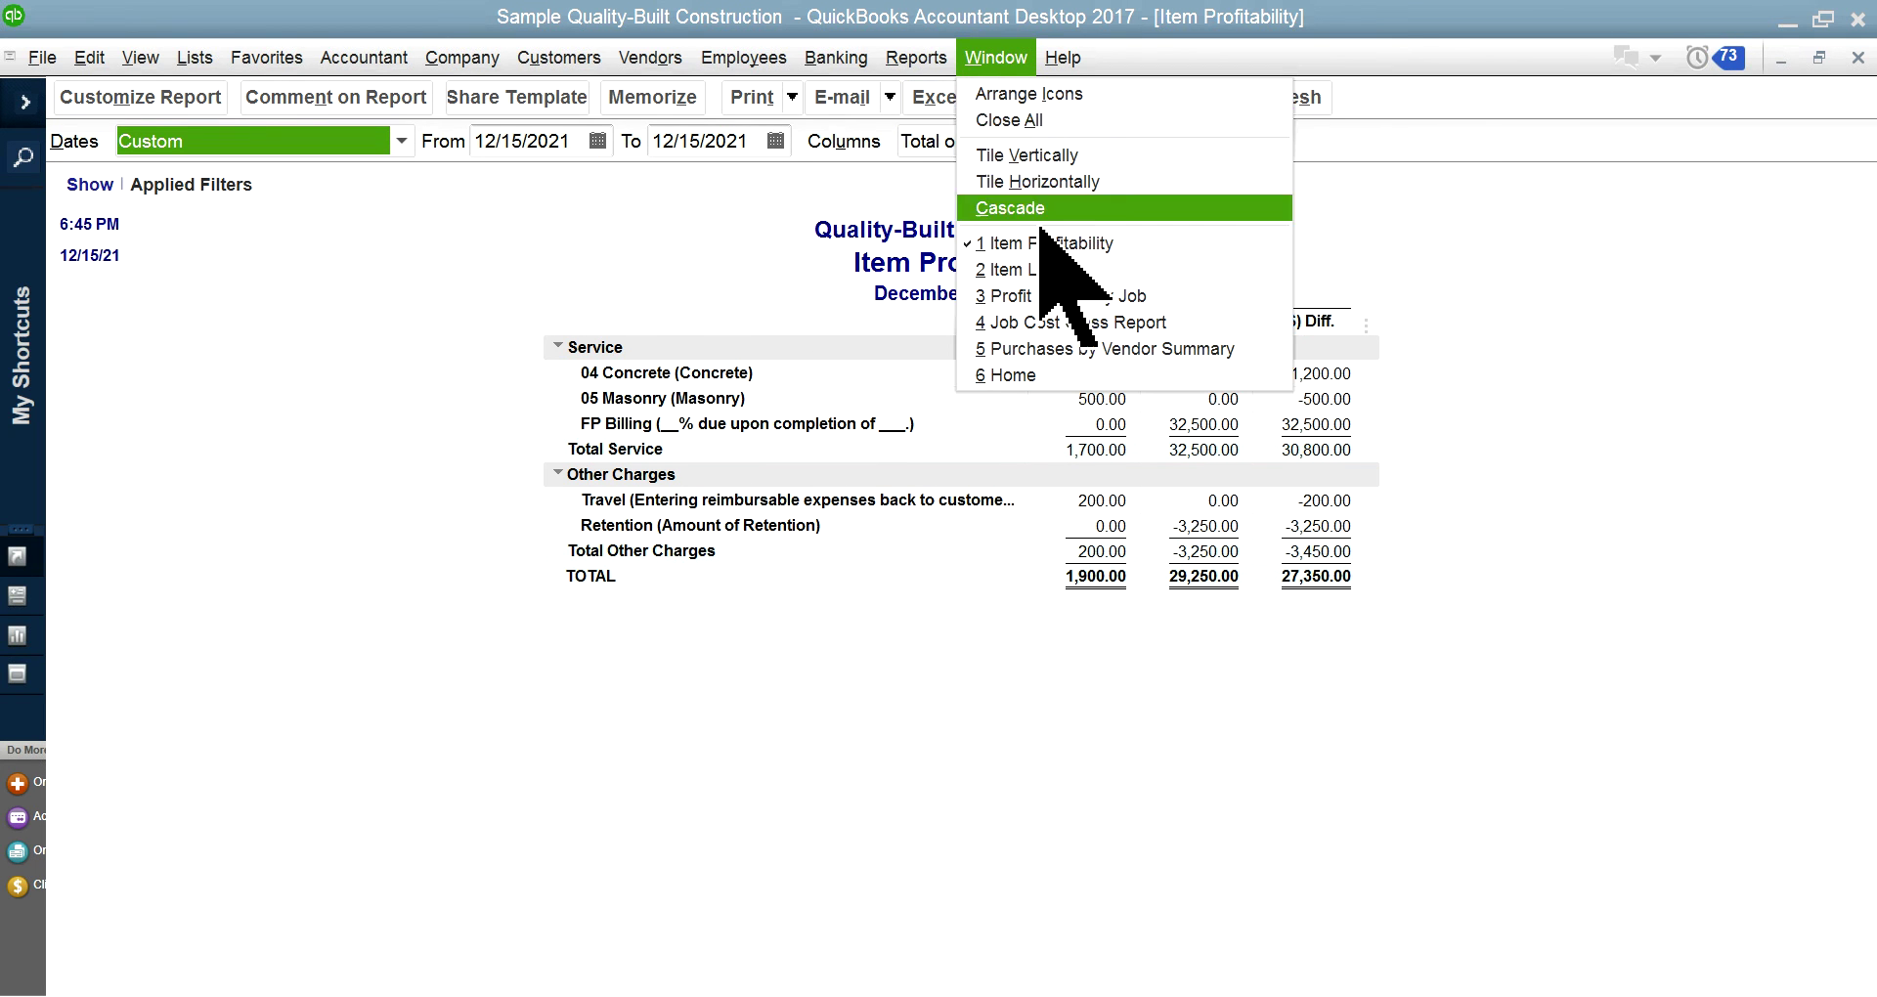
{"action": "left_click", "coordinate": [1032, 269]}
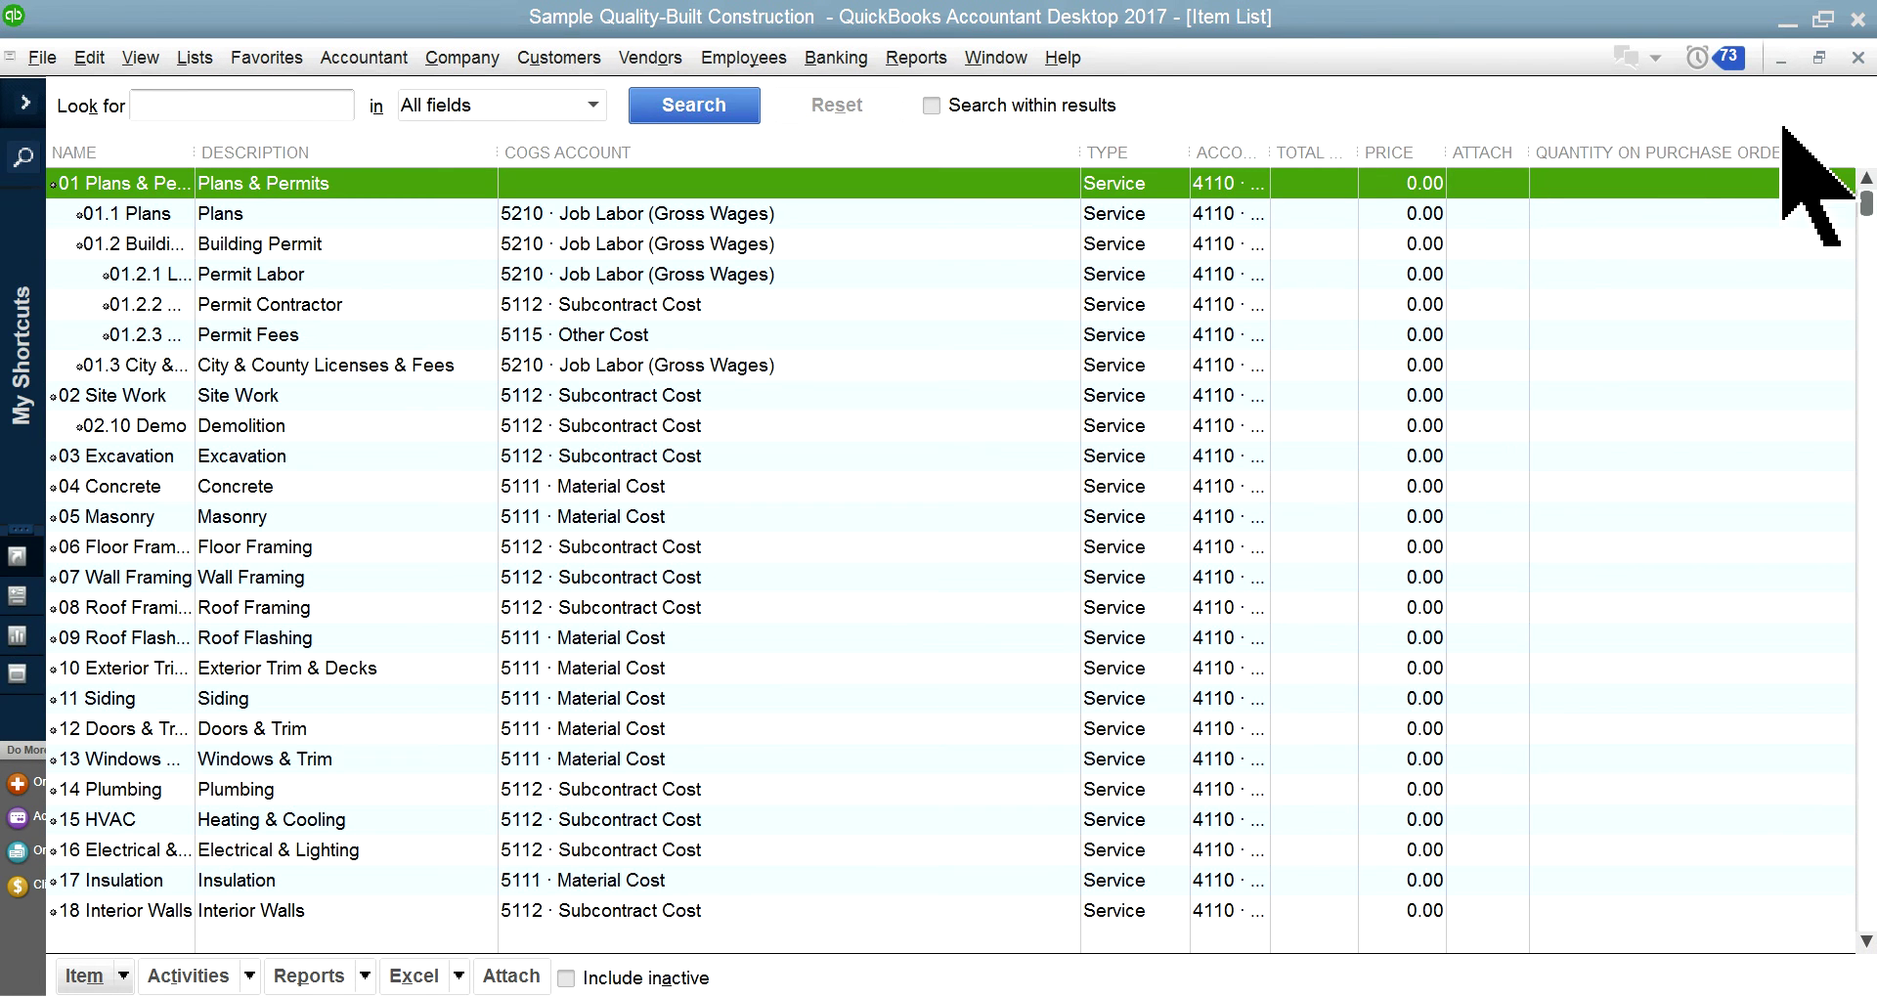
{"action": "left_click", "coordinate": [1858, 57]}
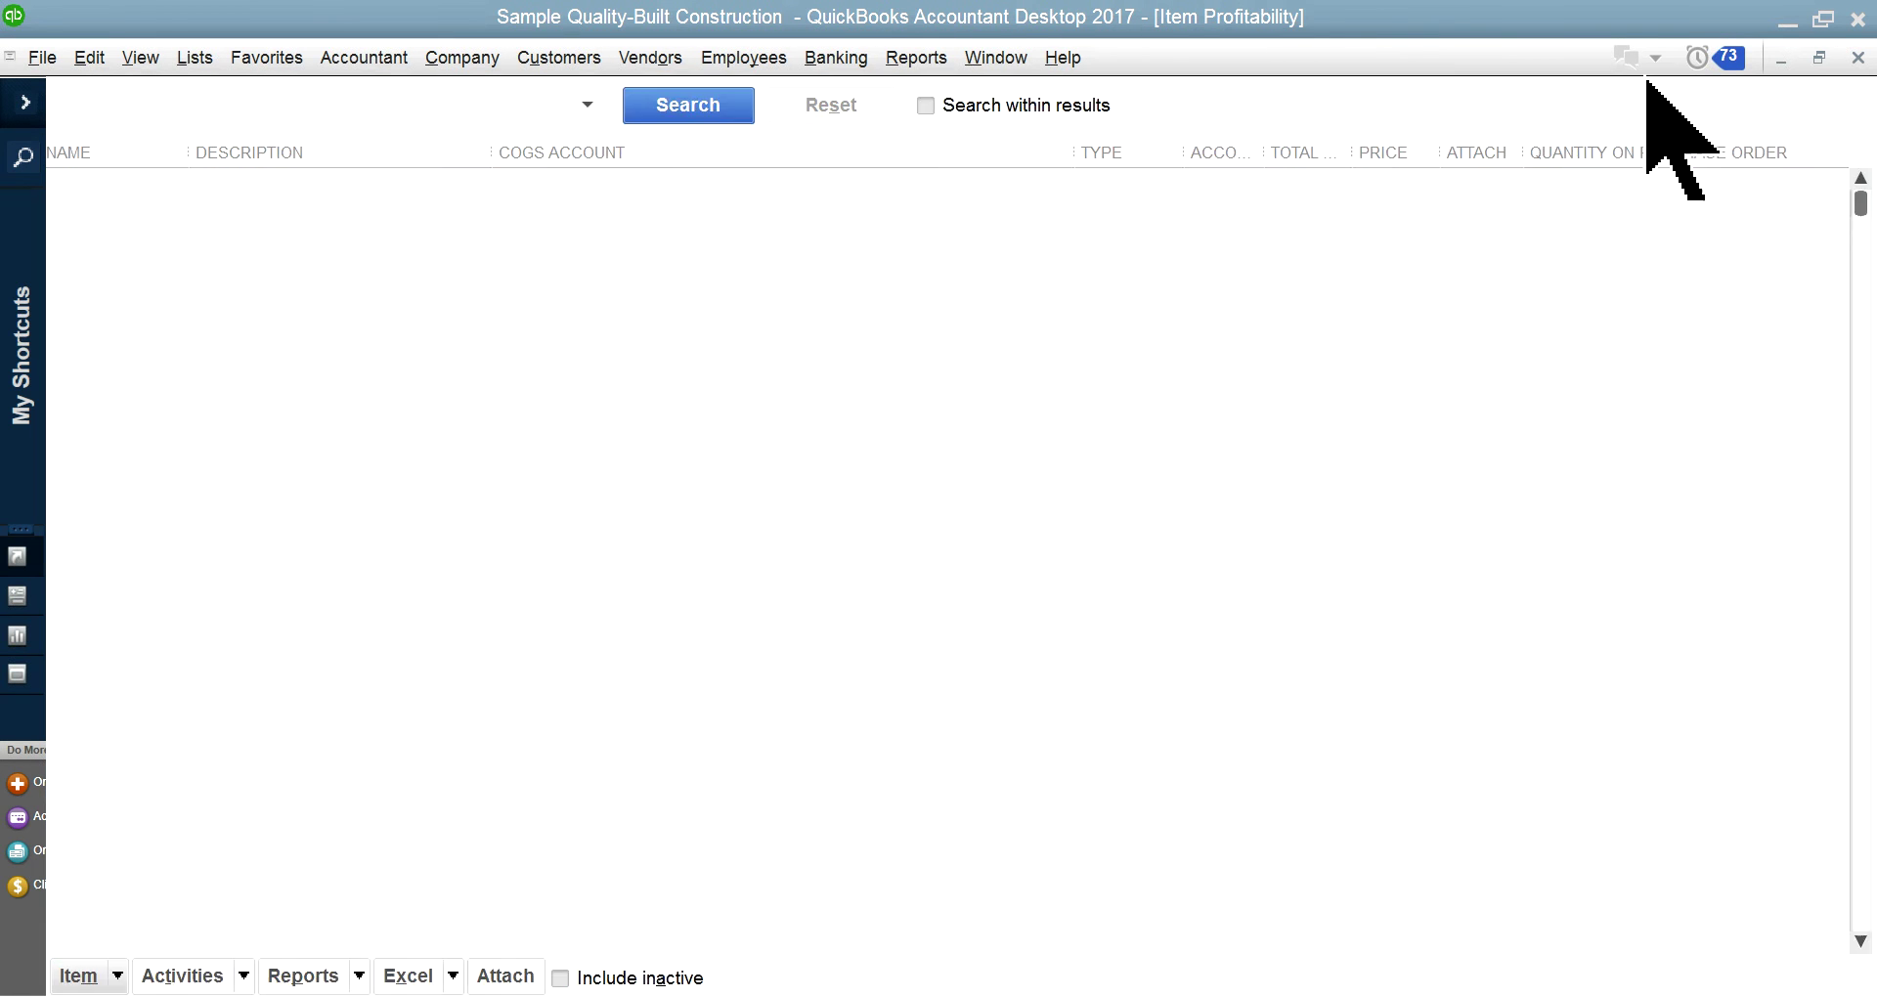
Open the memorized Job Profitability Summary, examine the House-New Construction job's actual cost detail, and return to the summary
{"action": "left_click", "coordinate": [909, 57]}
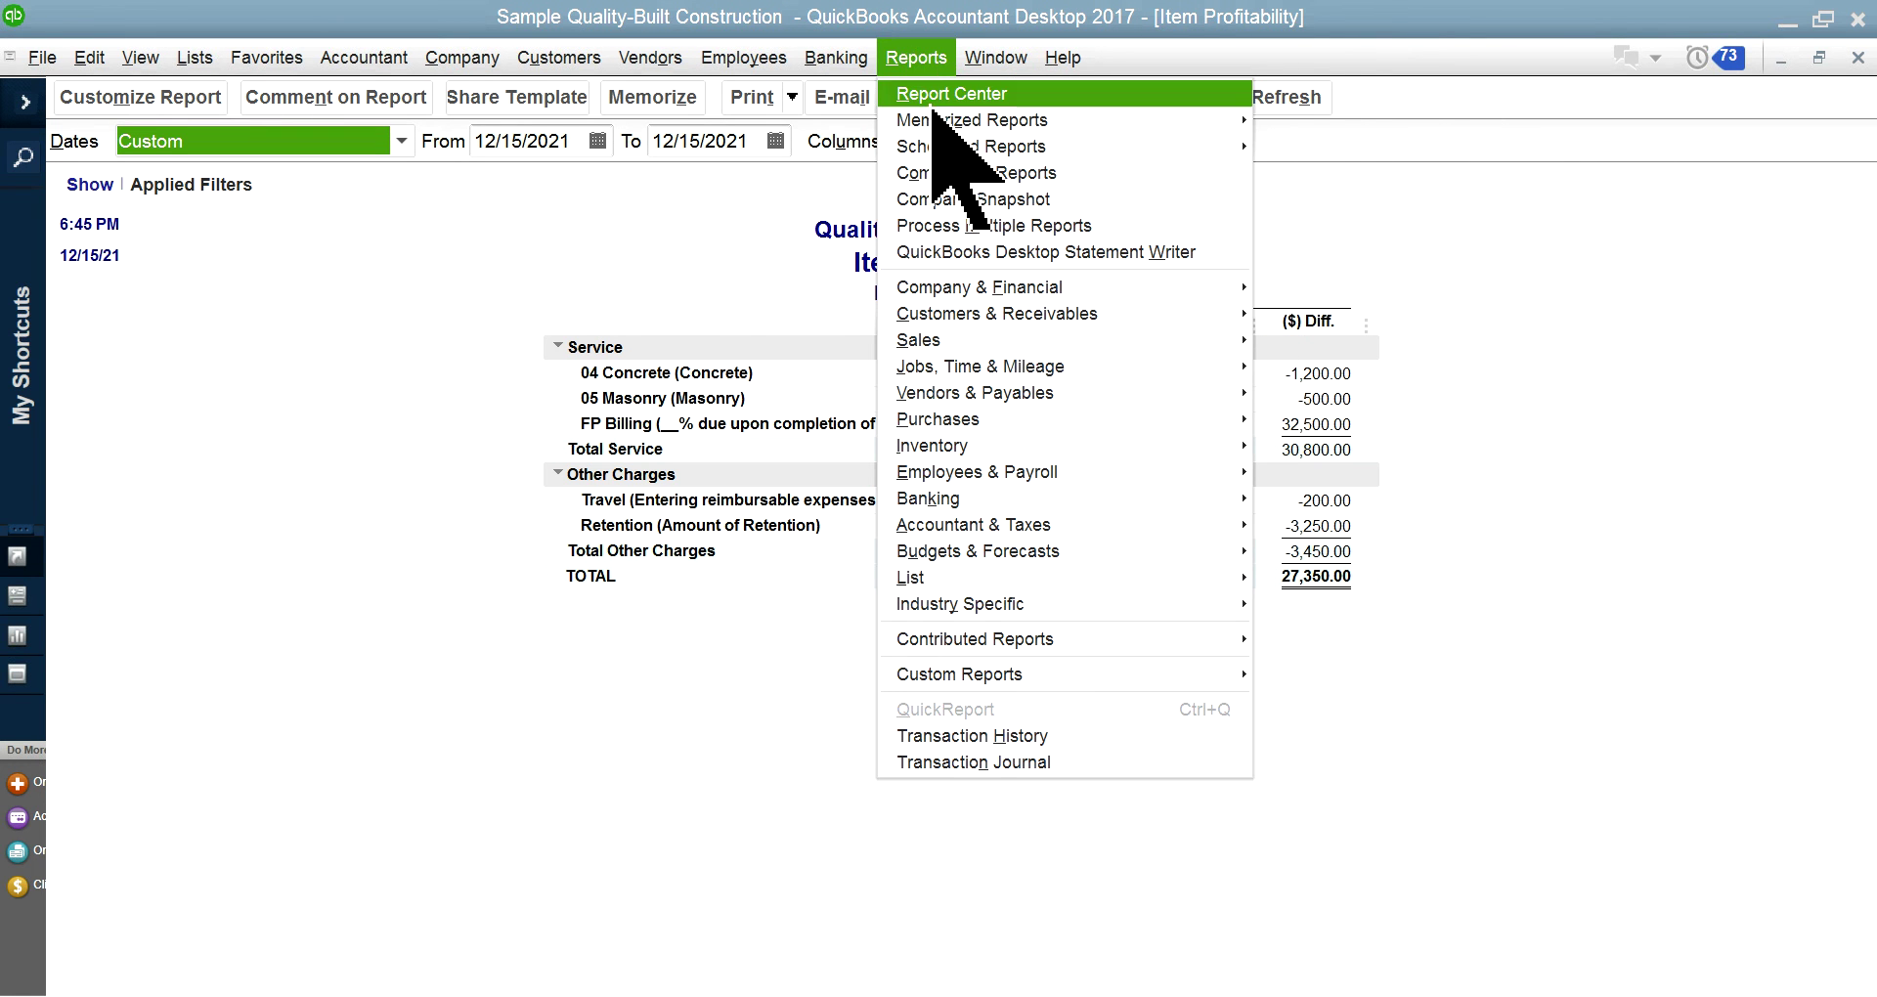
{"action": "mouse_move", "coordinate": [968, 119]}
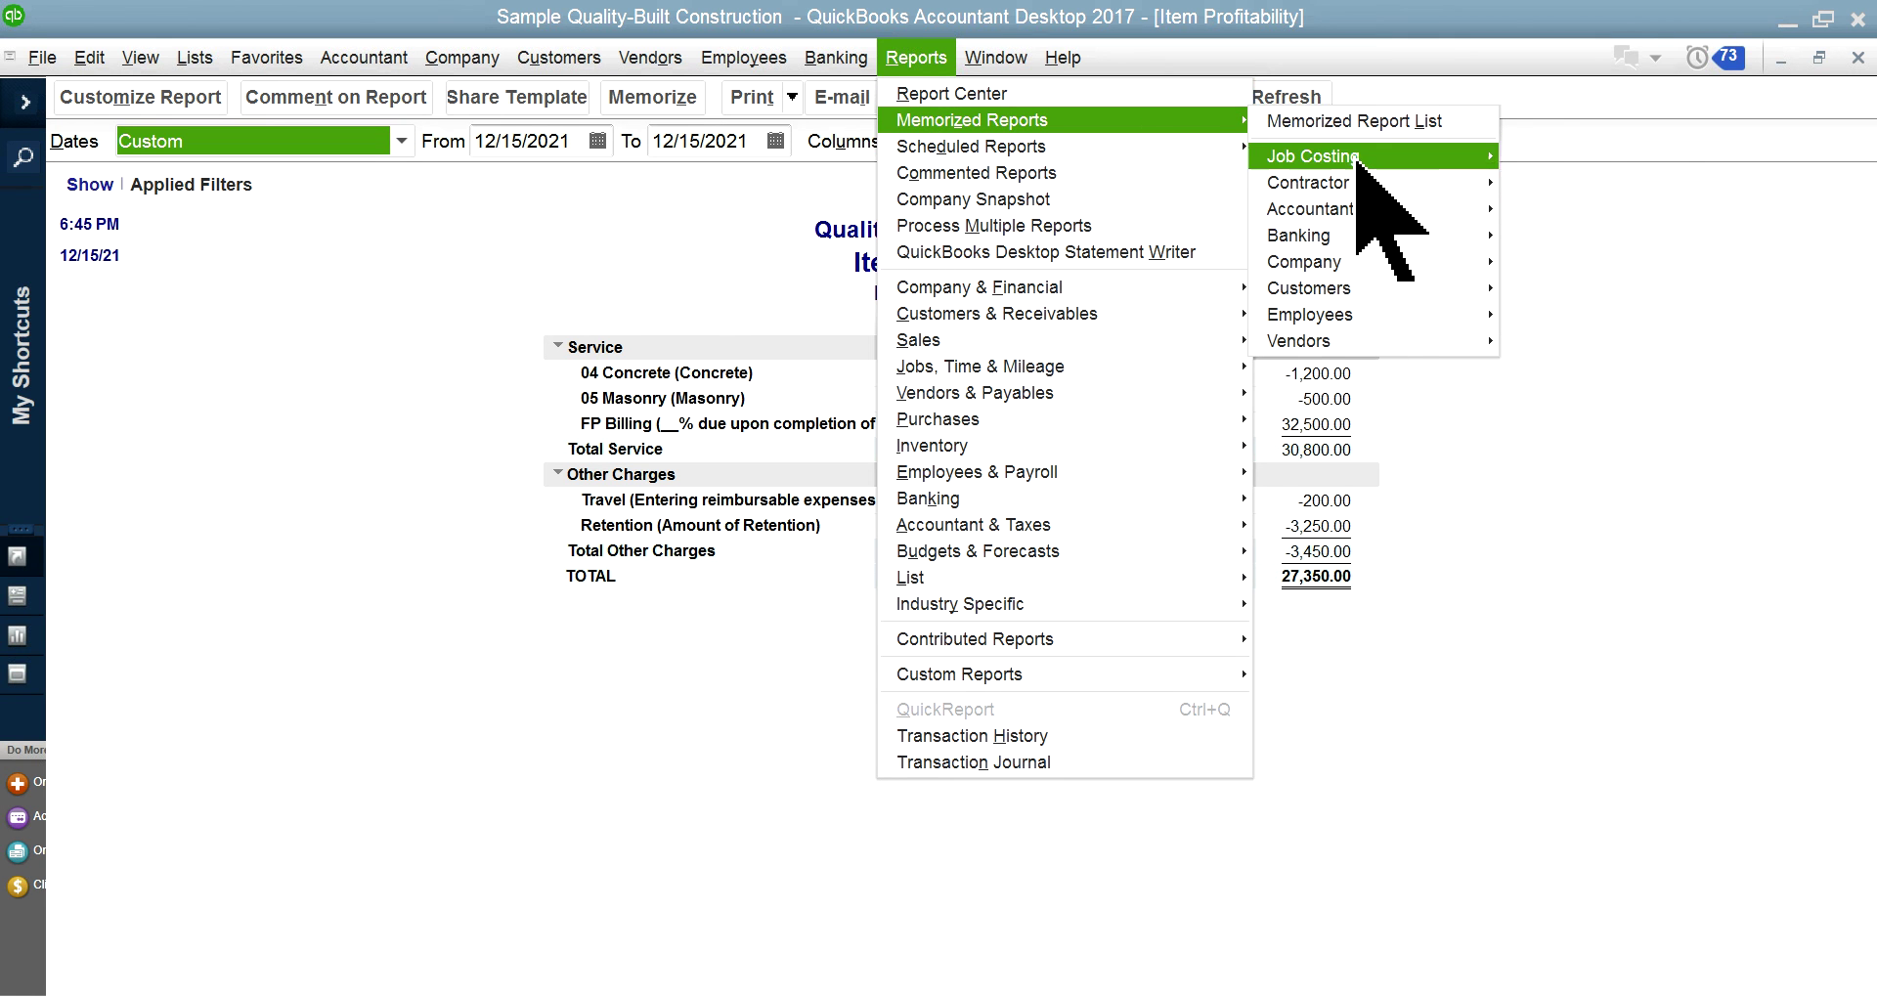
{"action": "mouse_move", "coordinate": [1359, 156]}
{"action": "left_click", "coordinate": [1584, 273]}
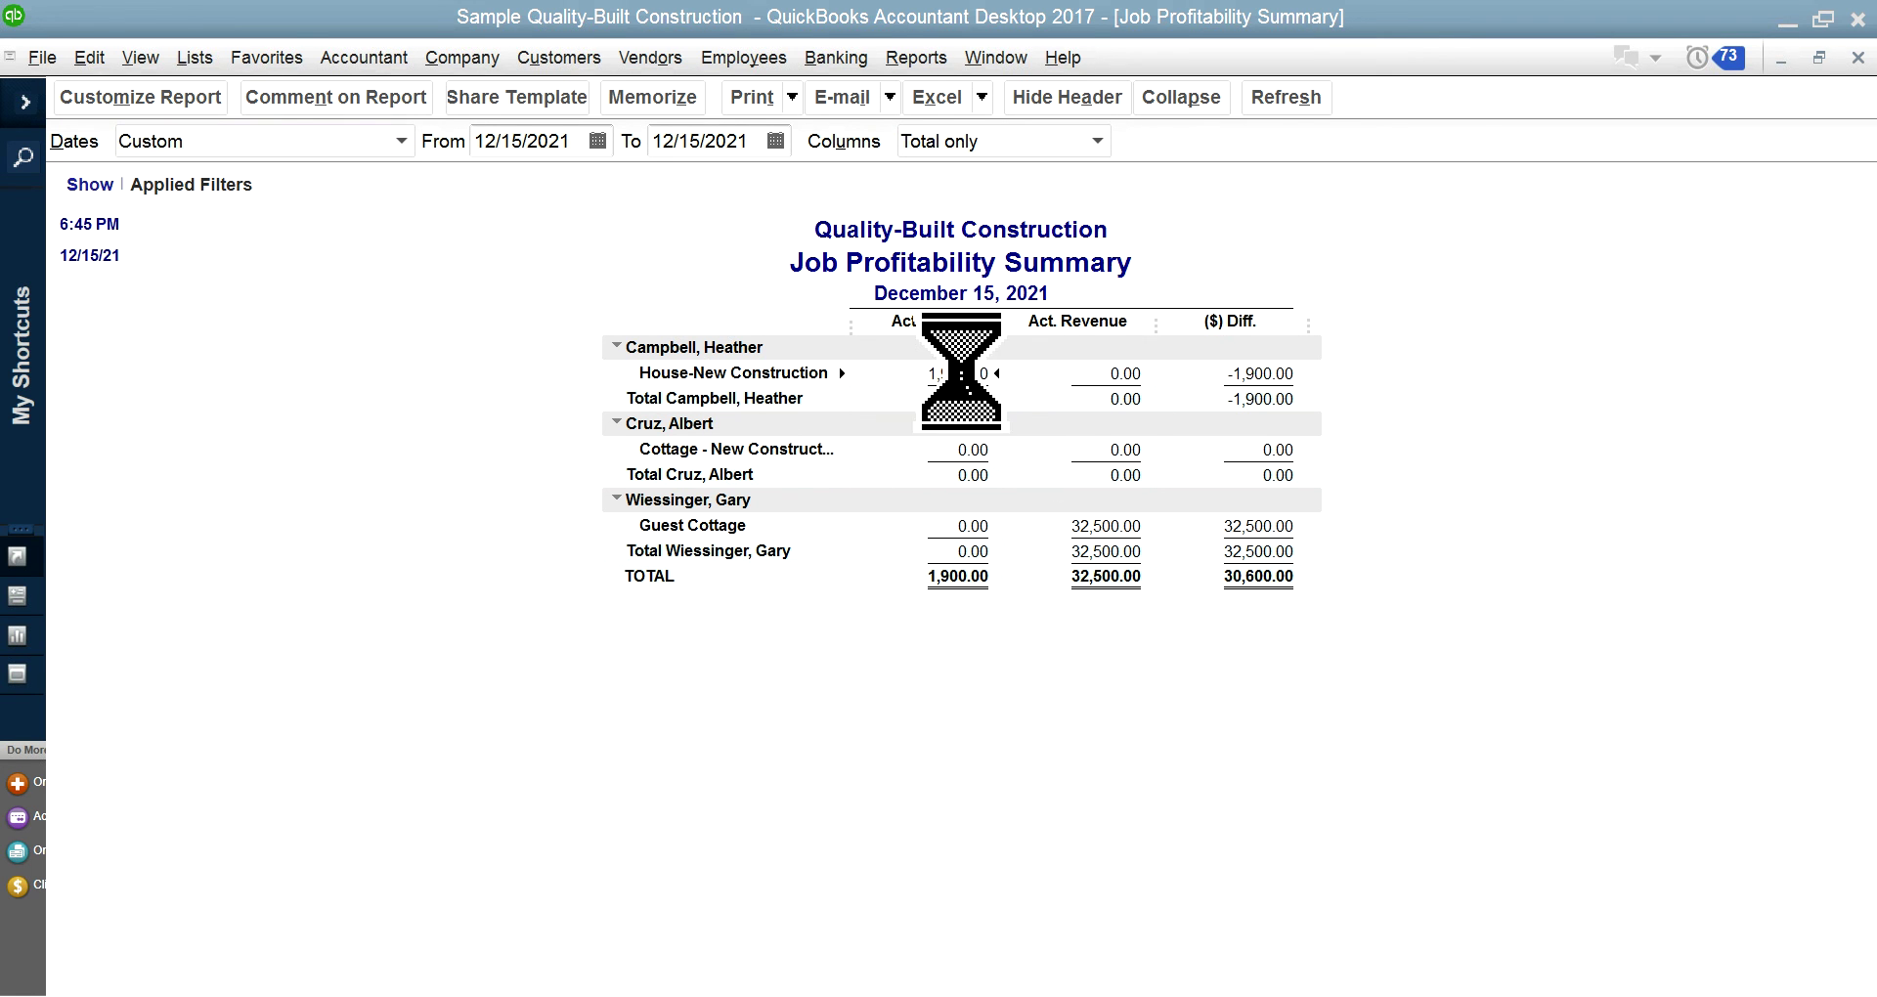
{"action": "double_click", "coordinate": [962, 371]}
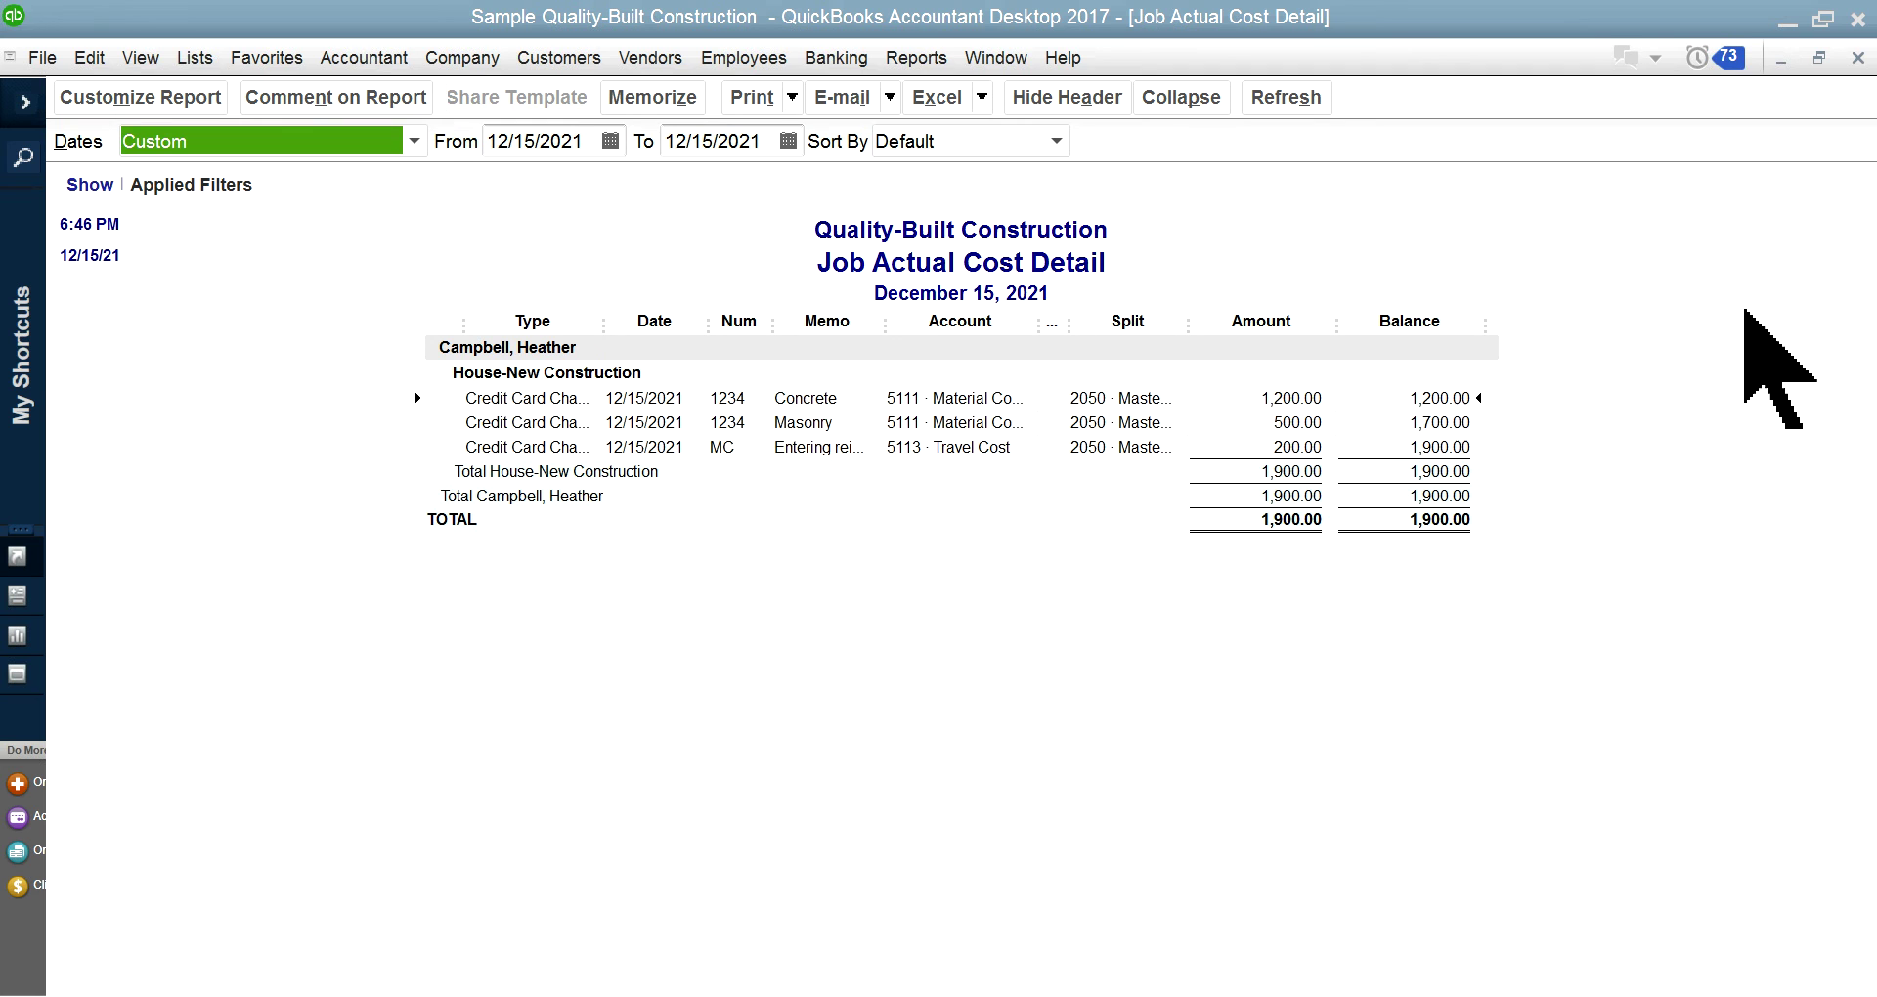
{"action": "left_click", "coordinate": [1857, 57]}
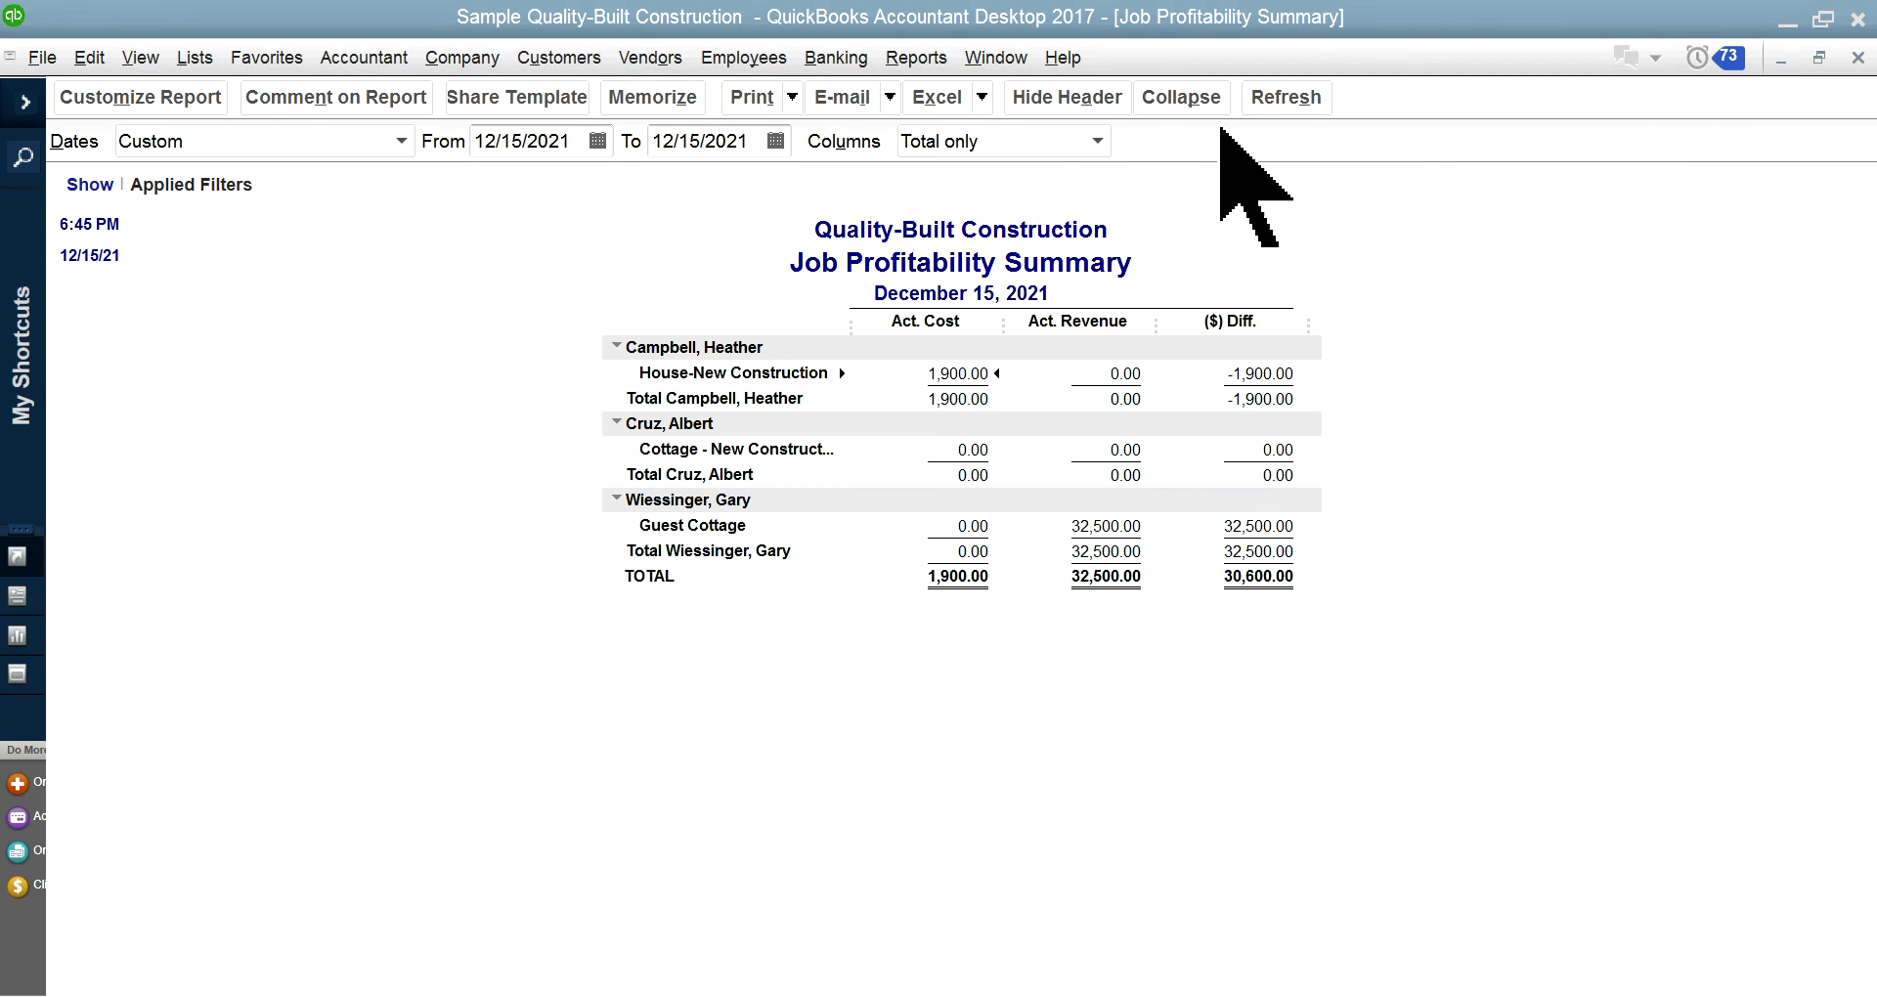
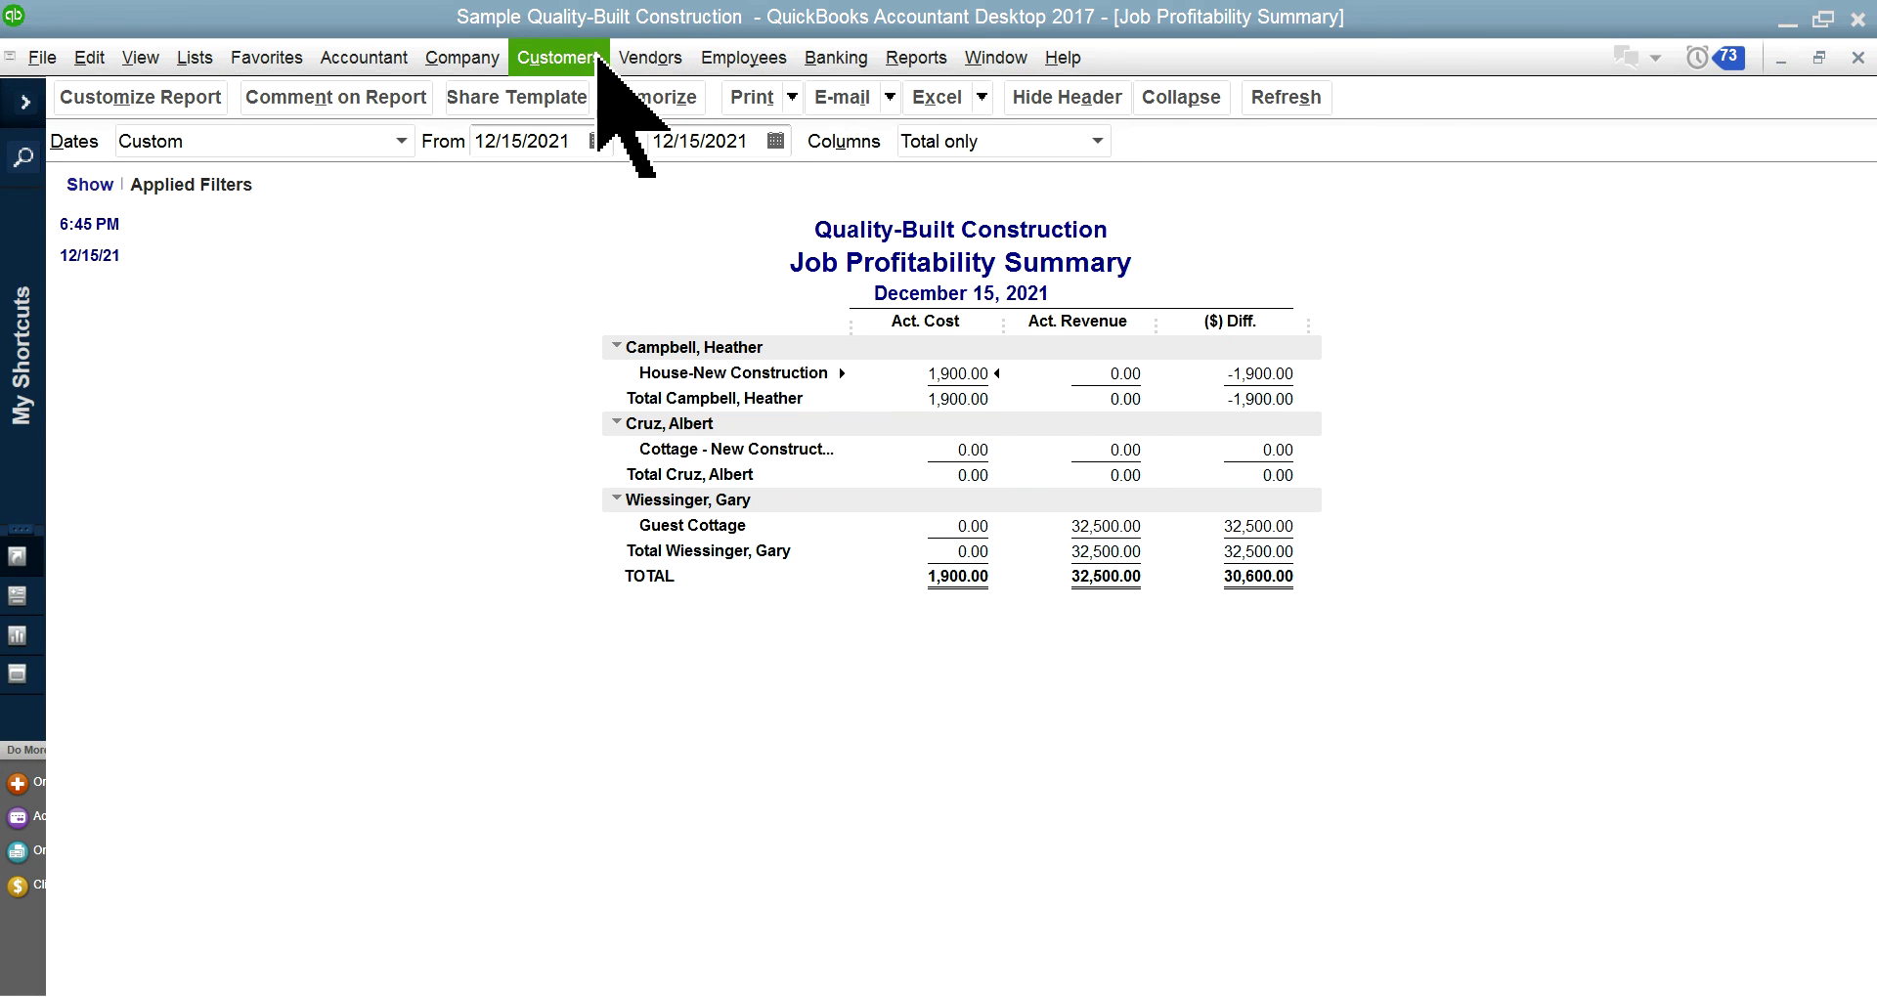
Return to the Home page, view the item lines of a blank Write Checks form, and close it without an entry
{"action": "left_click", "coordinate": [481, 64]}
{"action": "mouse_move", "coordinate": [522, 66]}
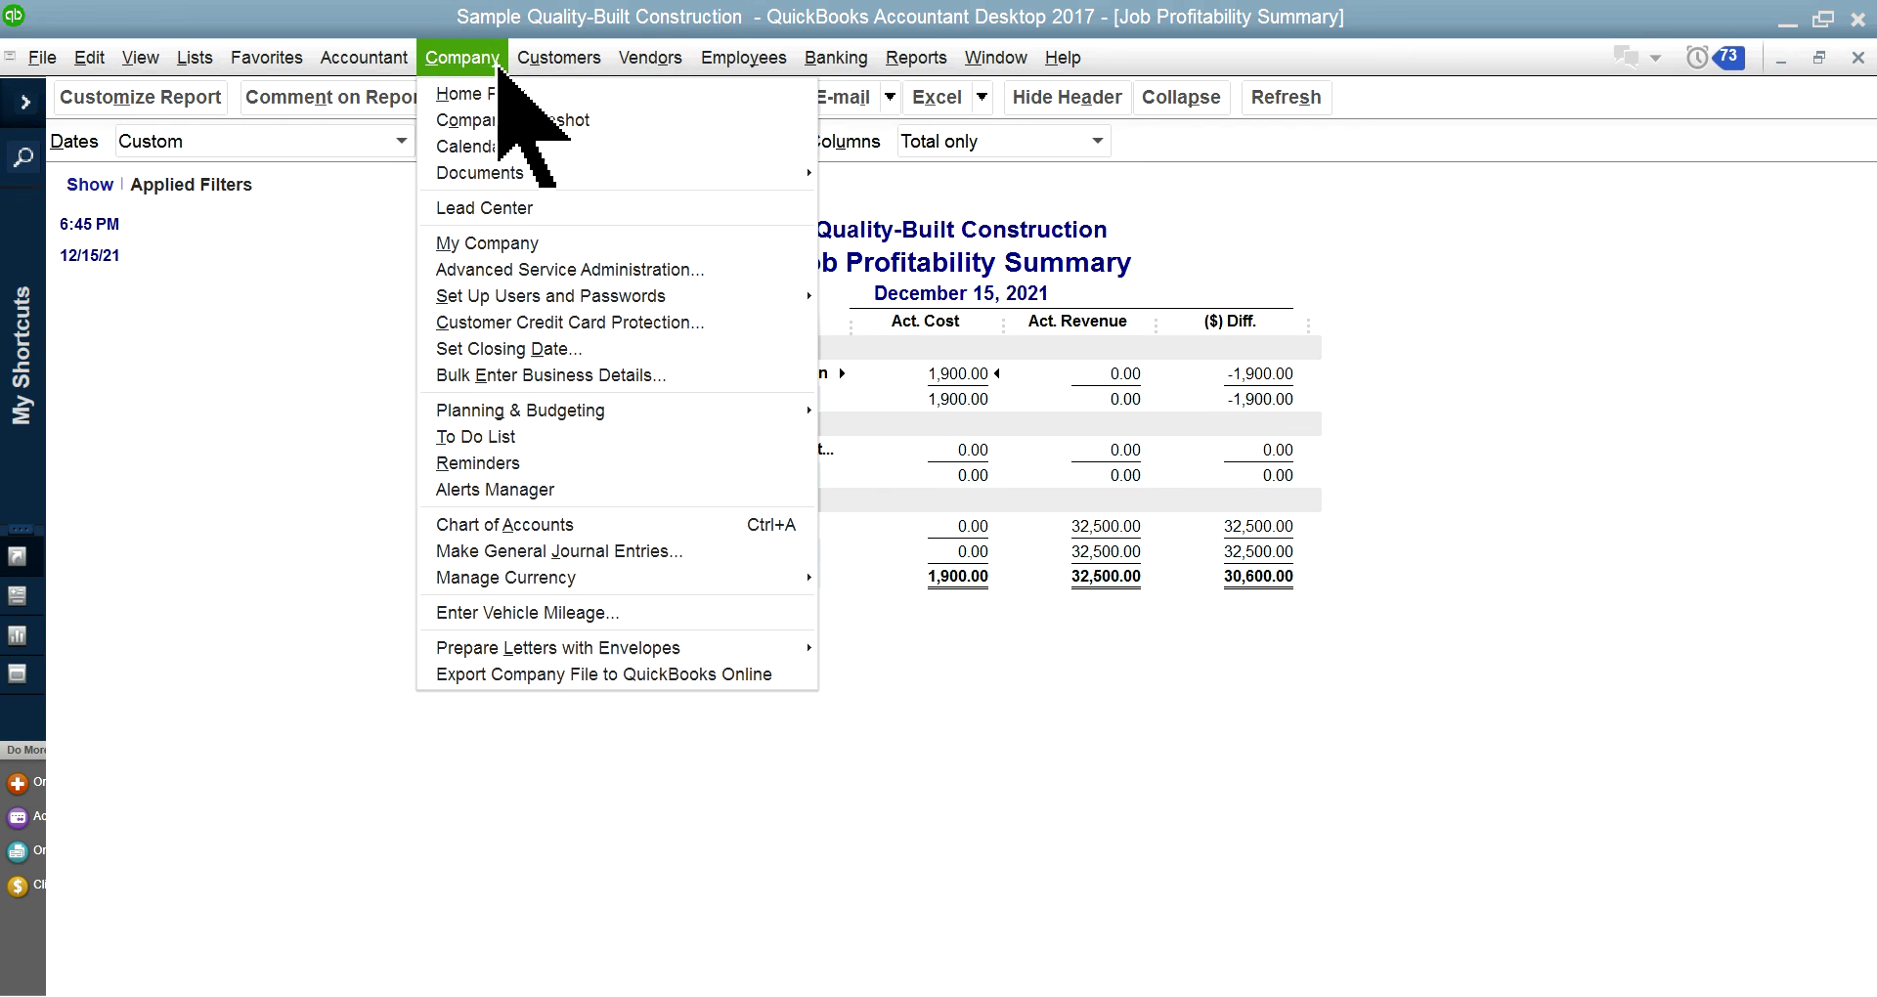
{"action": "left_click", "coordinate": [479, 101]}
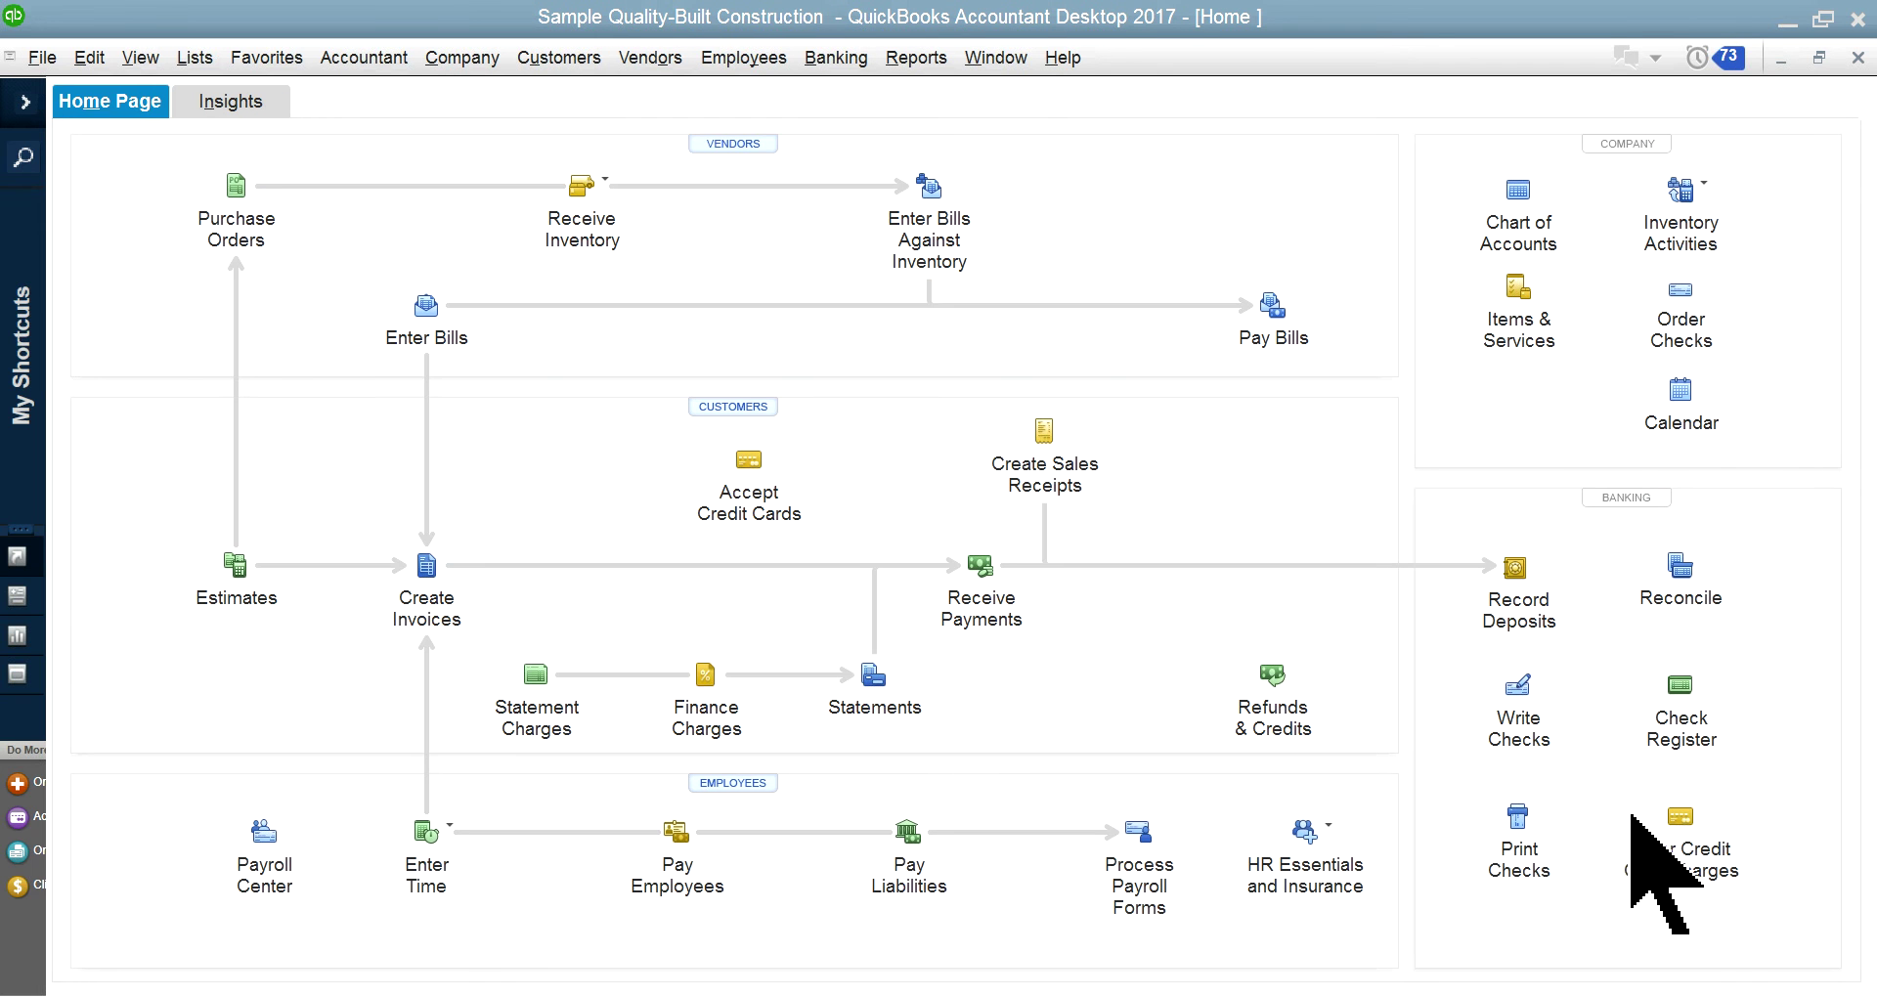
{"action": "left_click", "coordinate": [1515, 725]}
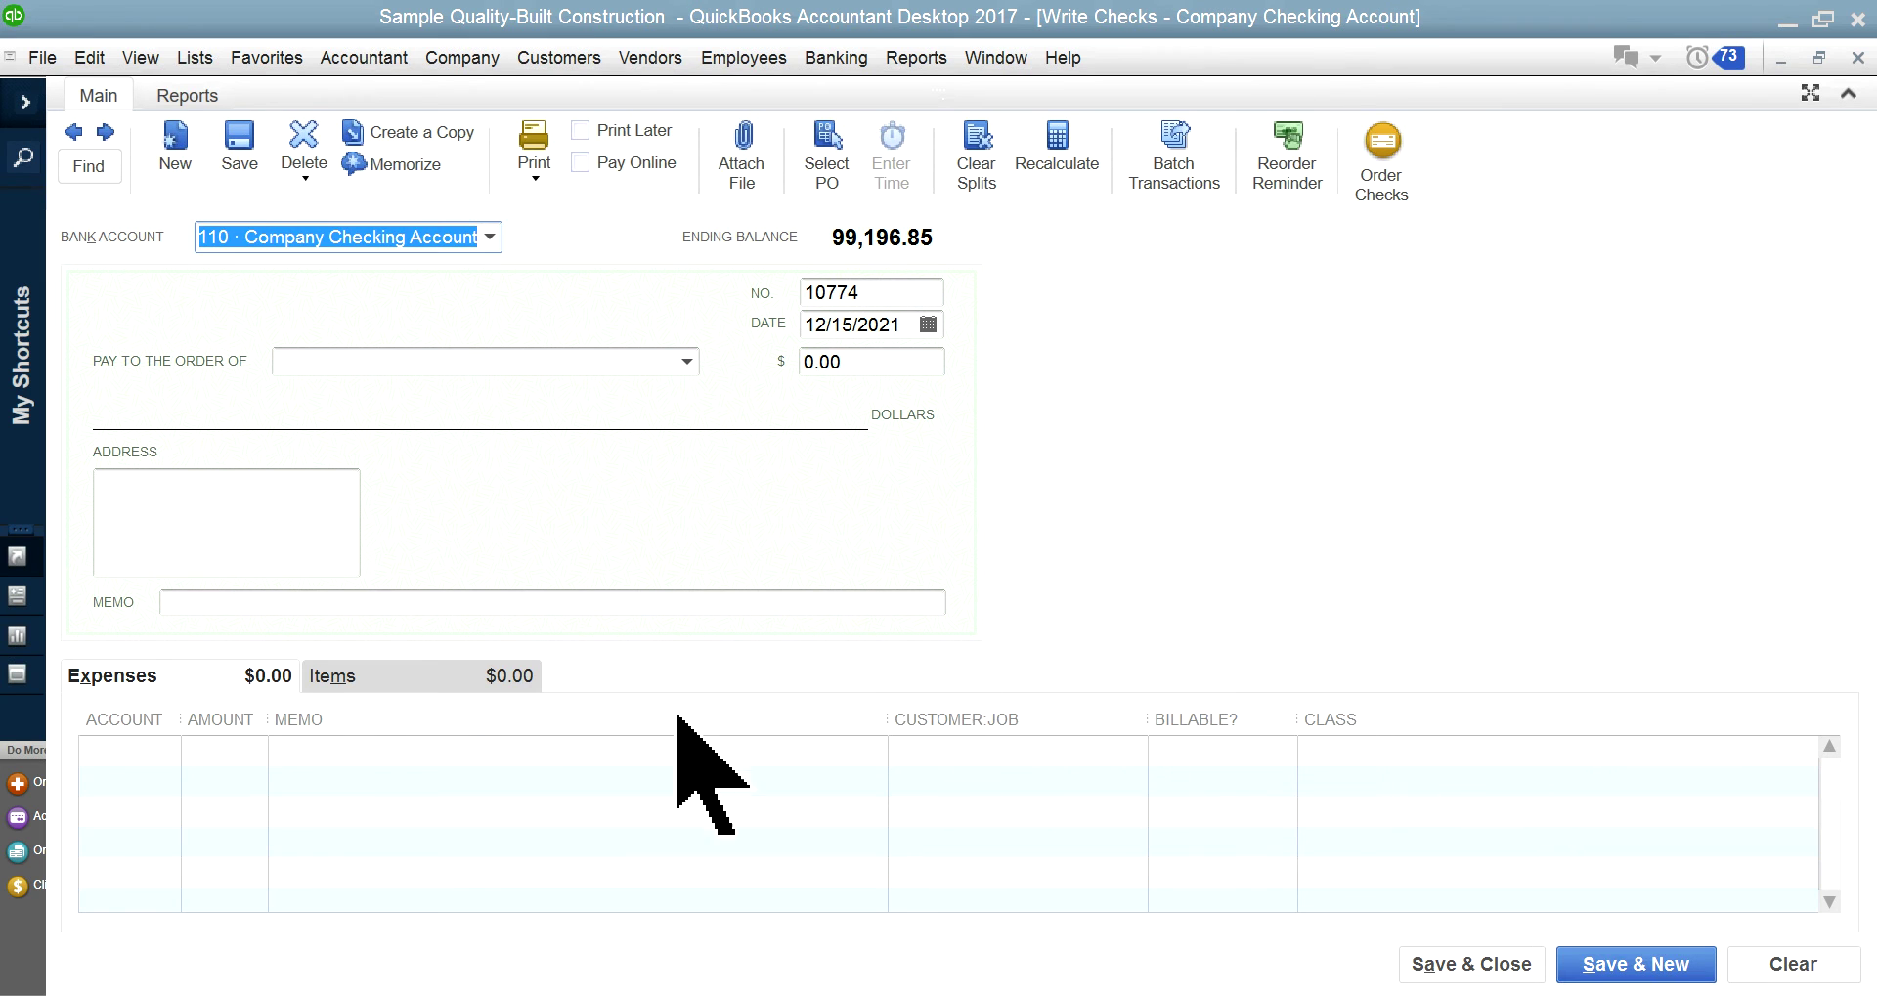
{"action": "left_click", "coordinate": [369, 683]}
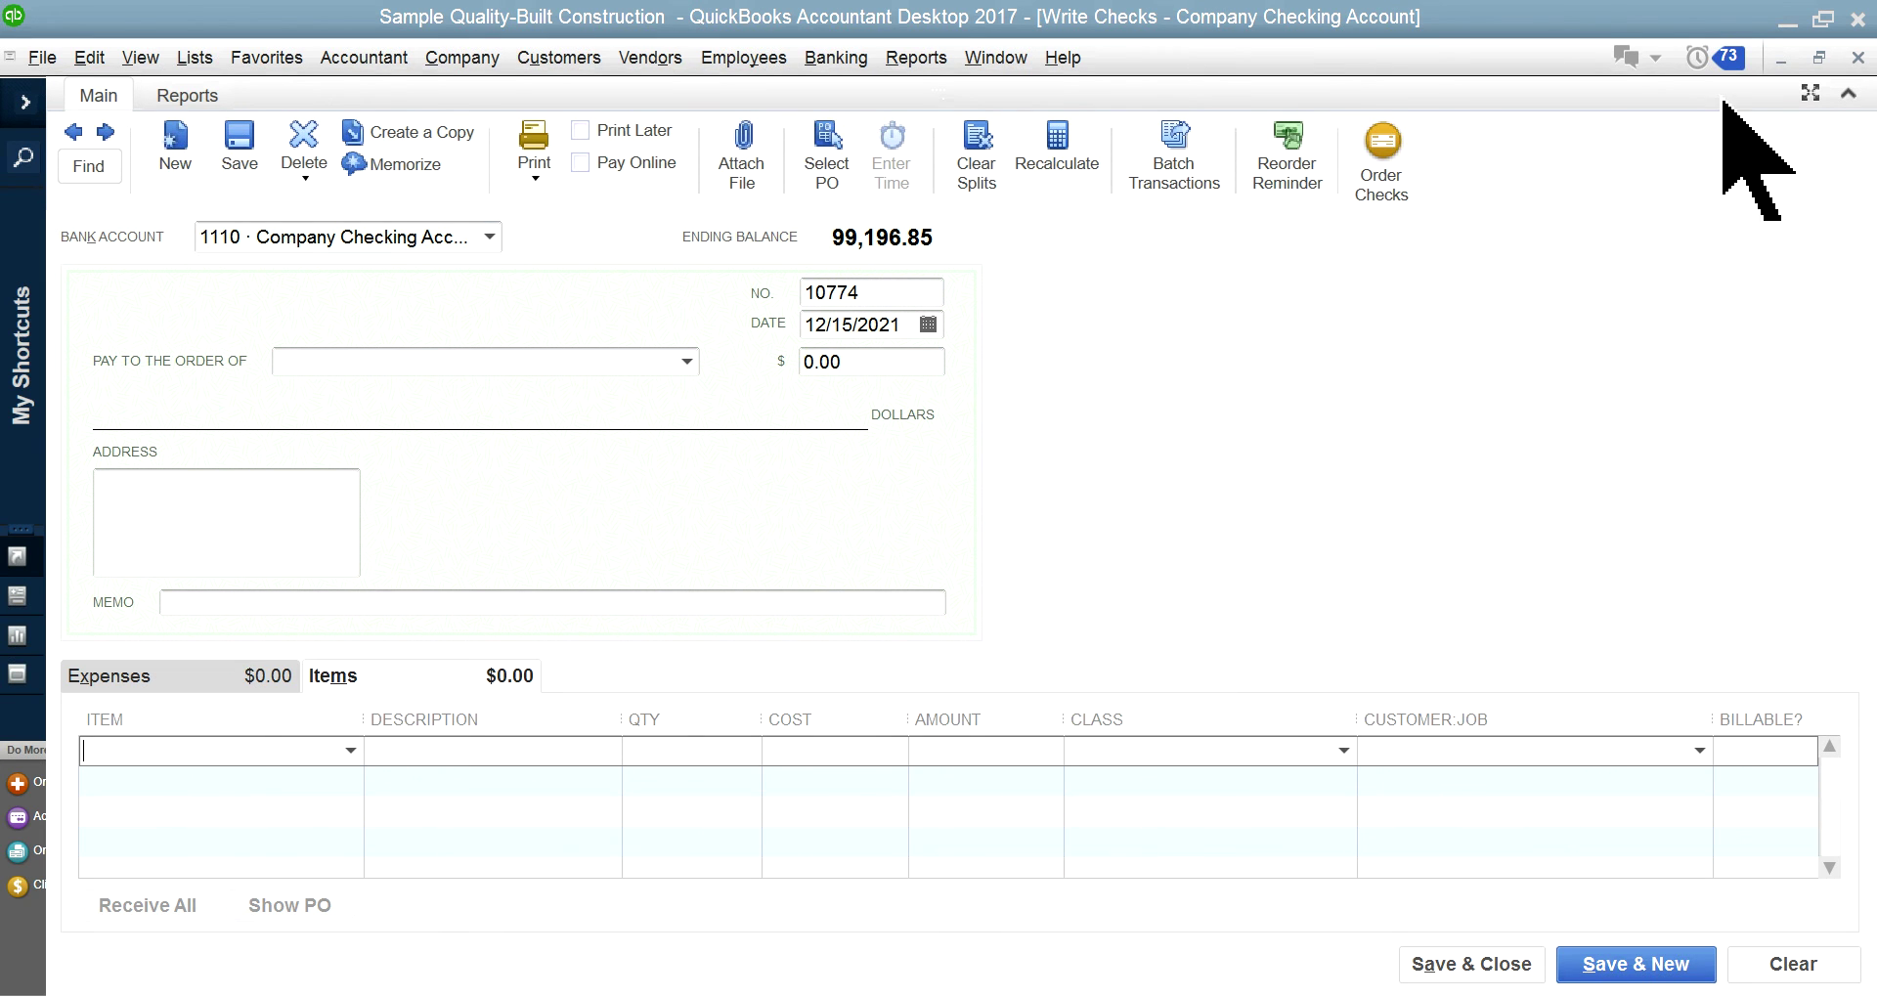
{"action": "left_click", "coordinate": [1858, 56]}
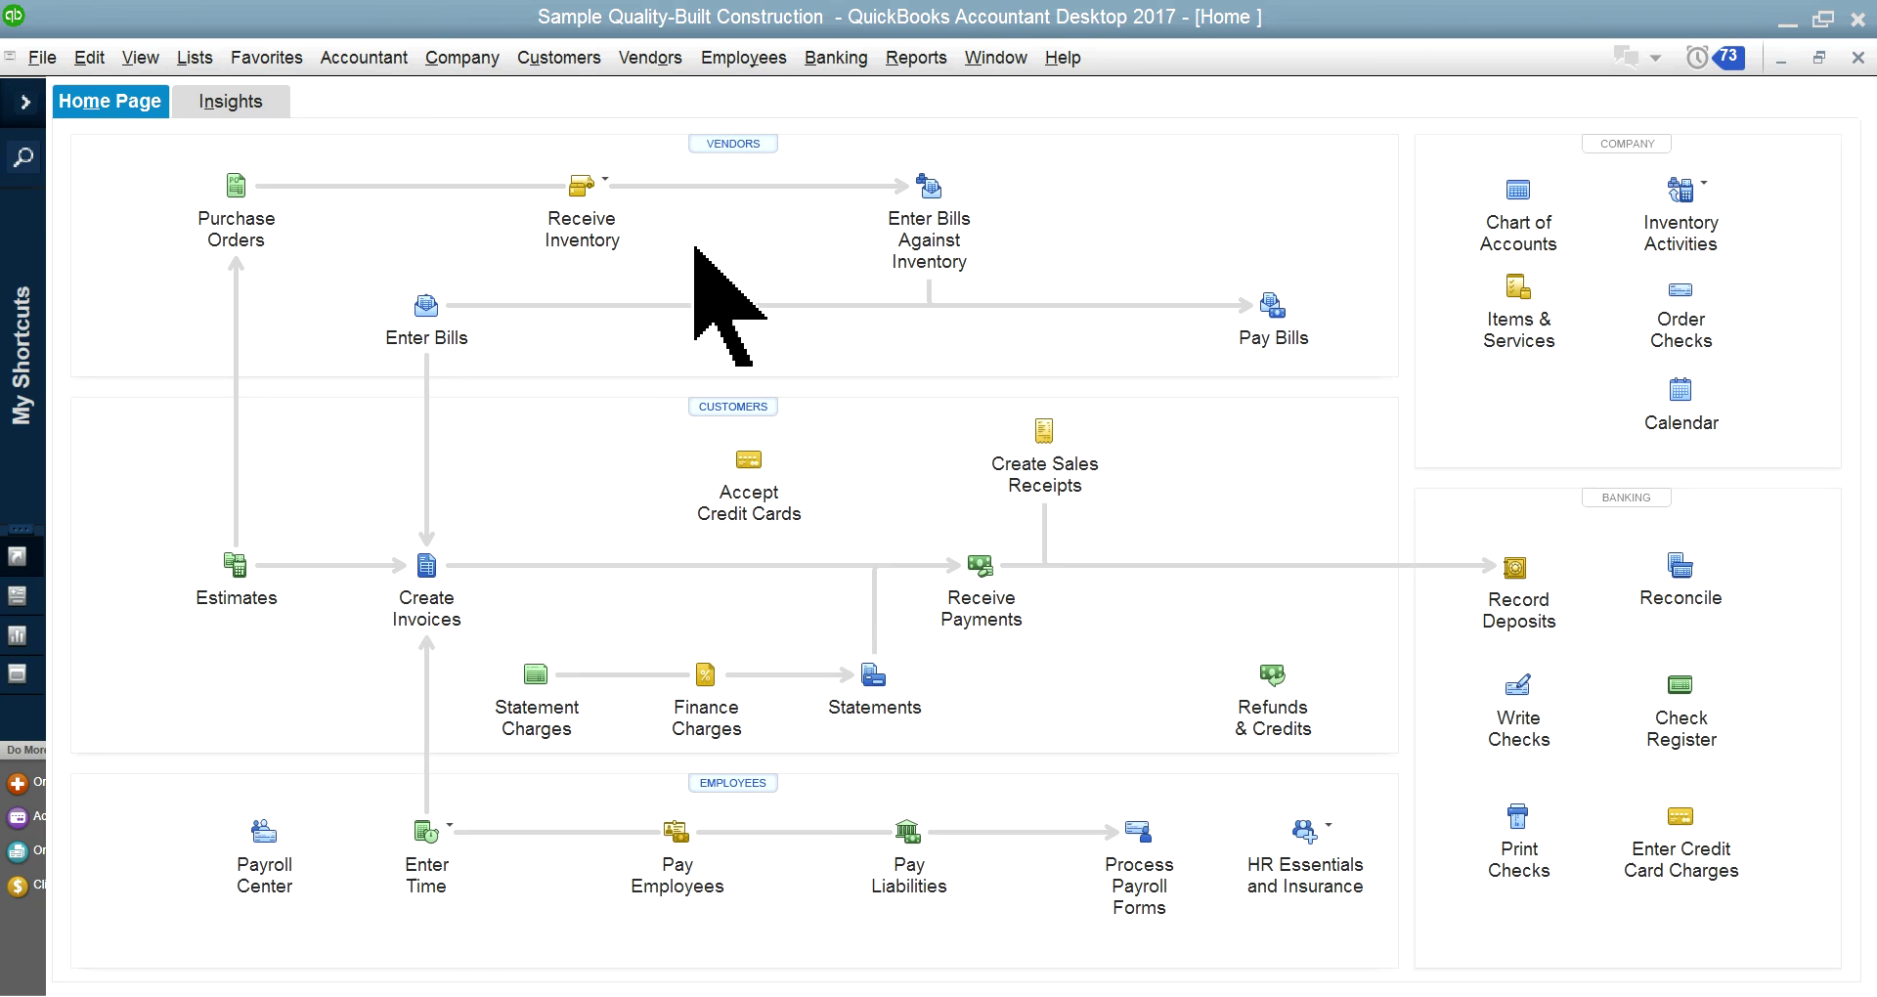
View a blank Enter Bills form with its Expenses and Items sections, and close it without an entry
{"action": "left_click", "coordinate": [455, 322]}
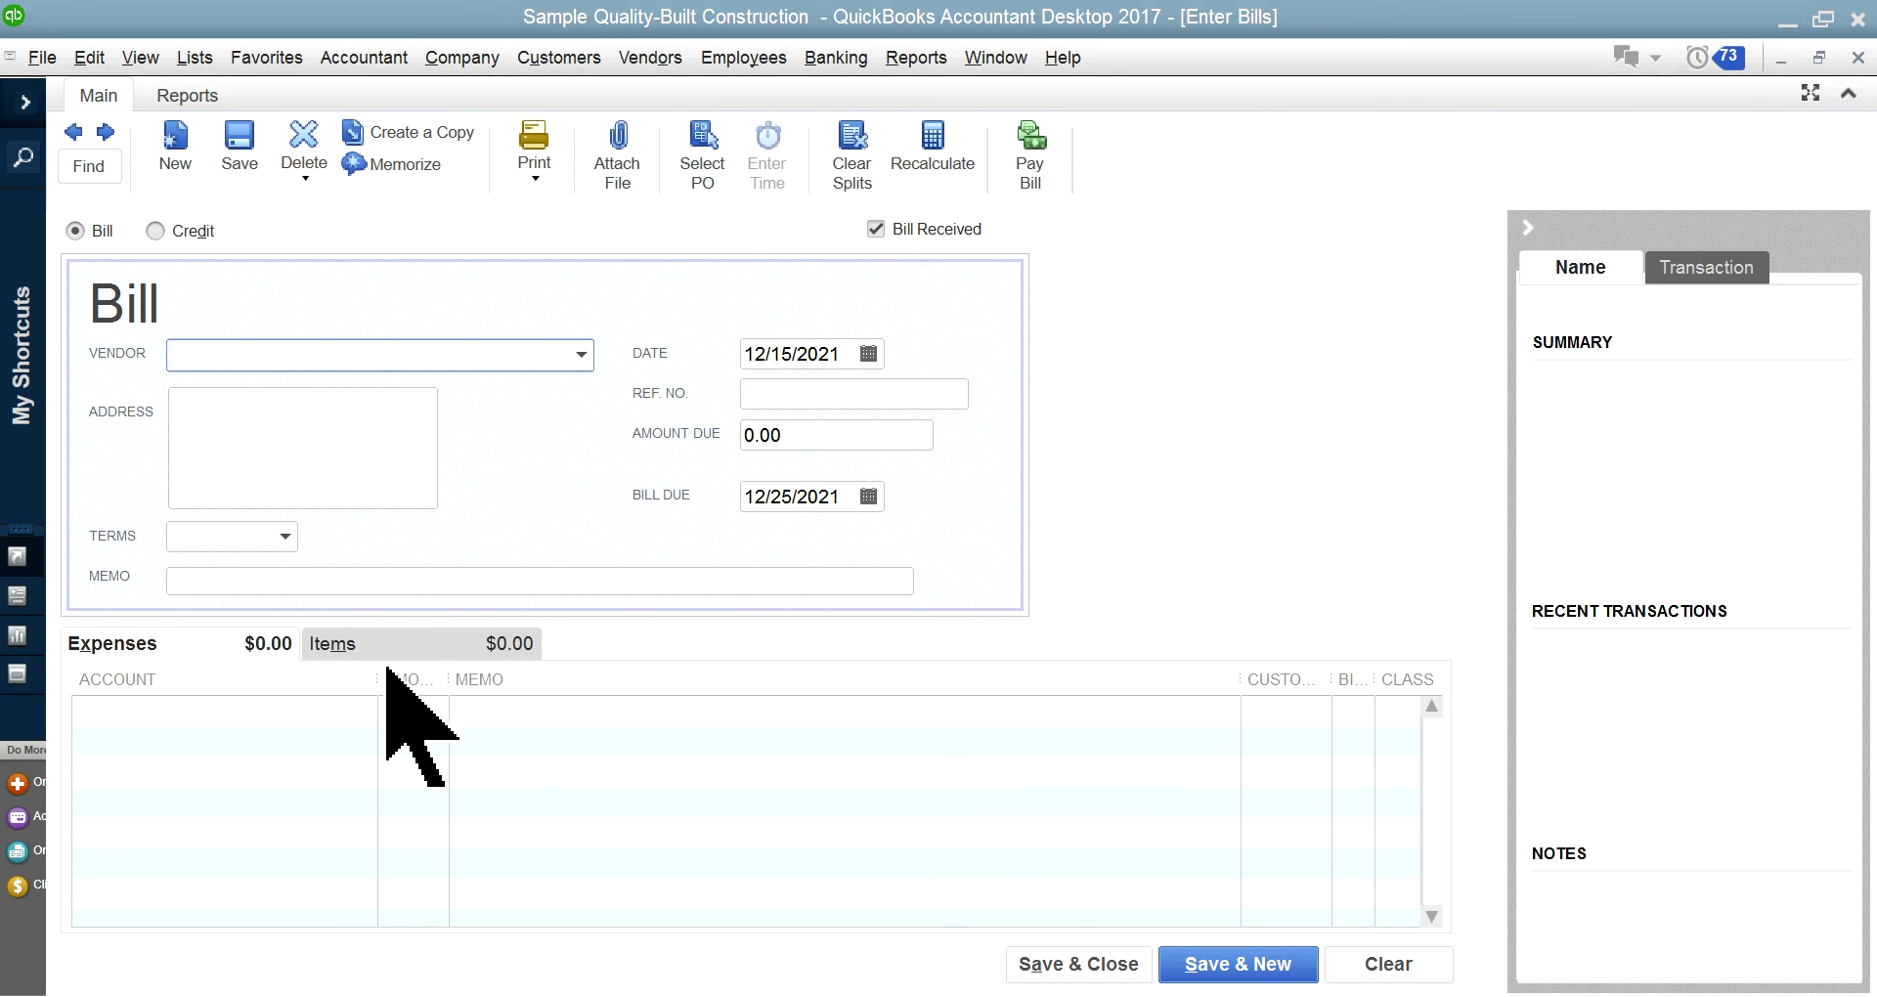
{"action": "left_click", "coordinate": [1856, 57]}
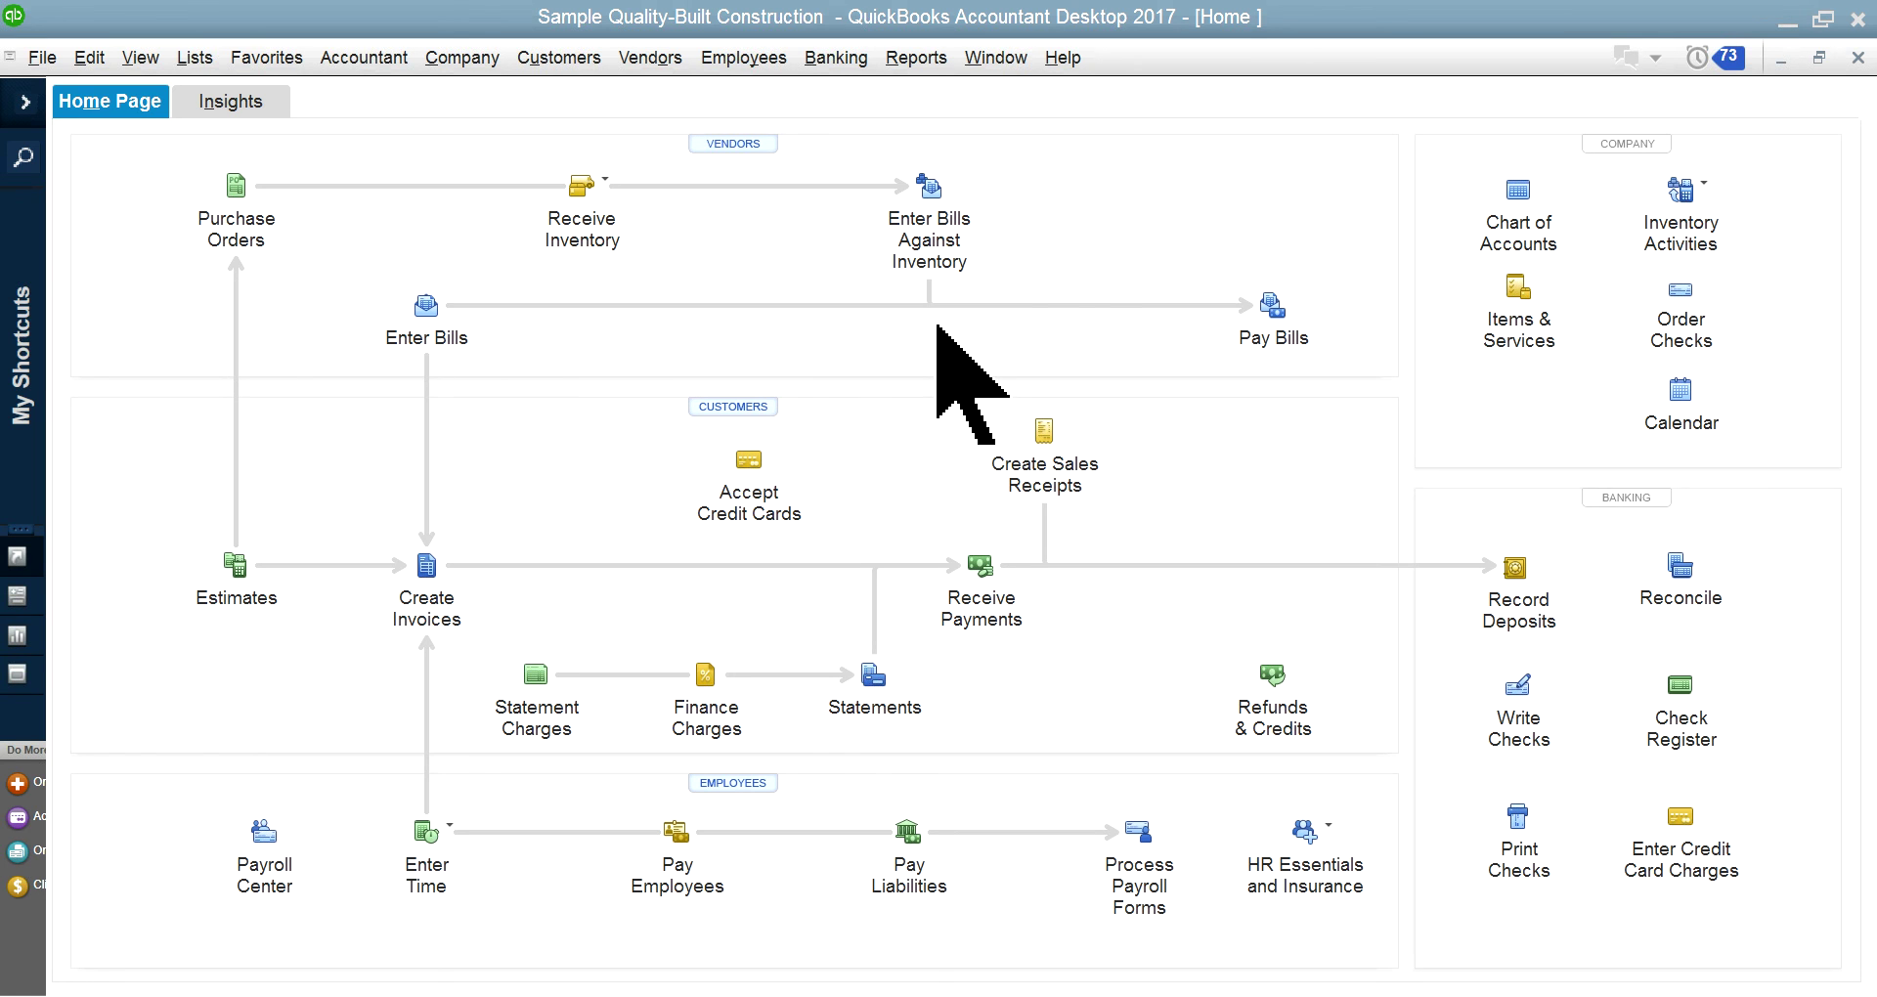
Tile all open windows vertically and close the Home window so only the job costing reports remain on display
{"action": "left_click", "coordinate": [995, 57]}
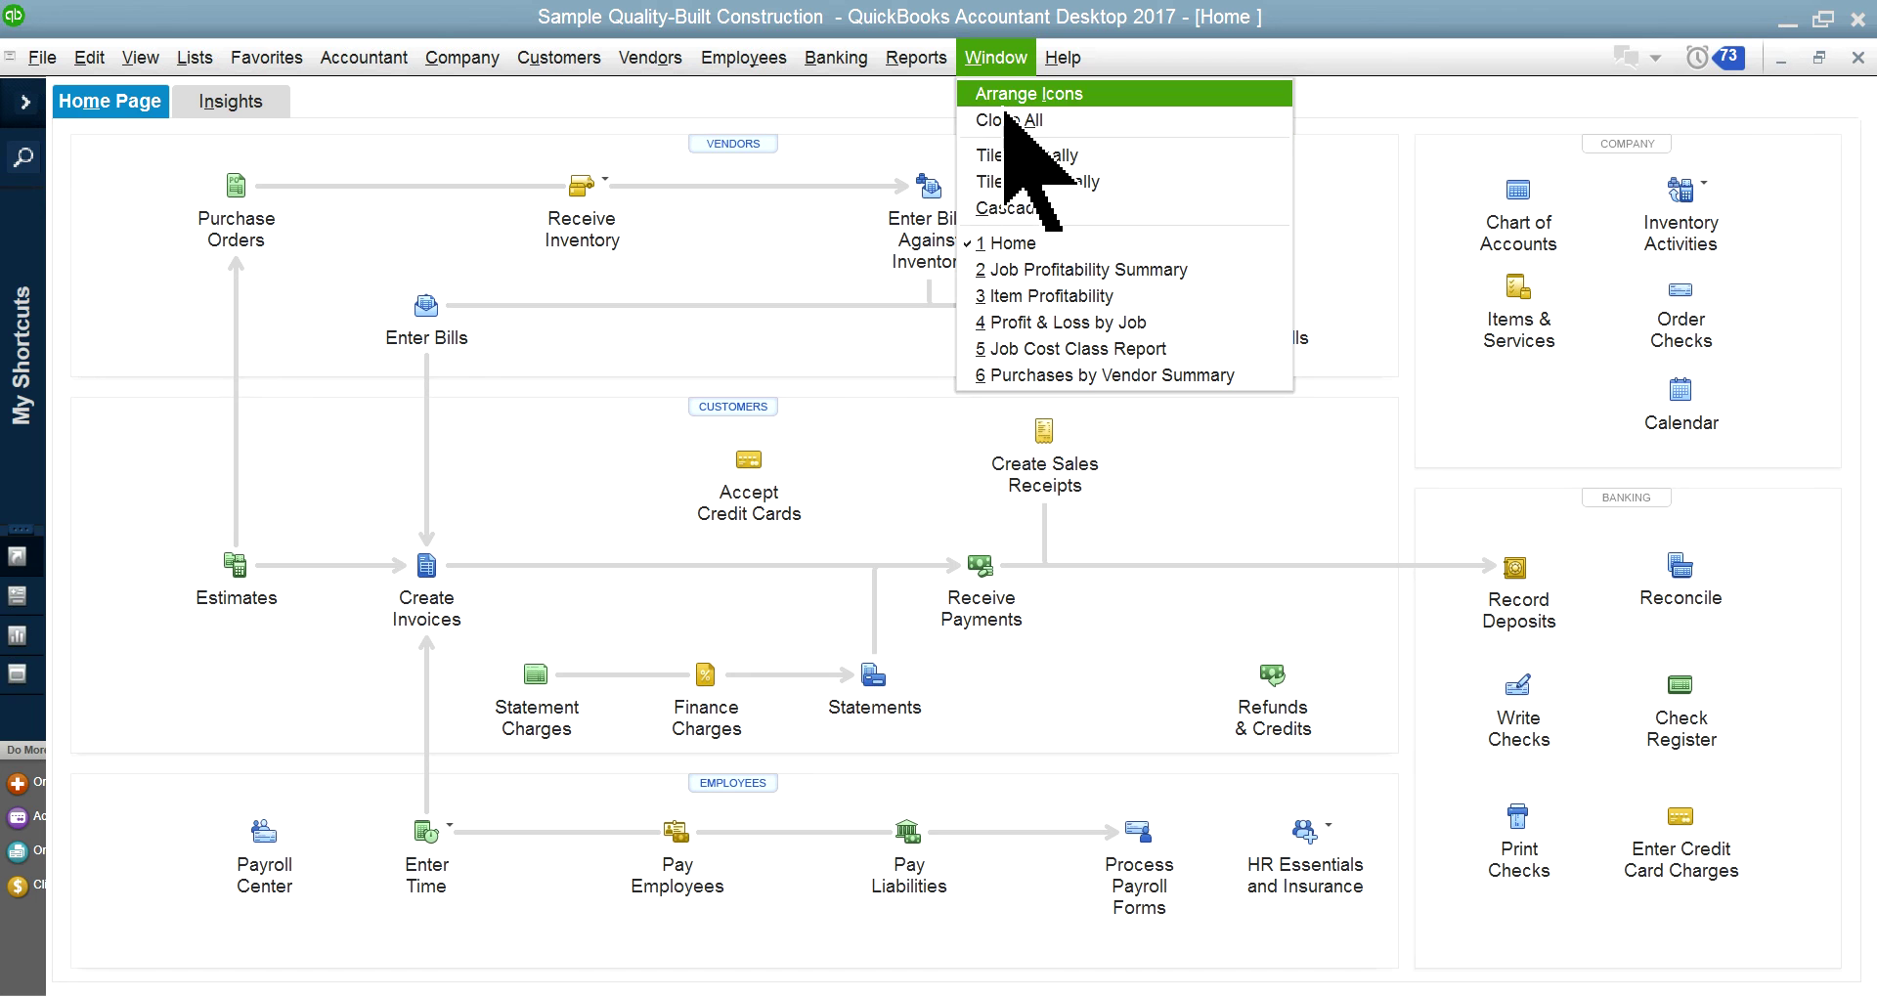
{"action": "left_click", "coordinate": [1007, 154]}
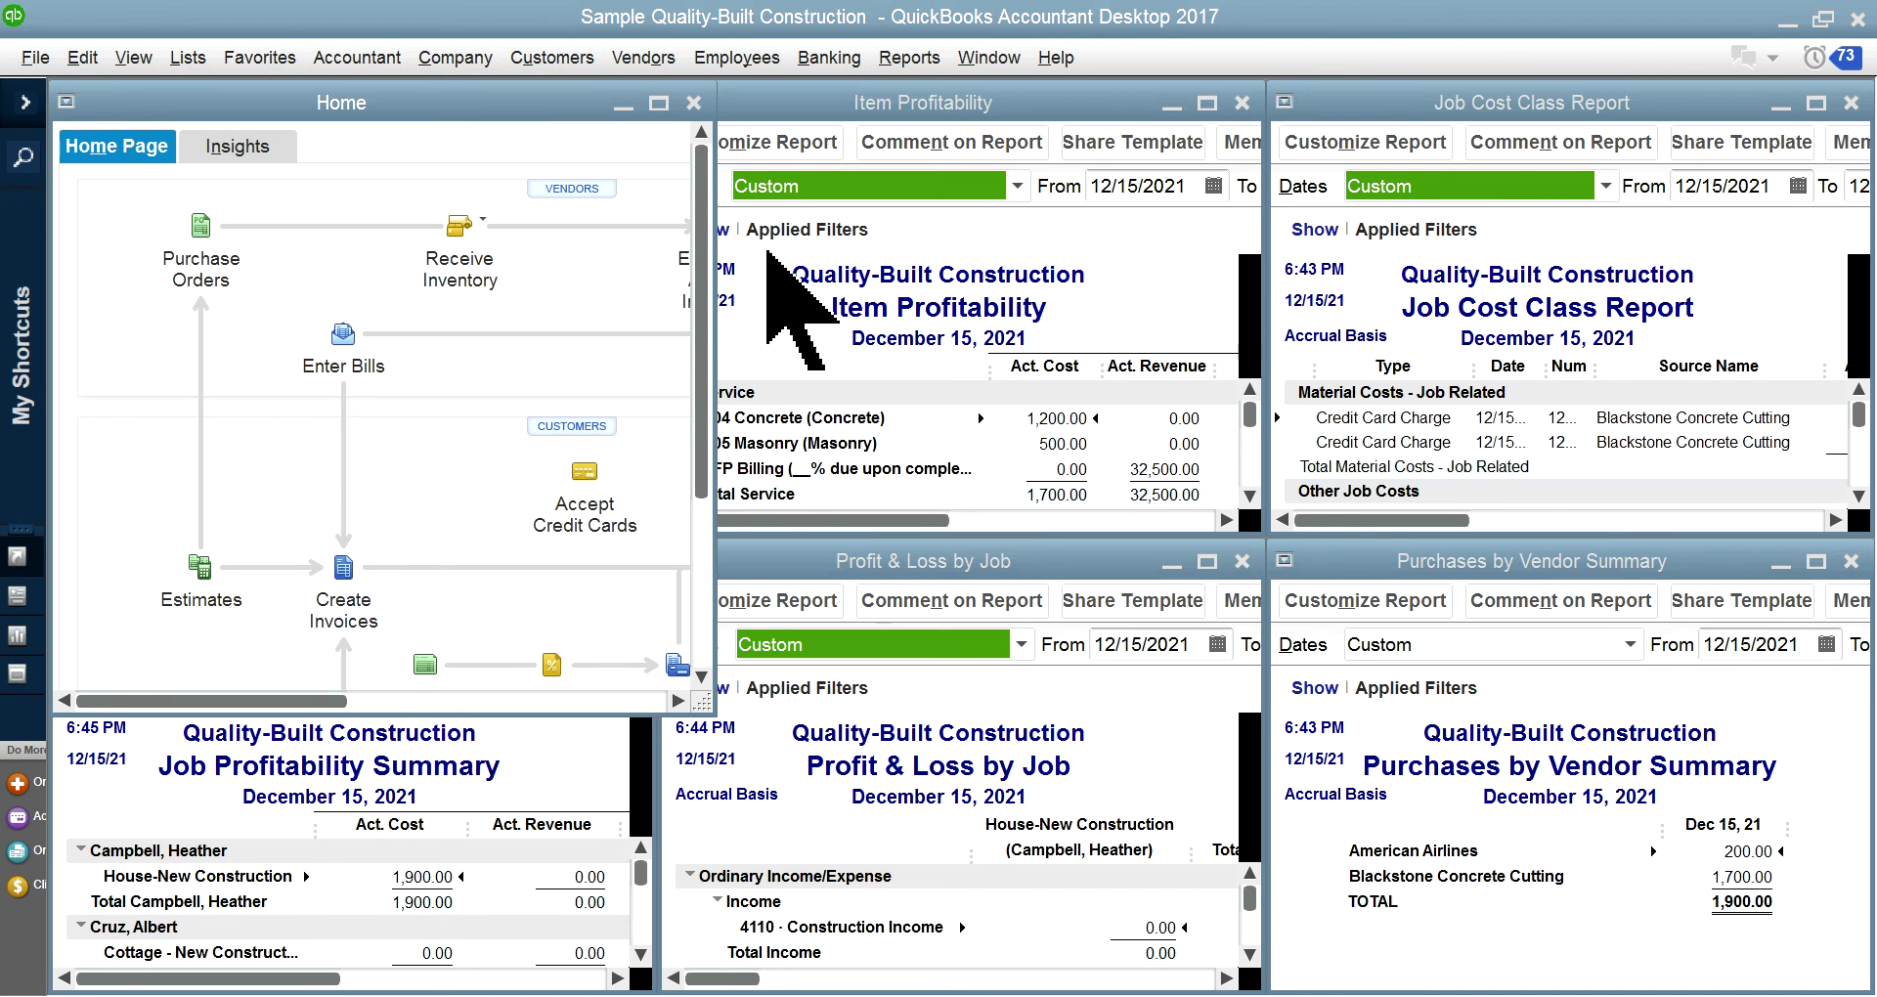
{"action": "left_click", "coordinate": [693, 102]}
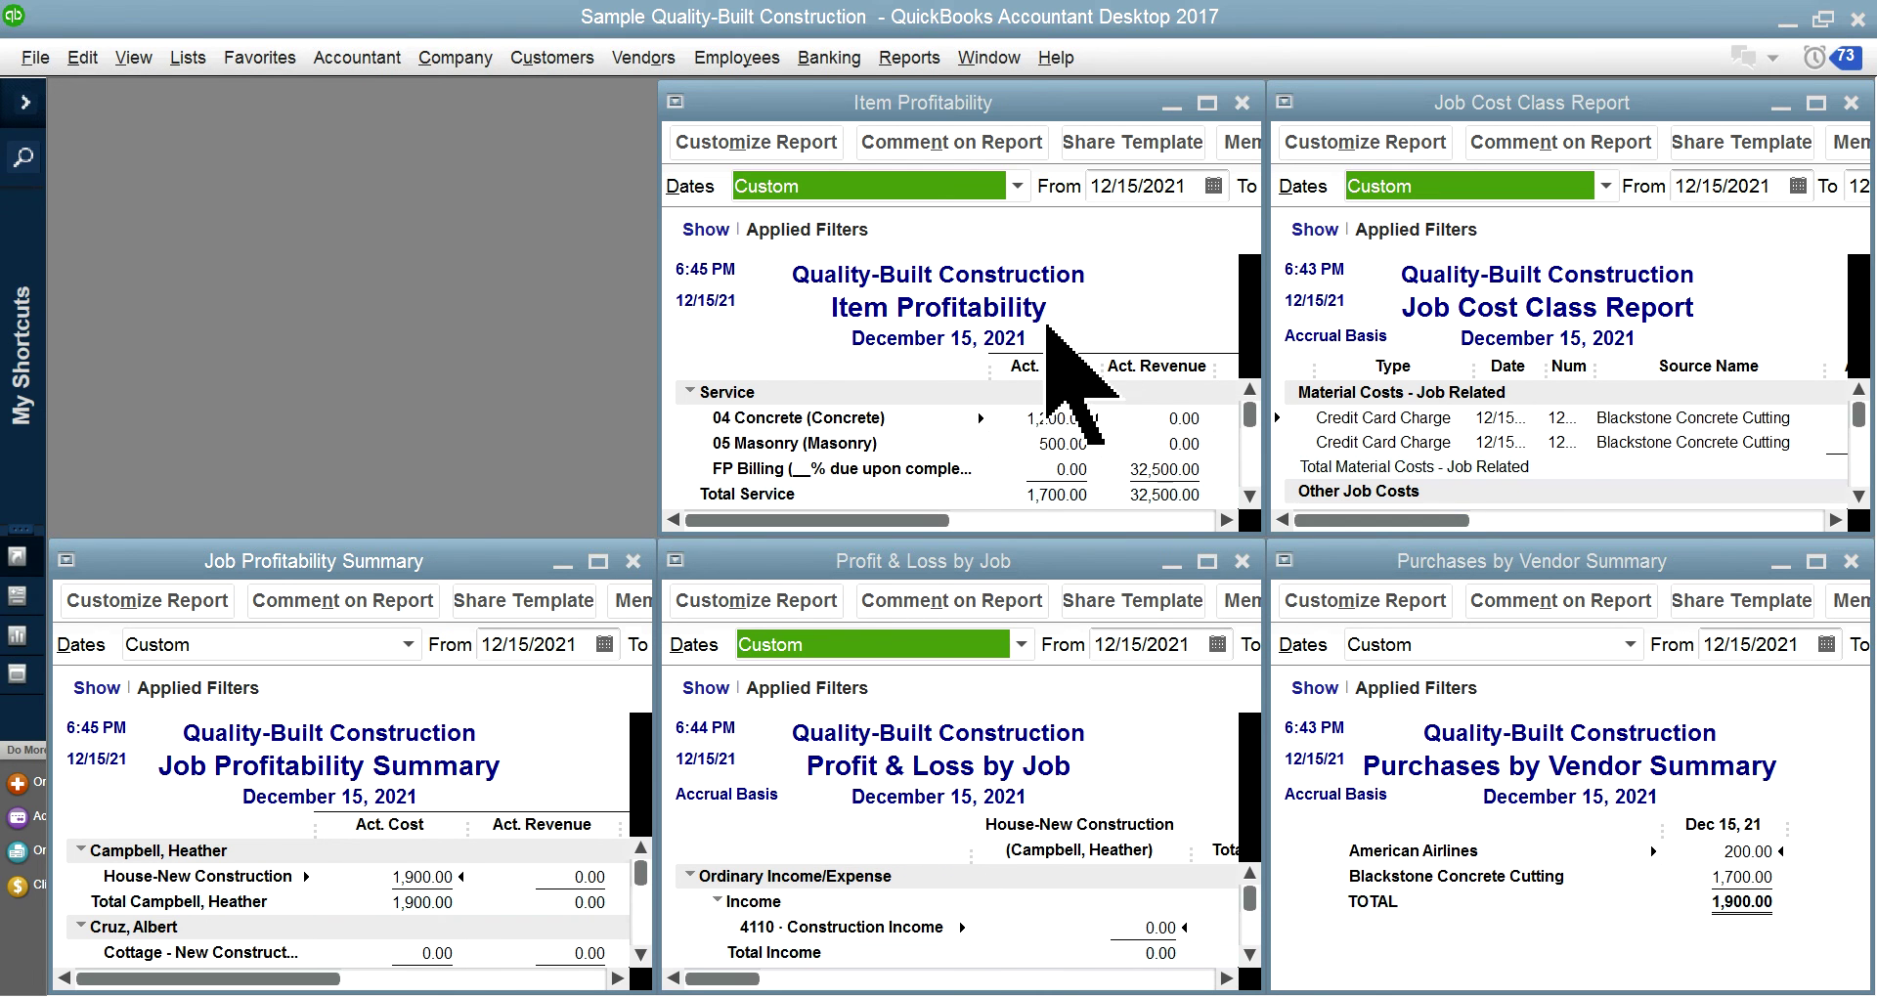
{"action": "left_click", "coordinate": [937, 55]}
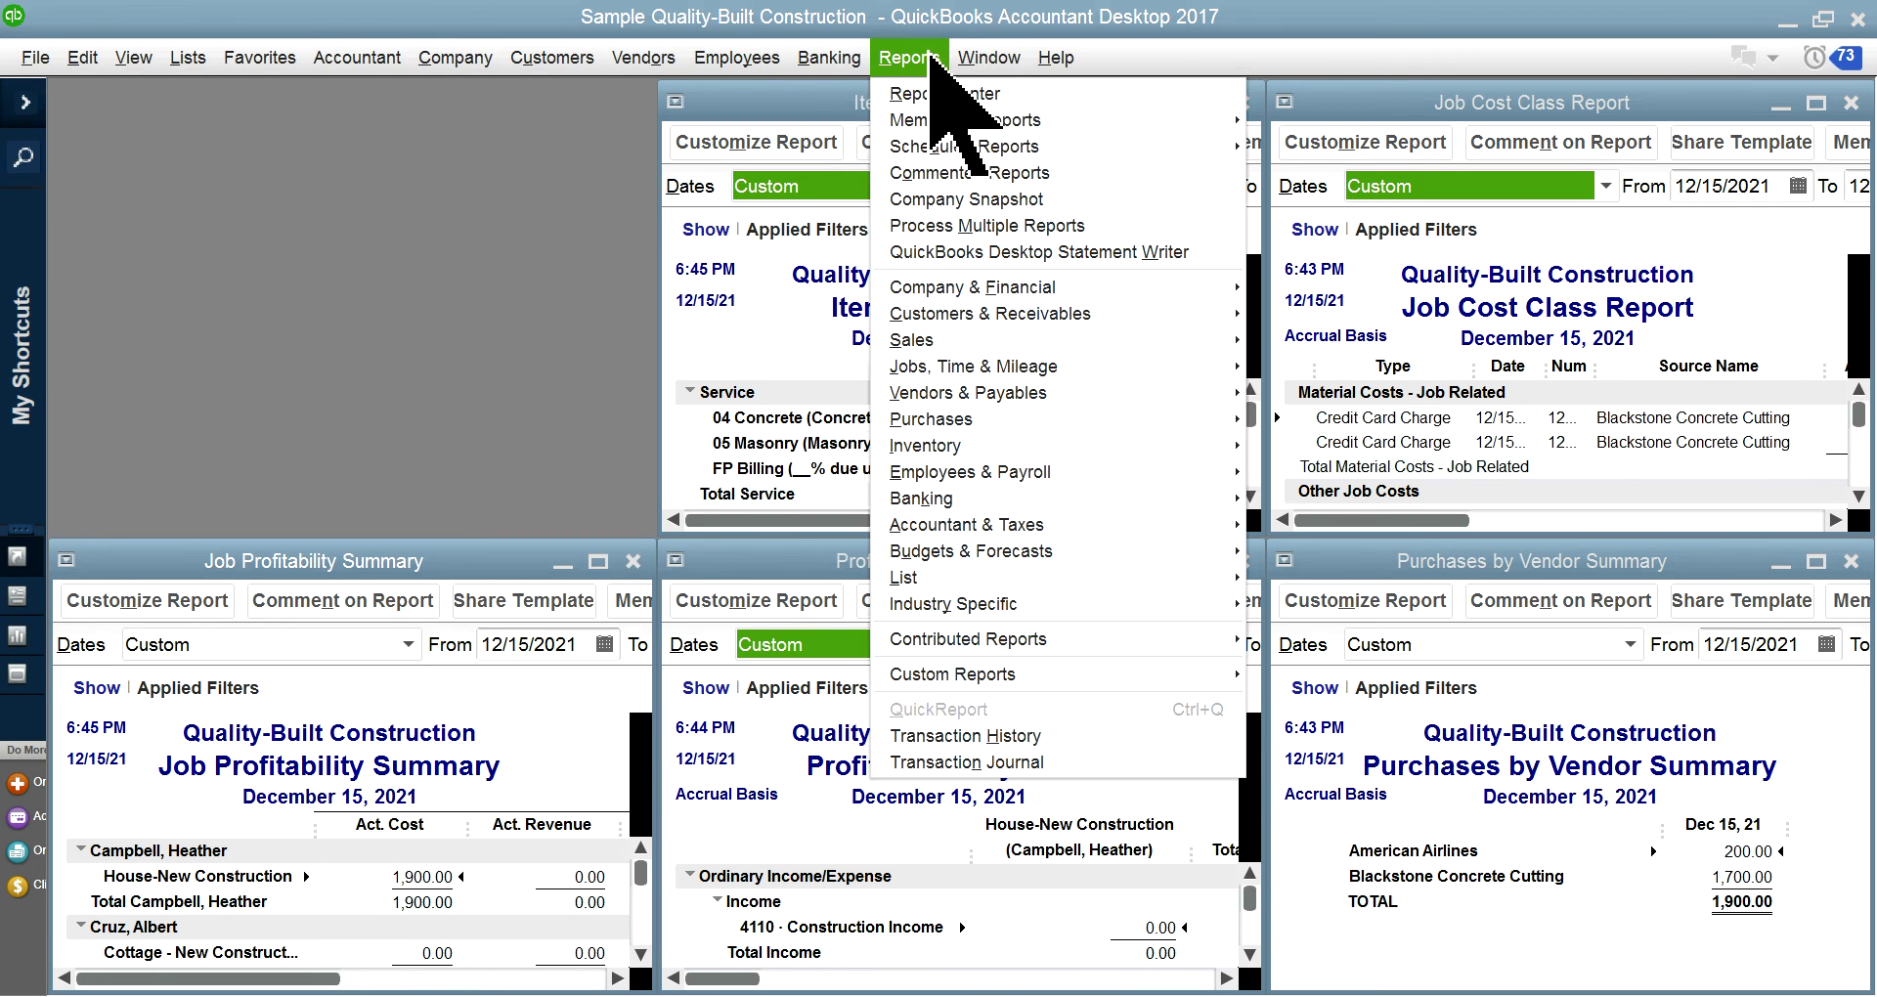
{"action": "mouse_move", "coordinate": [1212, 293]}
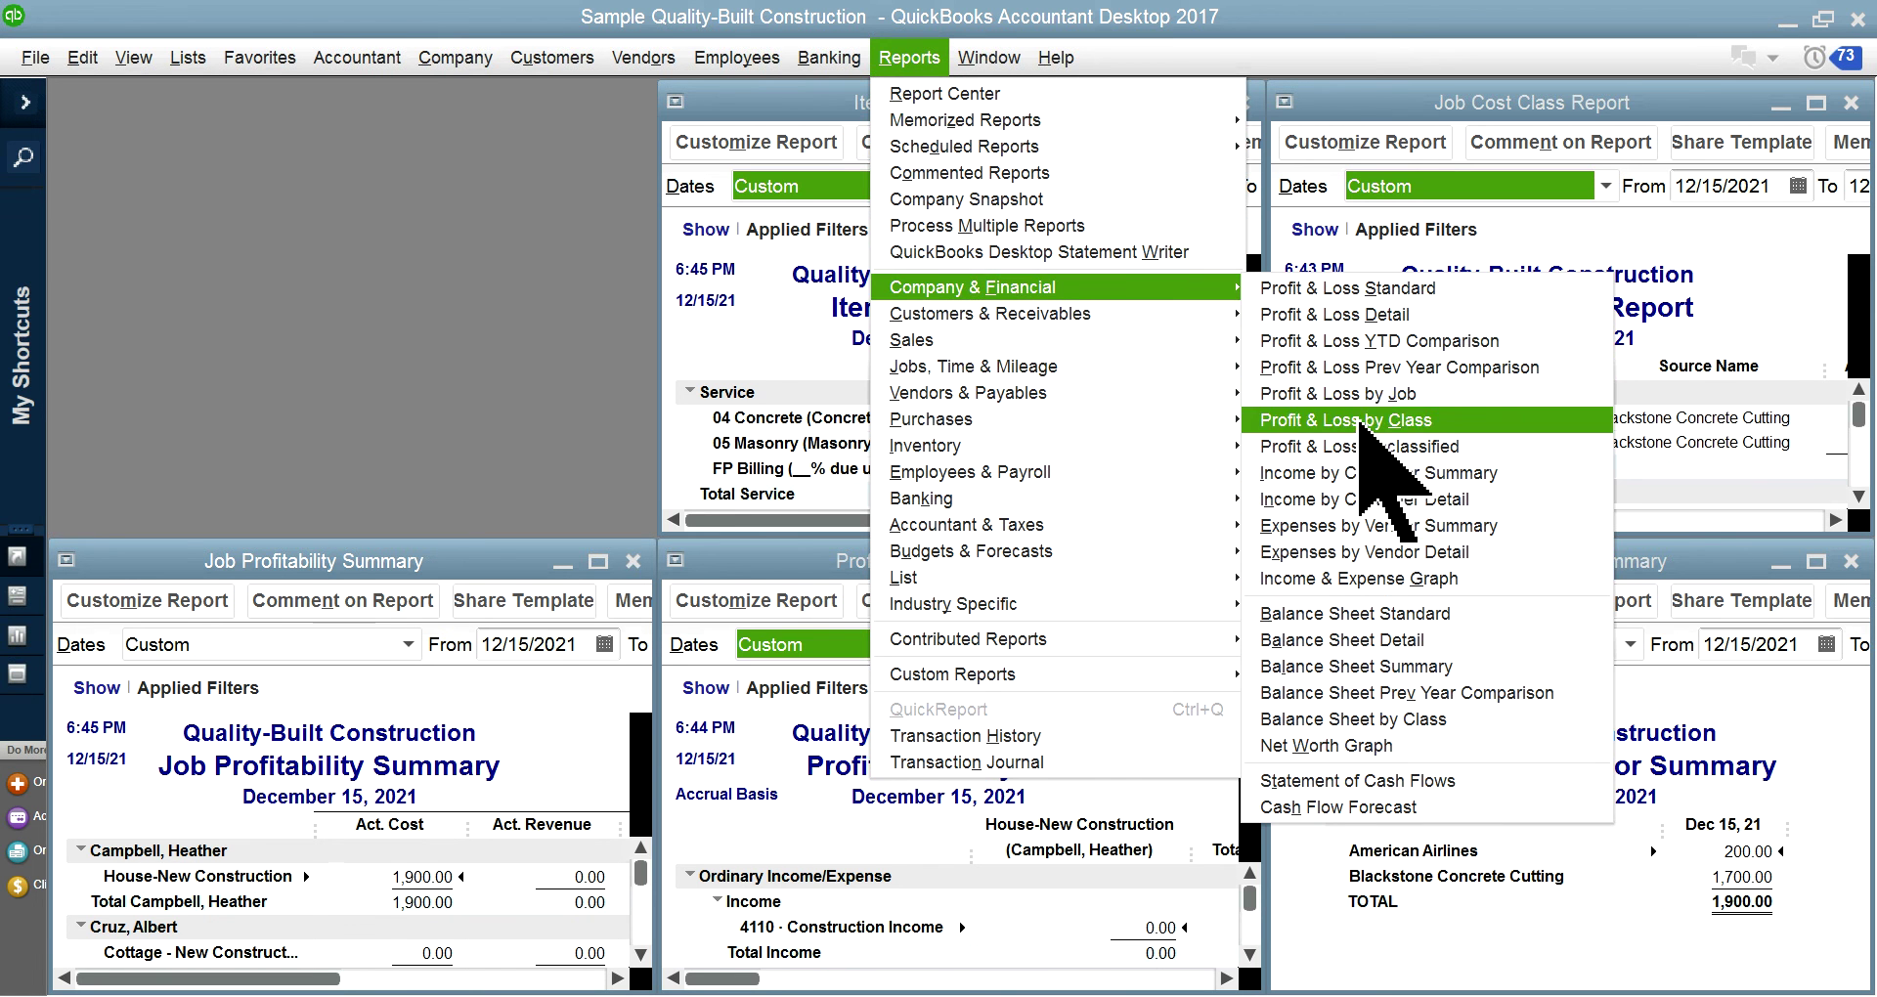
{"action": "mouse_move", "coordinate": [978, 367]}
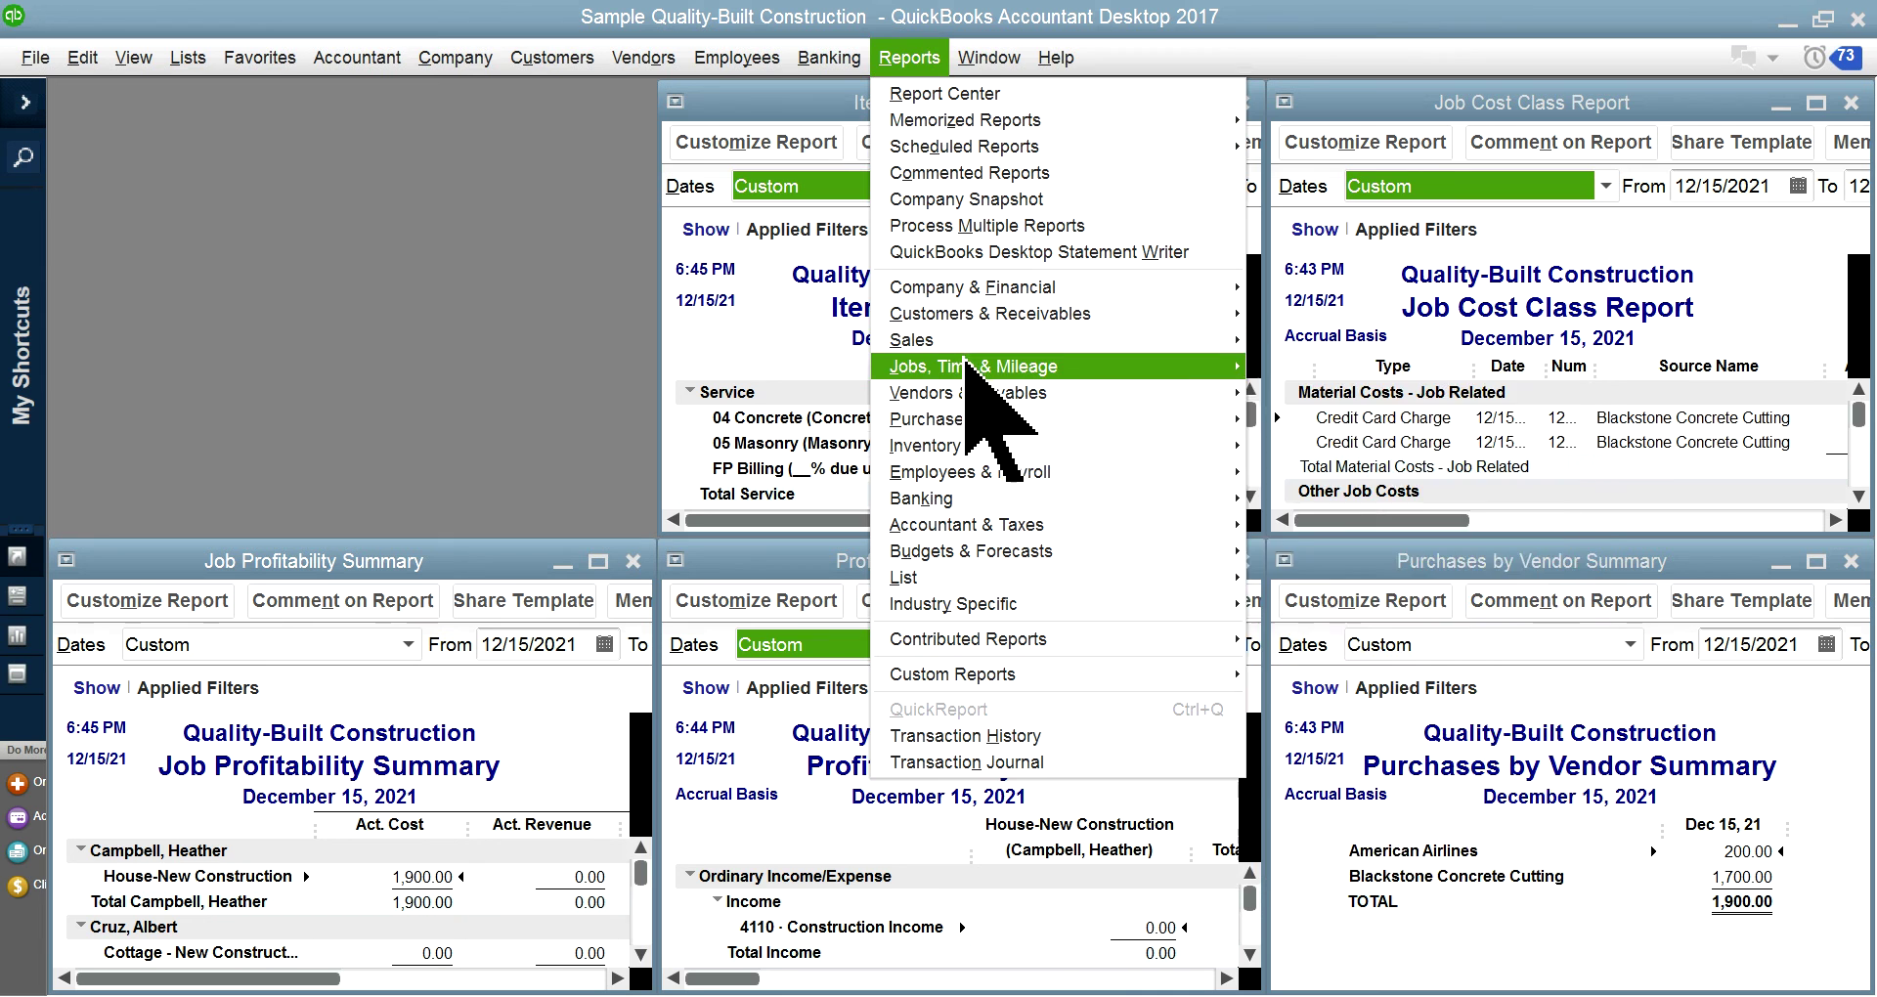
{"action": "left_click", "coordinate": [484, 308]}
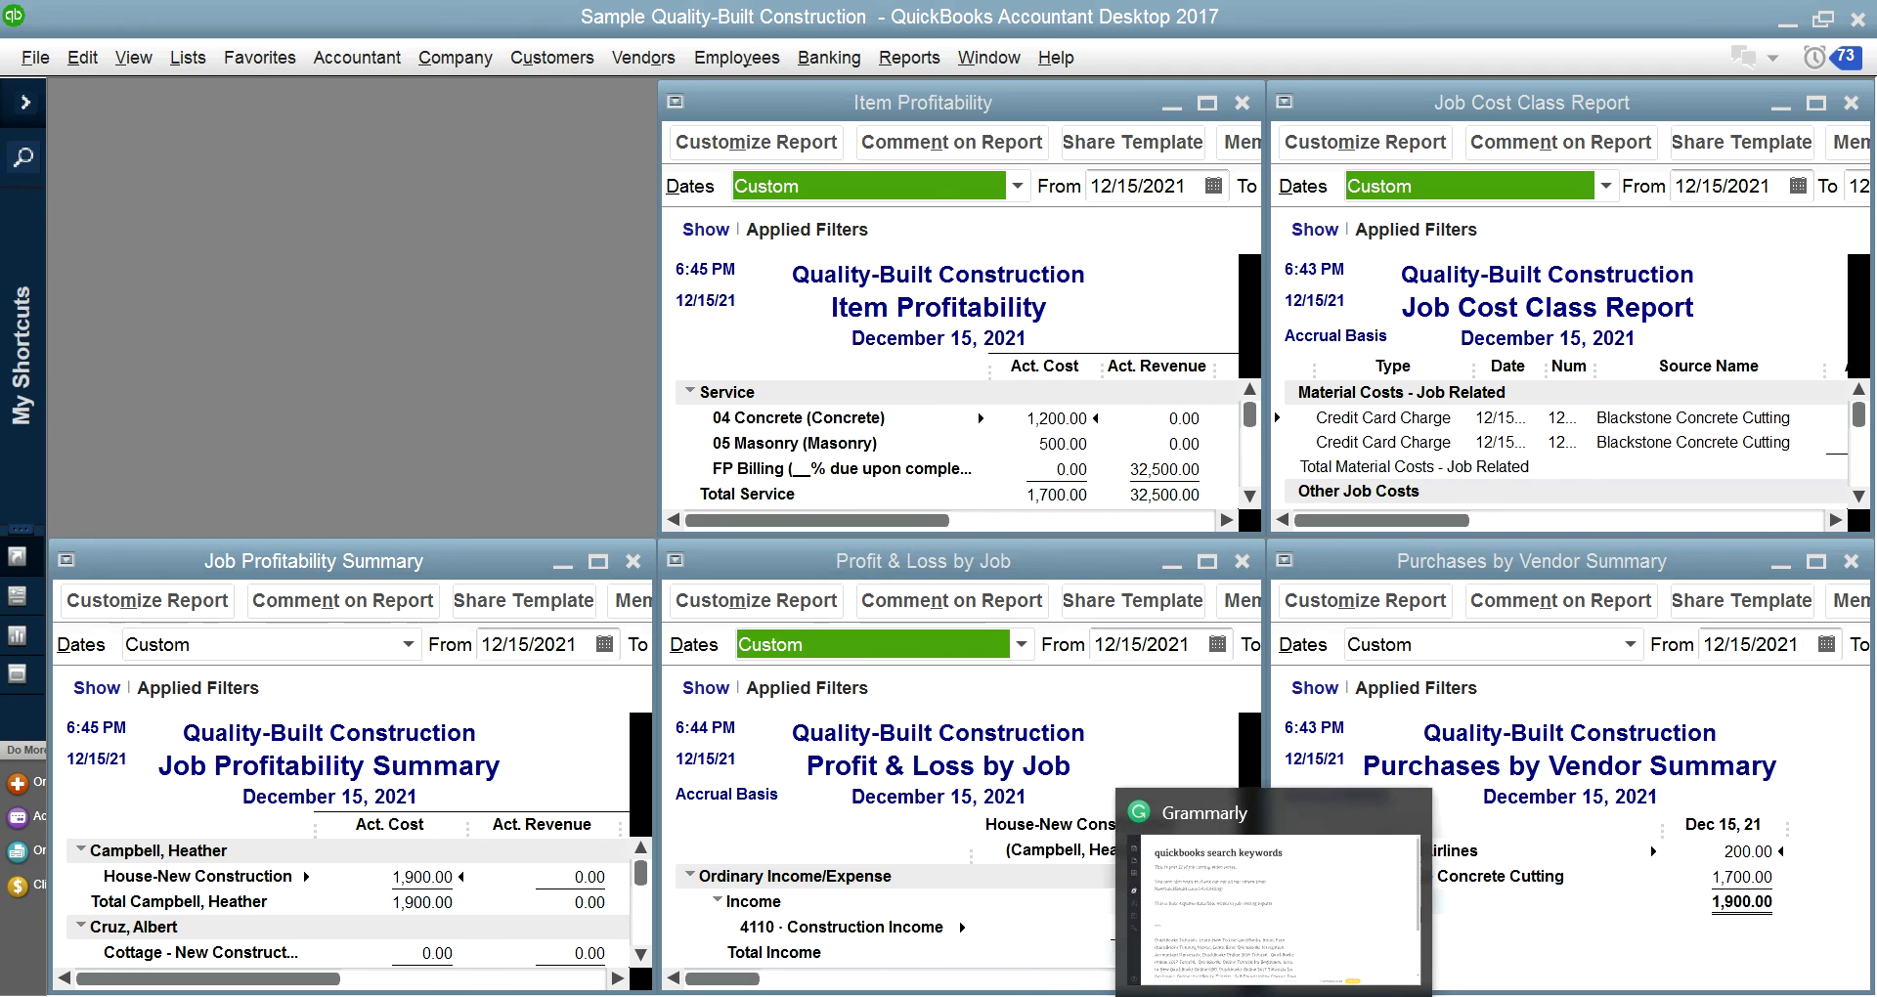
Switch to the Photos app and advance from the reimbursable expenses slide to the weekly timesheet slide
{"action": "left_click", "coordinate": [1290, 889]}
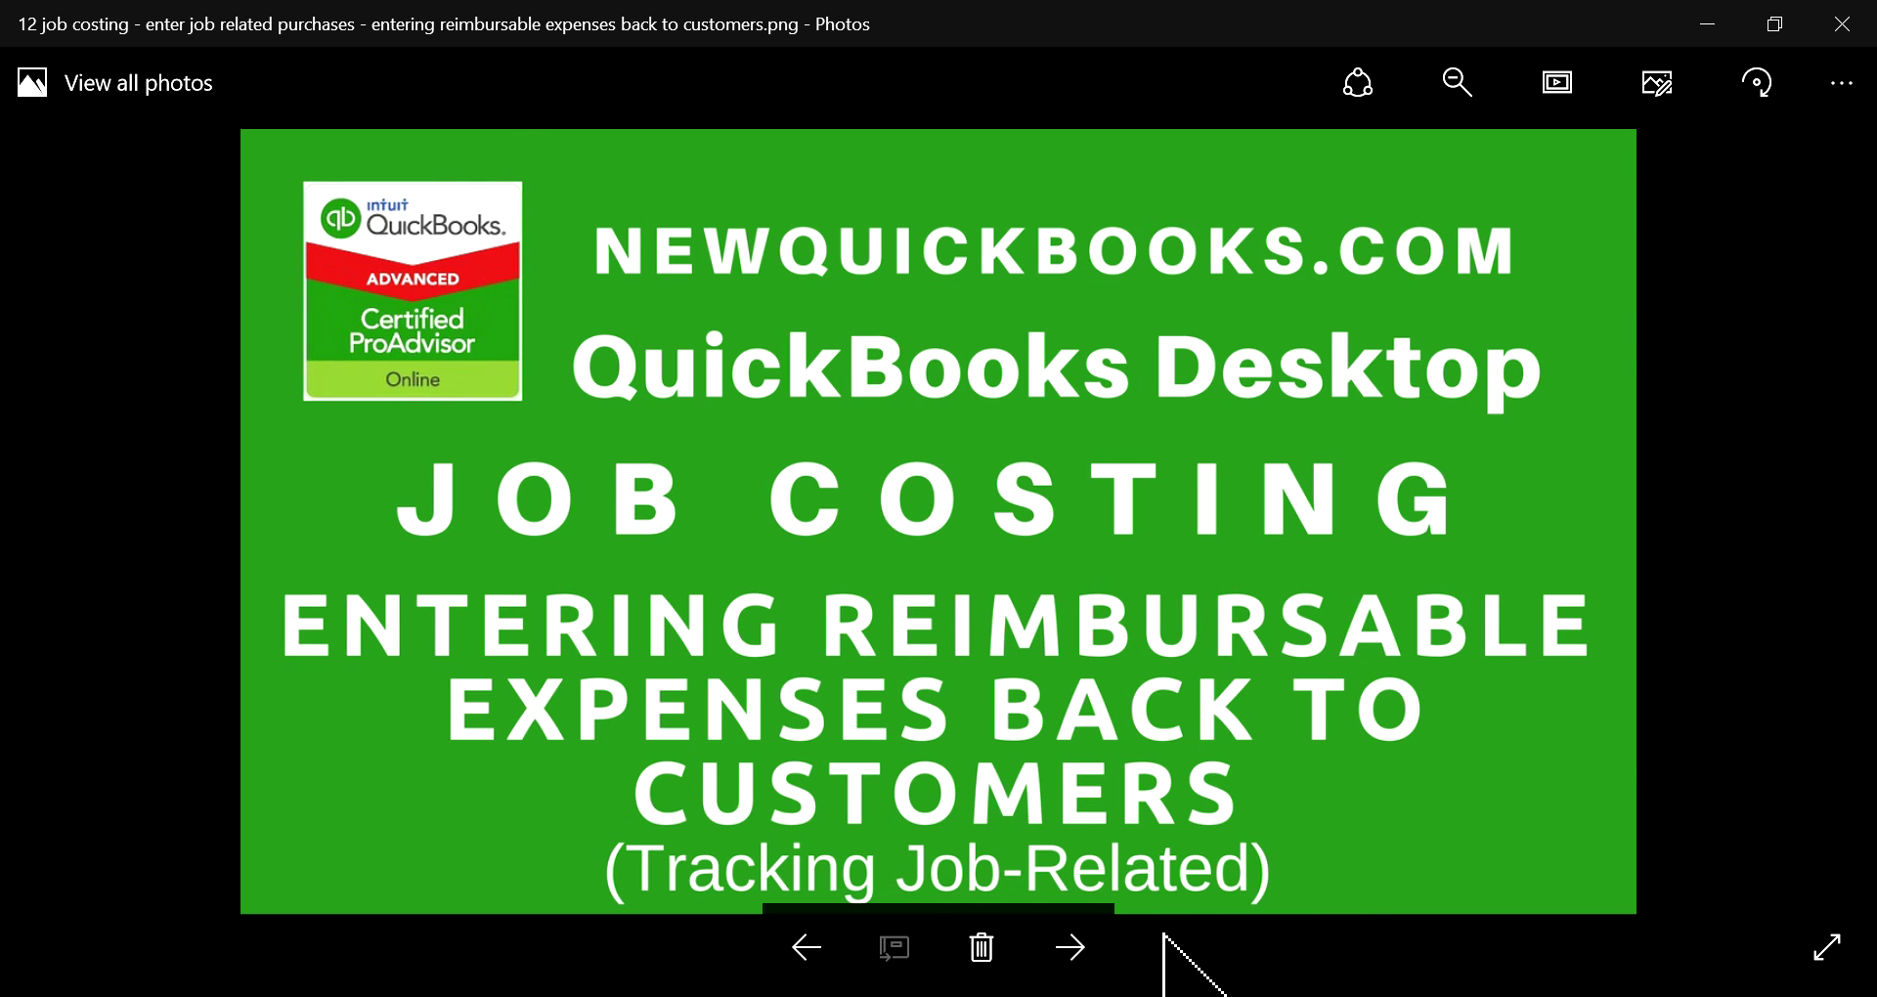
{"action": "left_click", "coordinate": [1072, 947]}
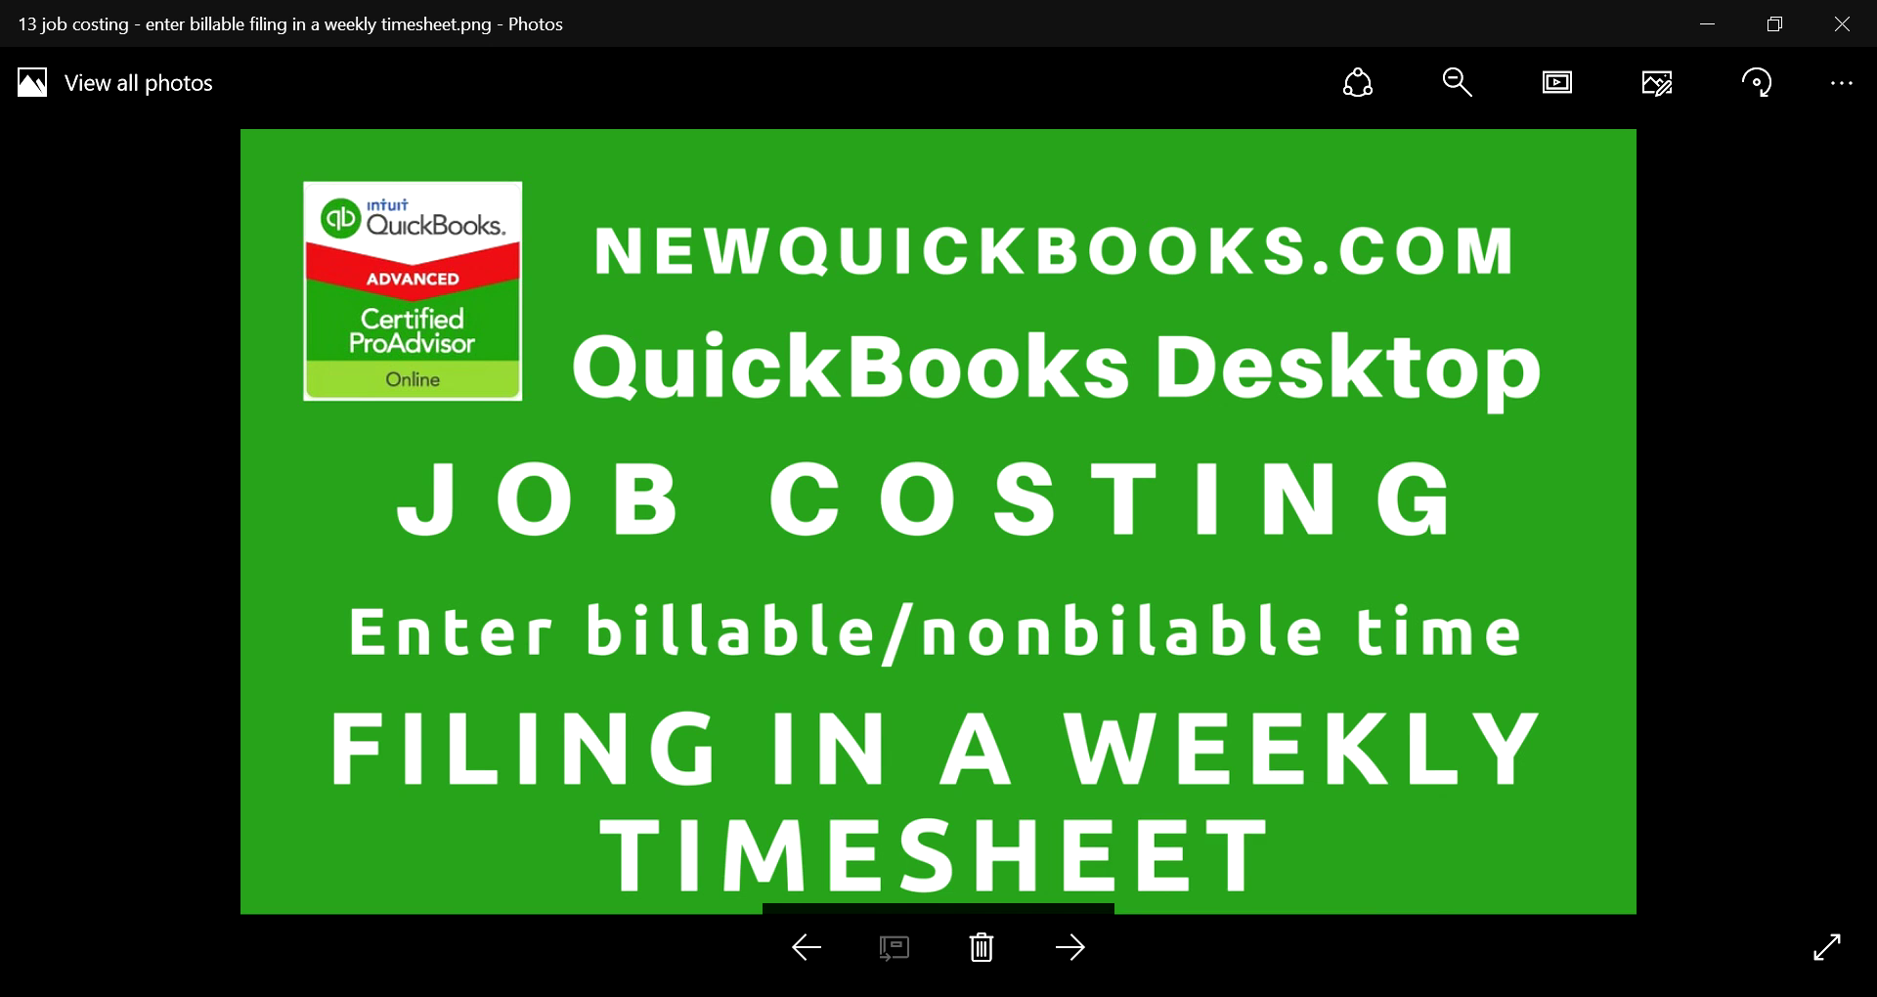
Switch to Chrome to view the Job Costing tutorial list on newquickbooks.com, and bring up the open QuickBooks Tutorials page
{"action": "mouse_move", "coordinate": [1201, 996]}
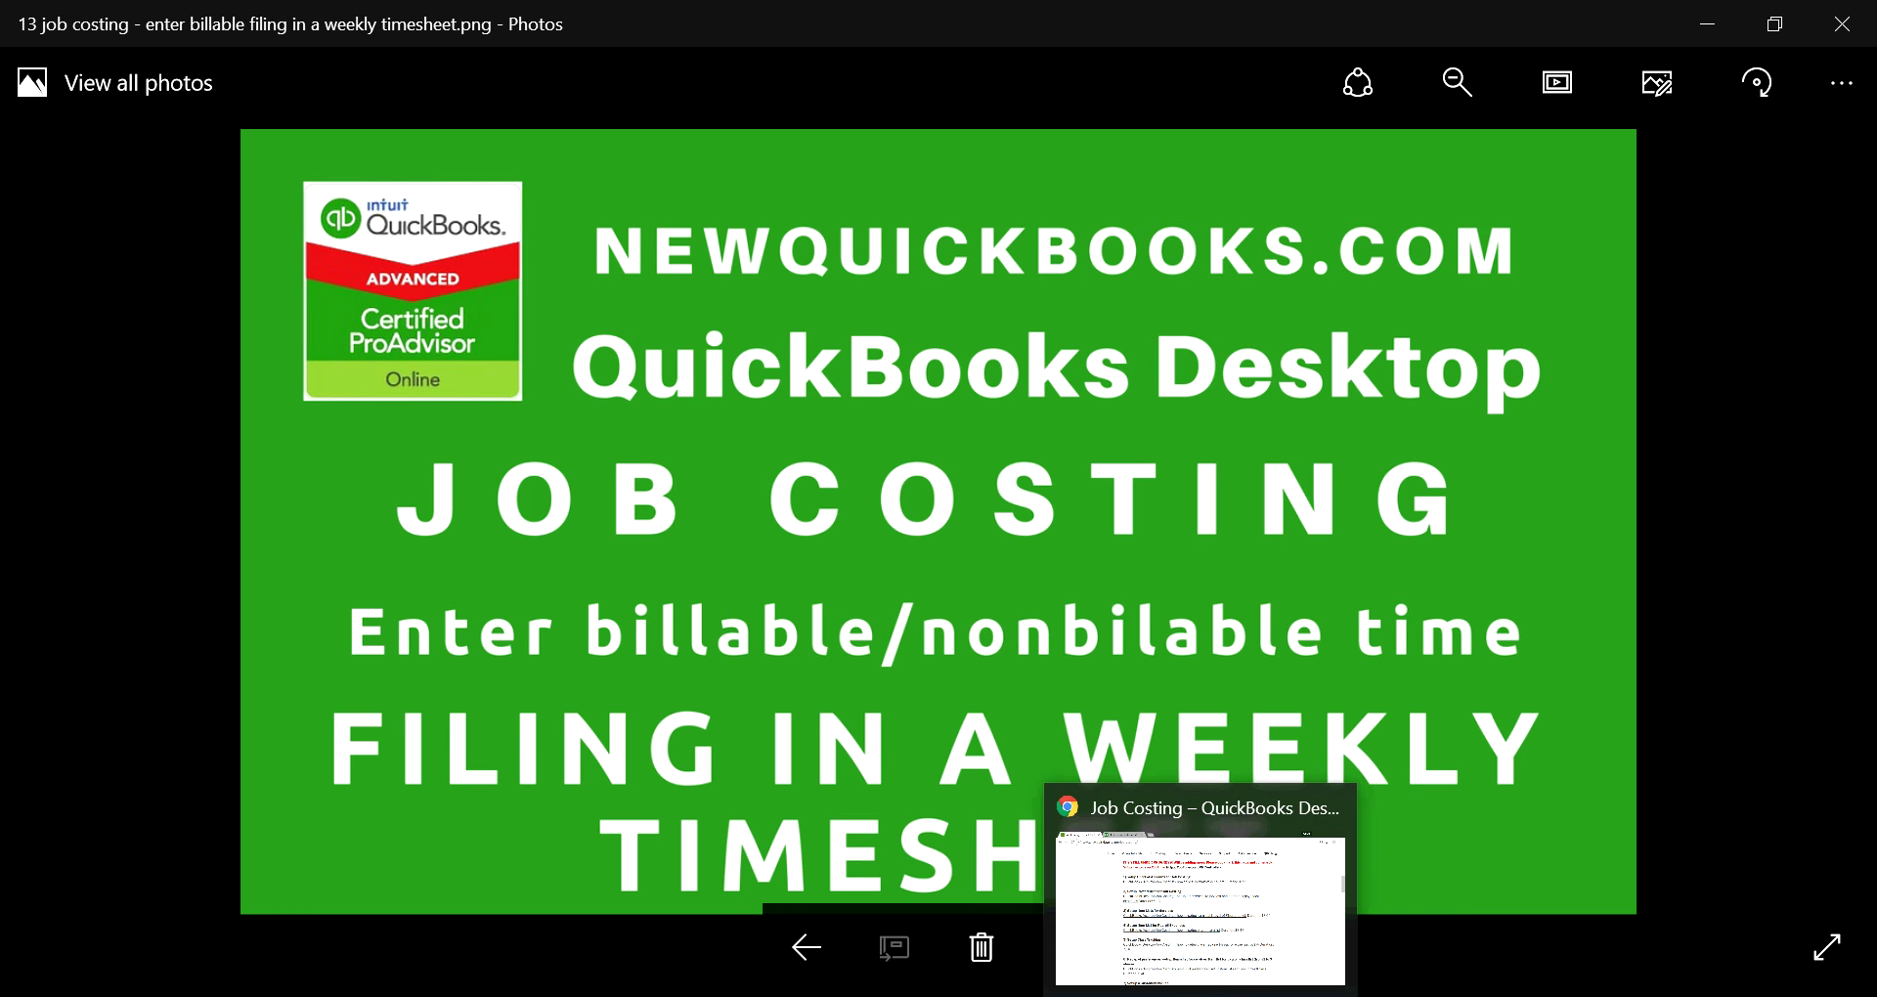
{"action": "left_click", "coordinate": [1200, 993]}
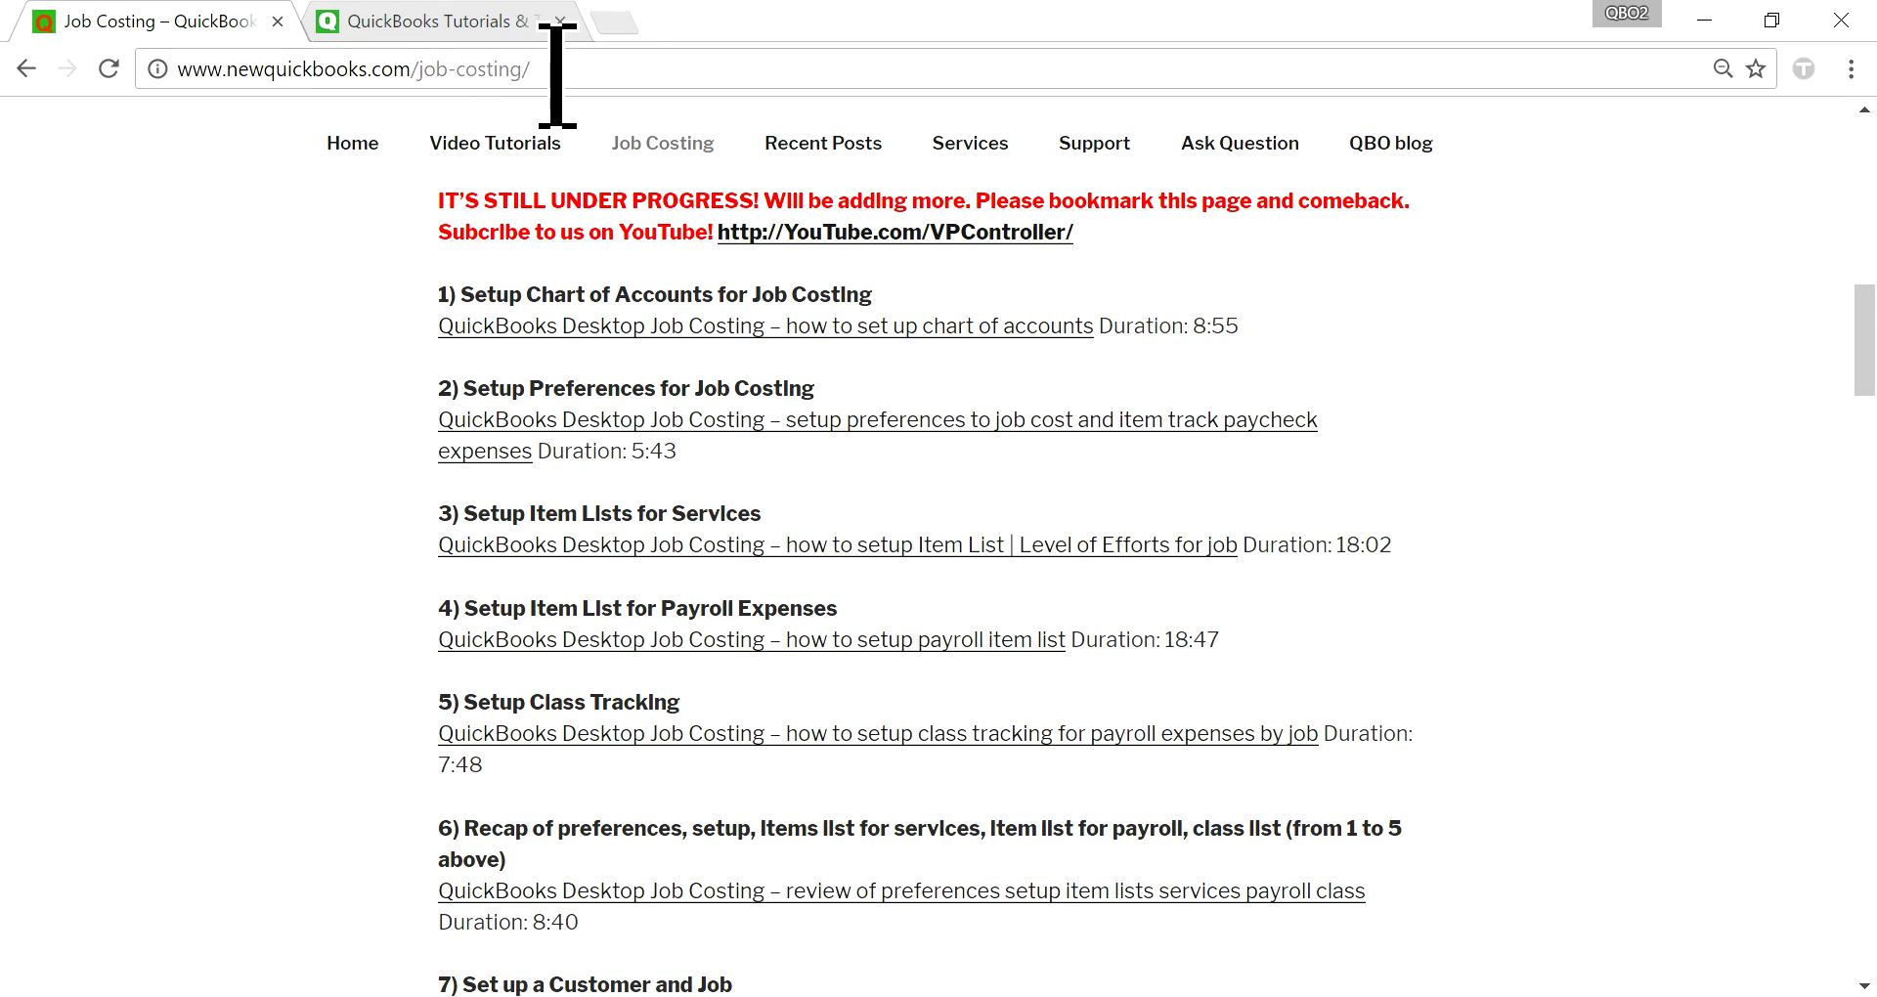
{"action": "left_click", "coordinate": [464, 27]}
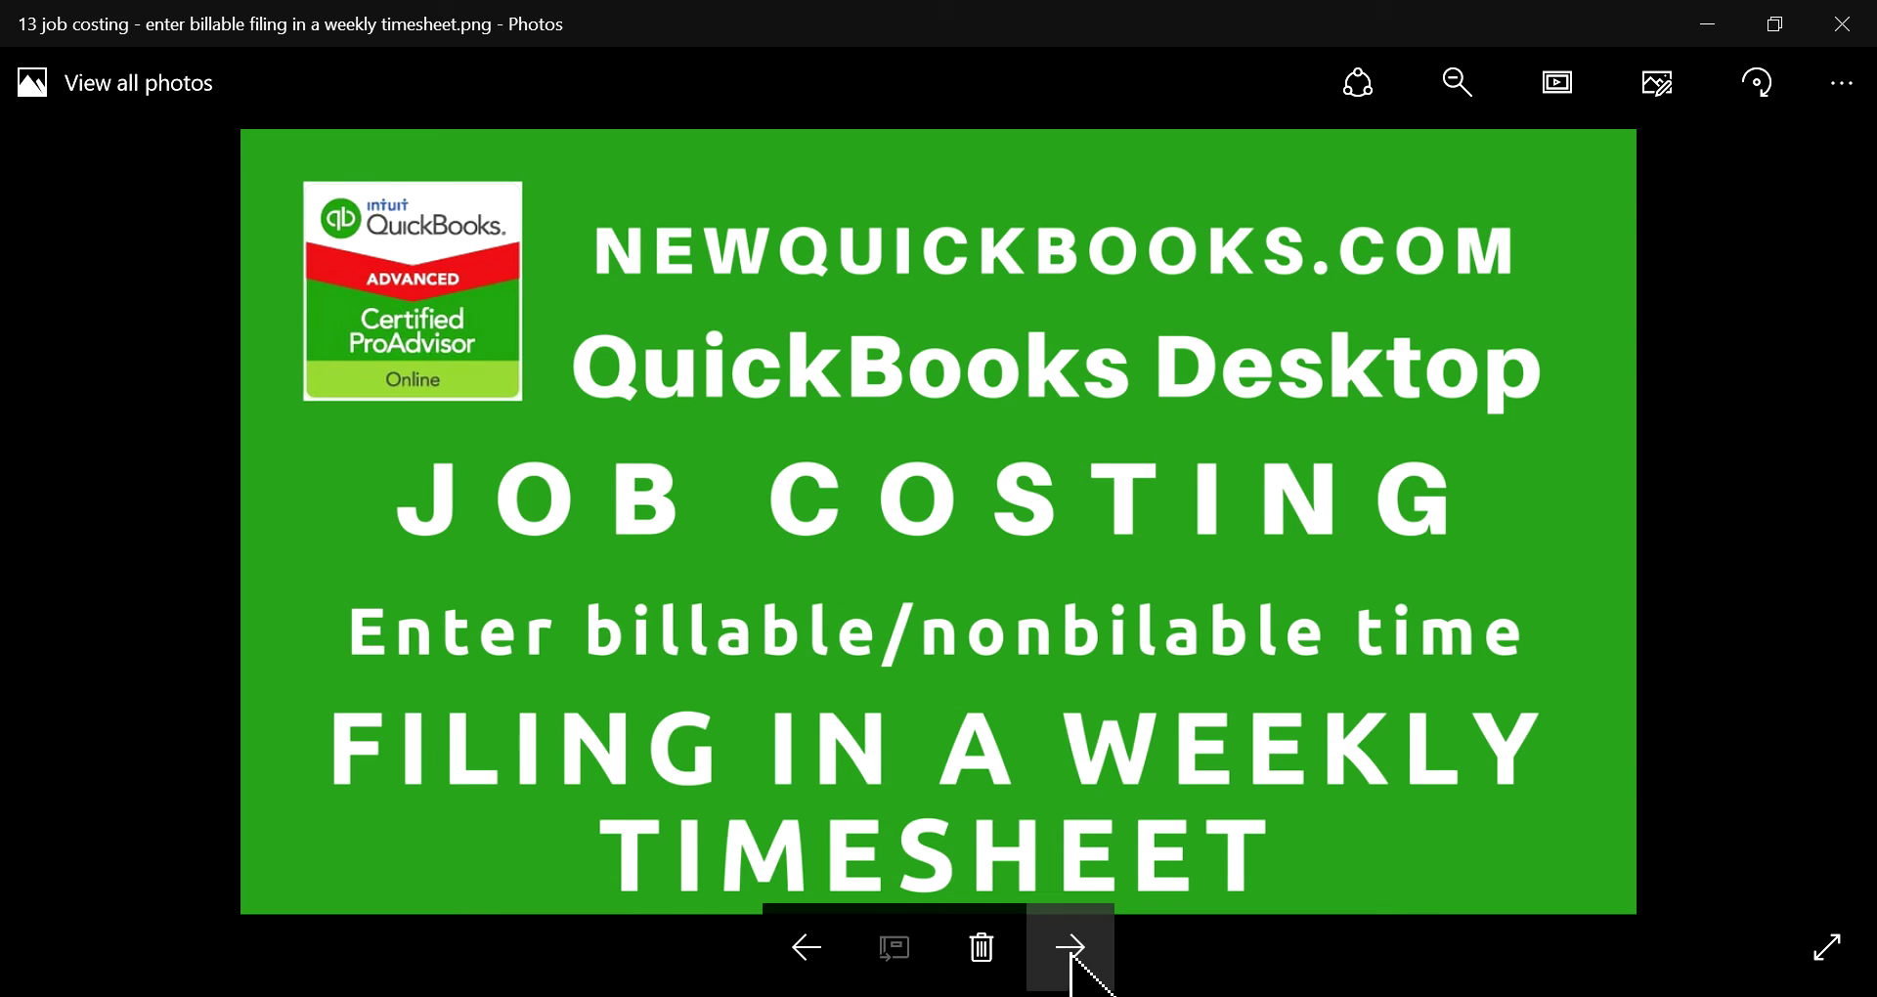
Back in the Photos app, advance from the weekly timesheet slide to the image subscribe youtube.png
{"action": "left_click", "coordinate": [1072, 950]}
{"action": "left_click", "coordinate": [1073, 950]}
{"action": "left_click", "coordinate": [1073, 950]}
{"action": "left_click", "coordinate": [1072, 950]}
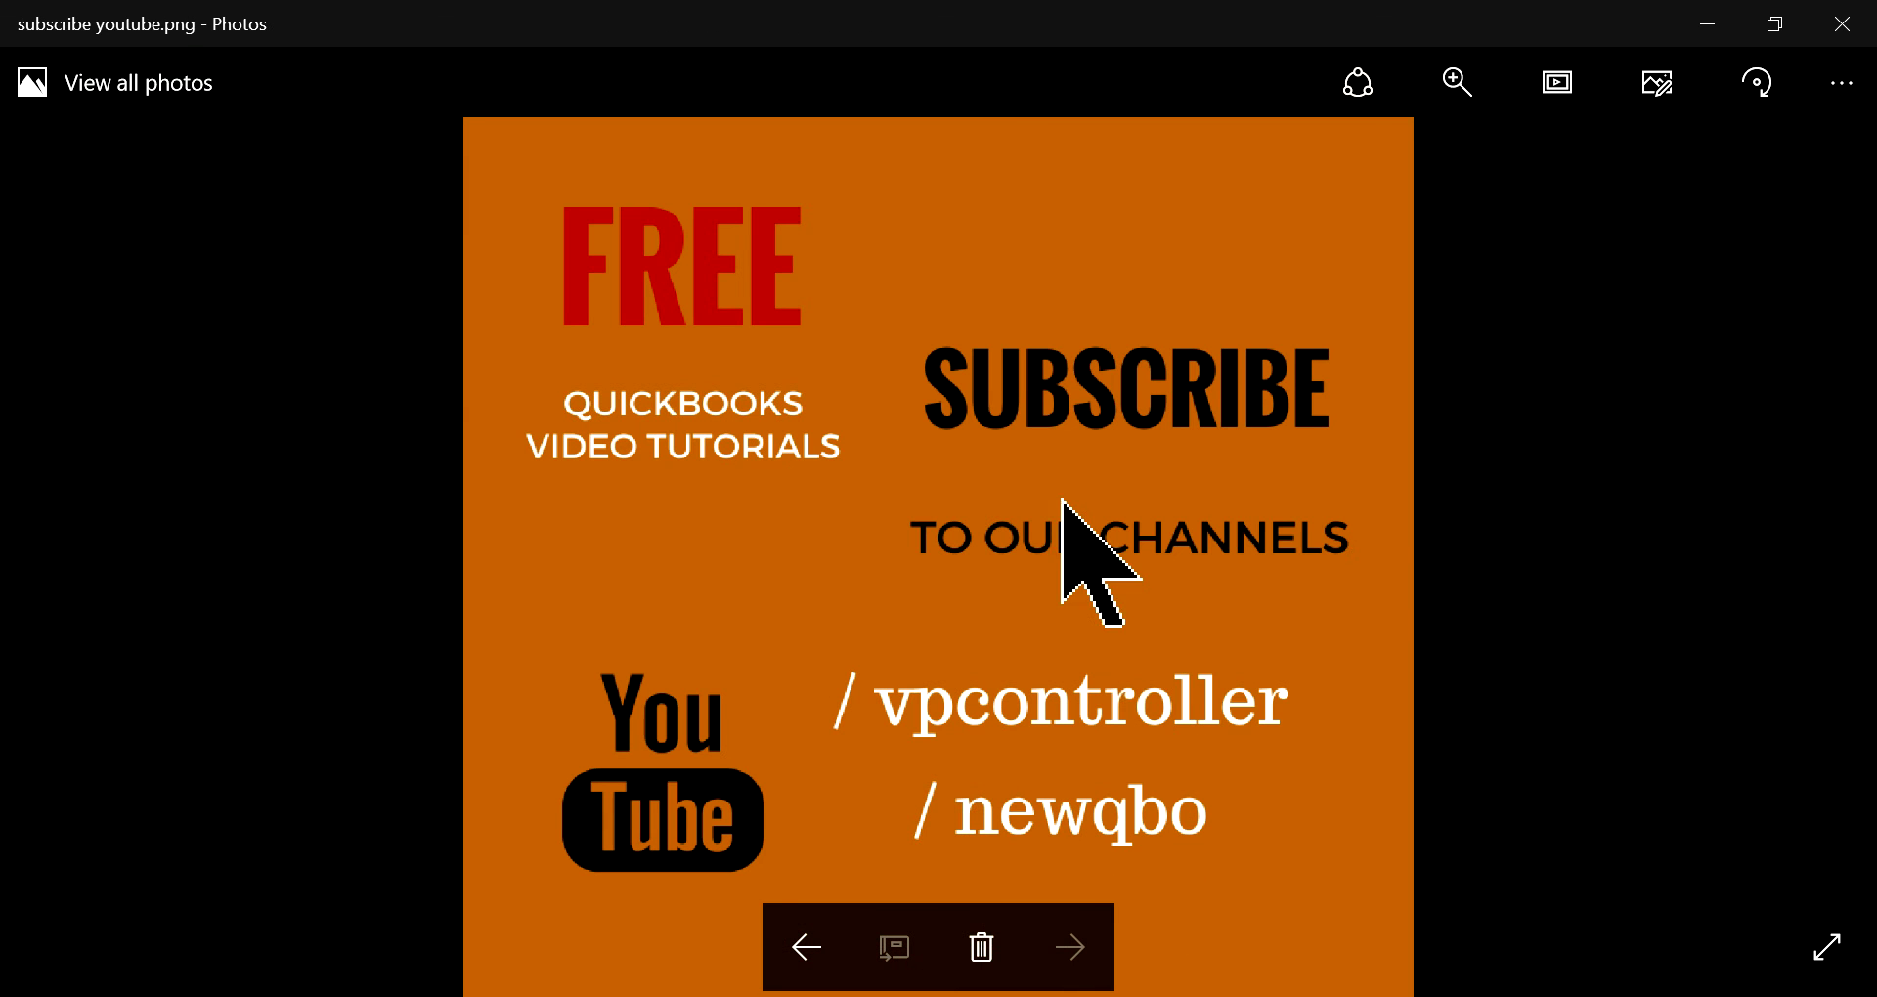